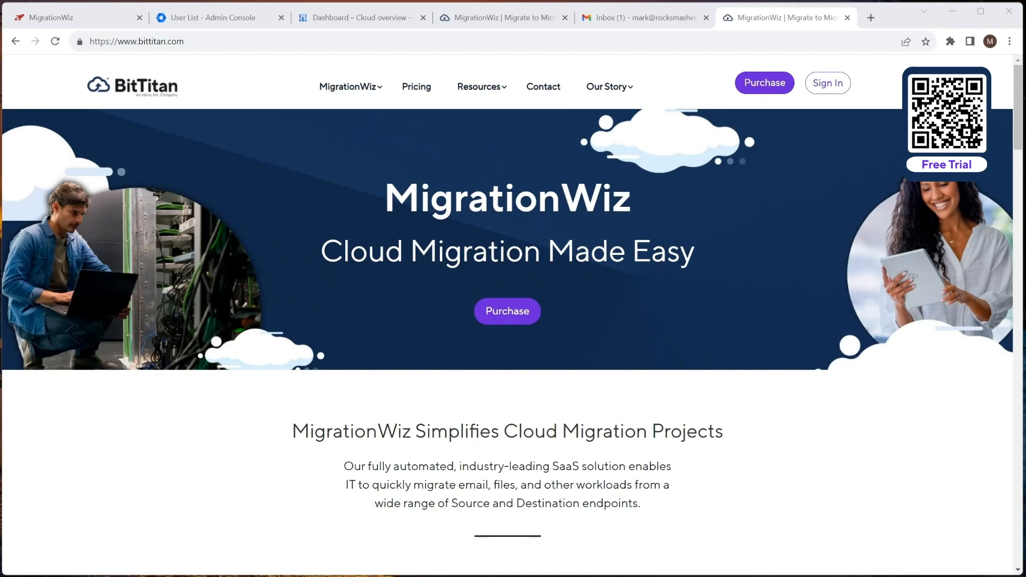
Step: Switch from the BitTitan homepage to the Gmail inbox tab
click(657, 22)
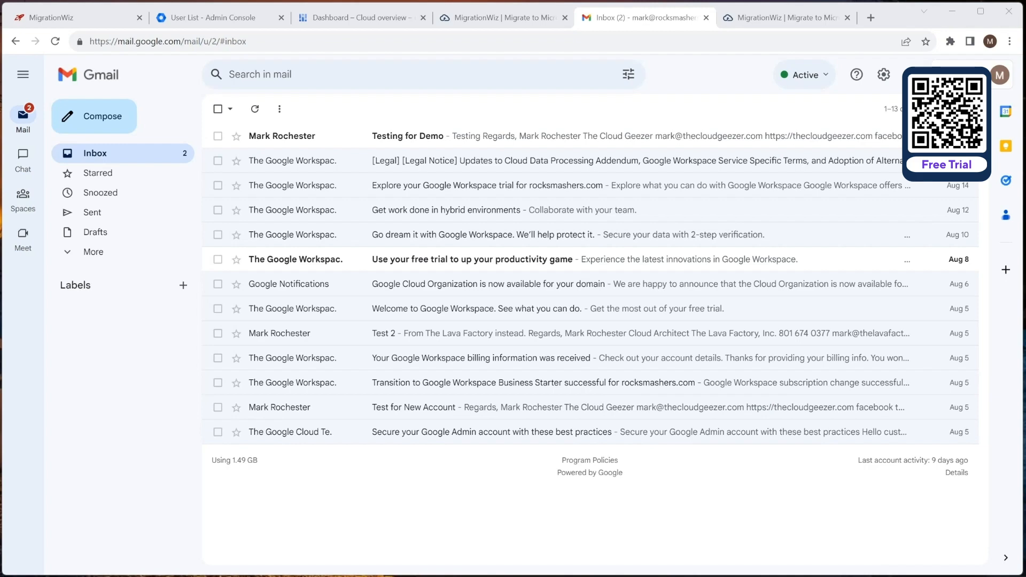
Step: Bring up the Microsoft 365 admin center window and scroll its Active users list
key(alt+Tab)
scroll(388, 306, down, 3)
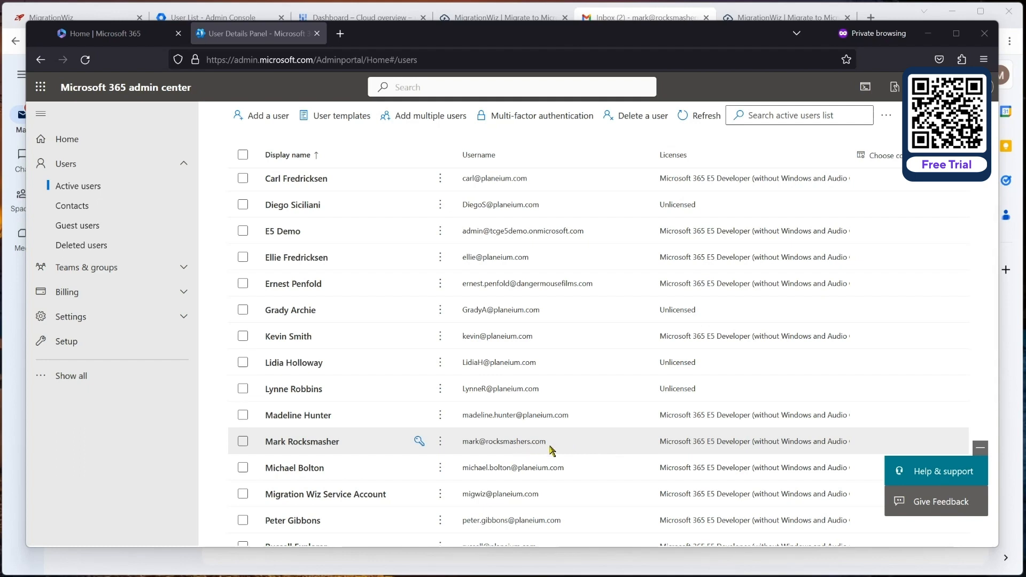
Step: Minimize the admin window and return to MigrationWiz's Create Project > Project Type page
click(930, 33)
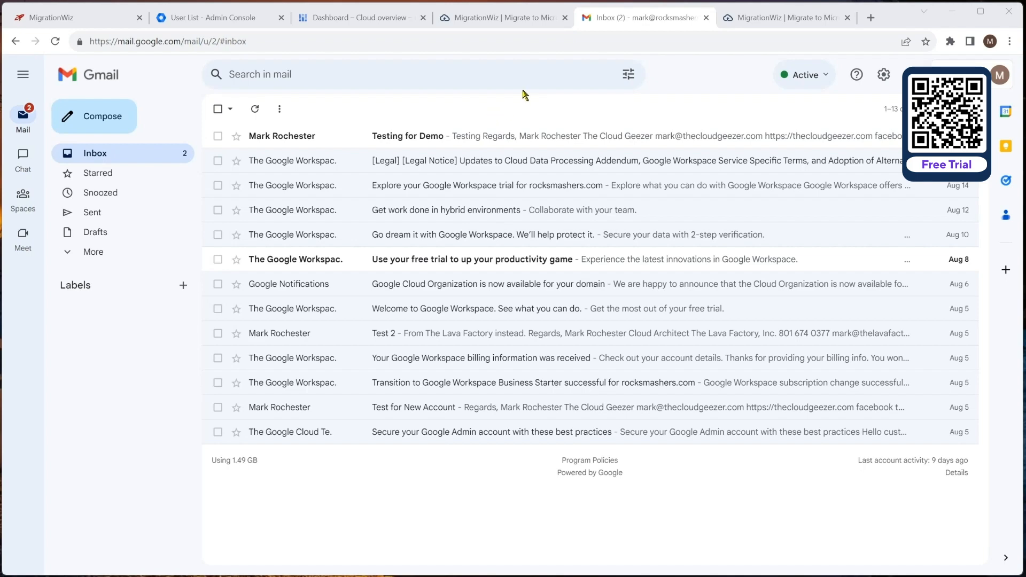
click(522, 18)
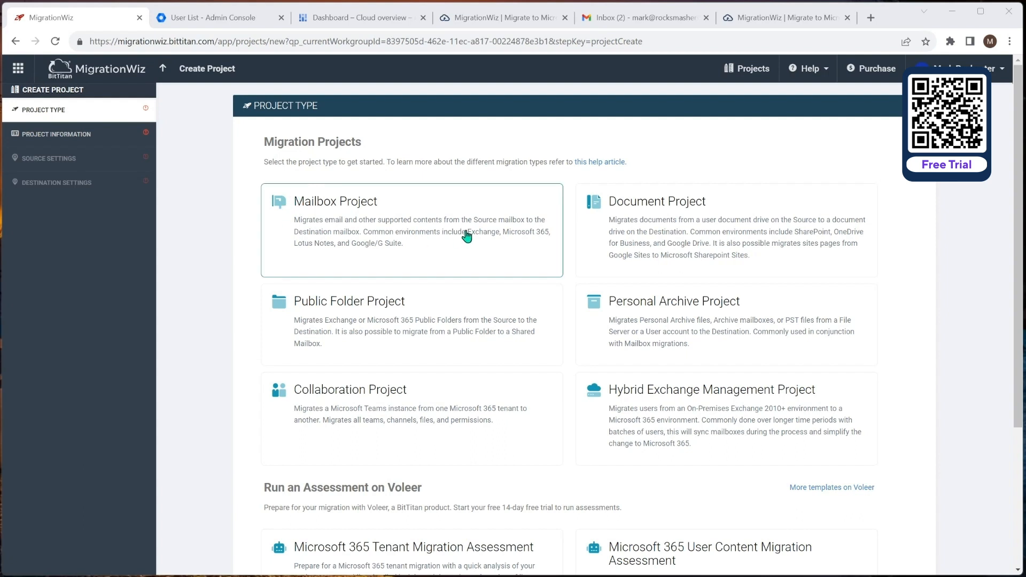
Step: Start a Mailbox Project for new customer Rocksmashers, advance to source settings, then go to Google Cloud
click(415, 219)
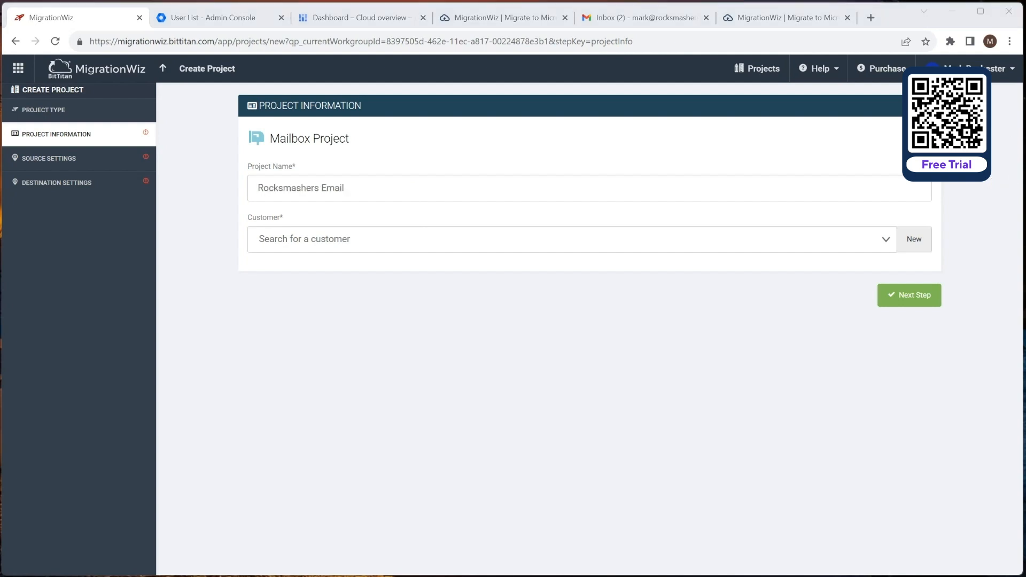
click(913, 239)
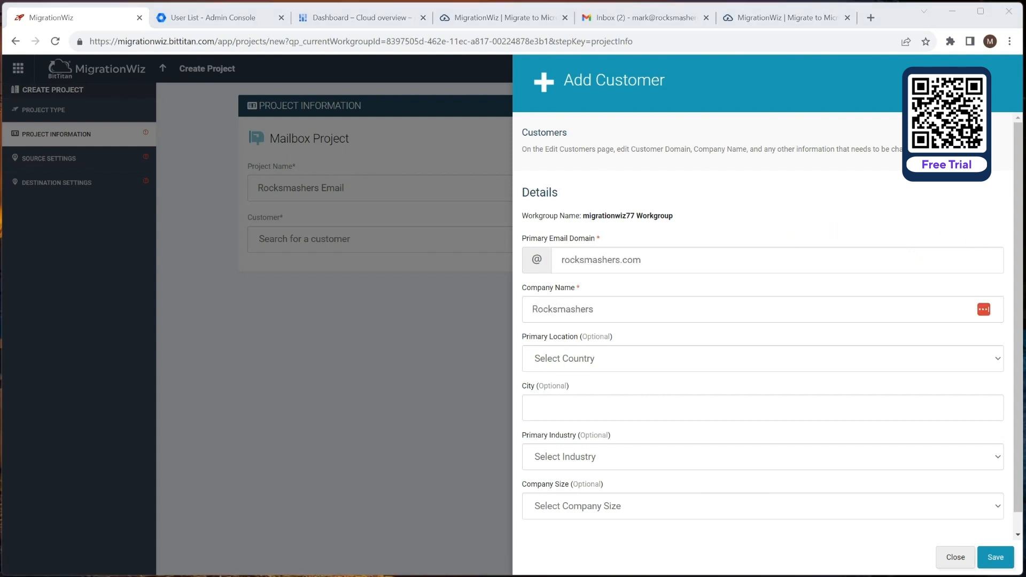
click(996, 556)
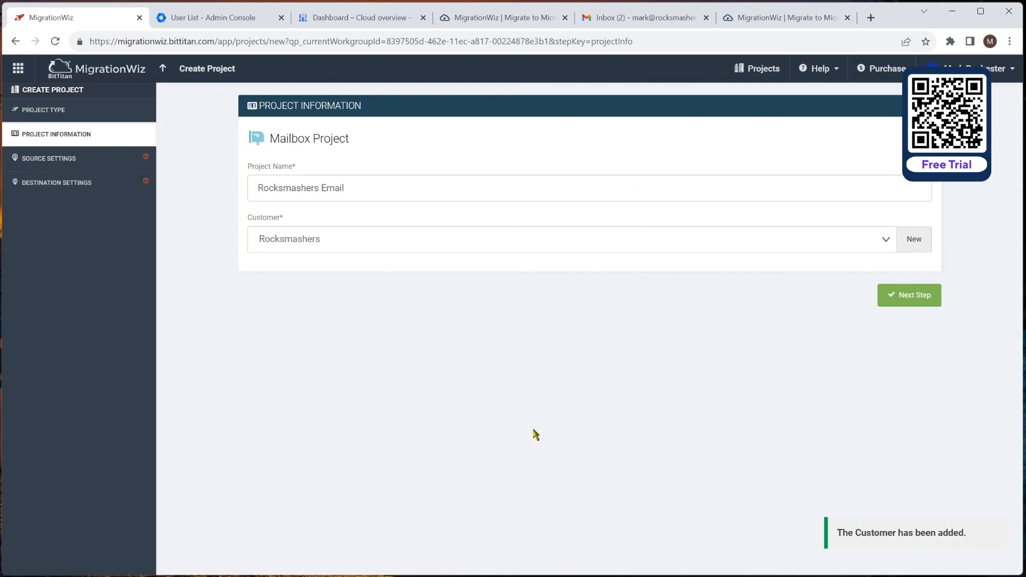
click(911, 299)
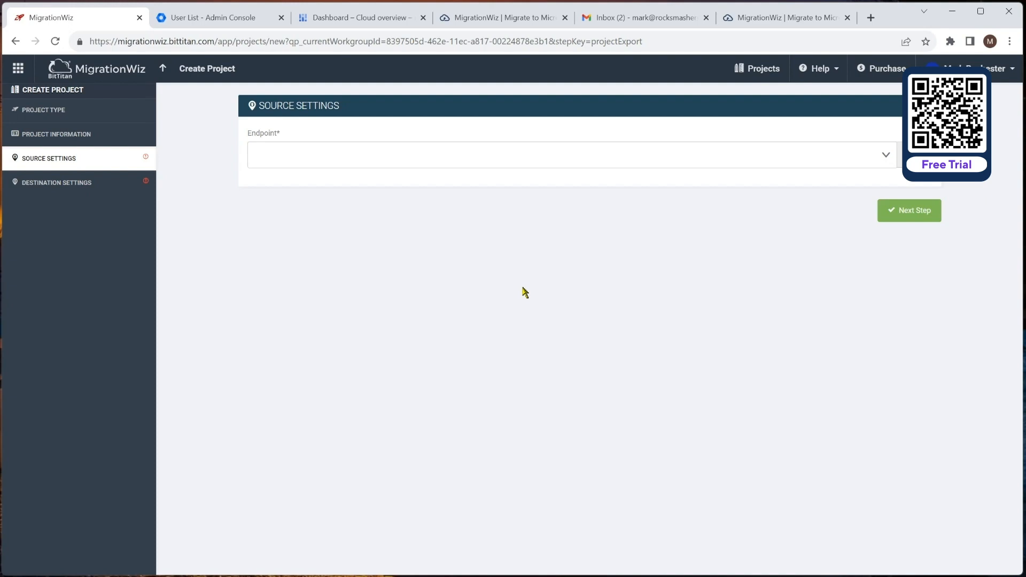
click(367, 20)
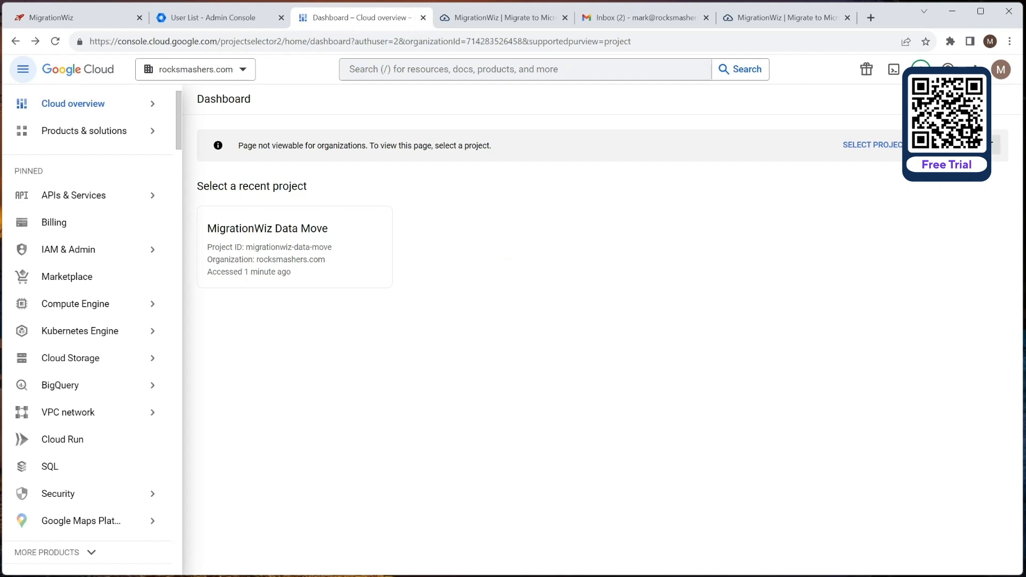
Step: Create the Google Cloud project 'Migration Wiz Email Move' (ID migration-wiz-email-move)
click(994, 145)
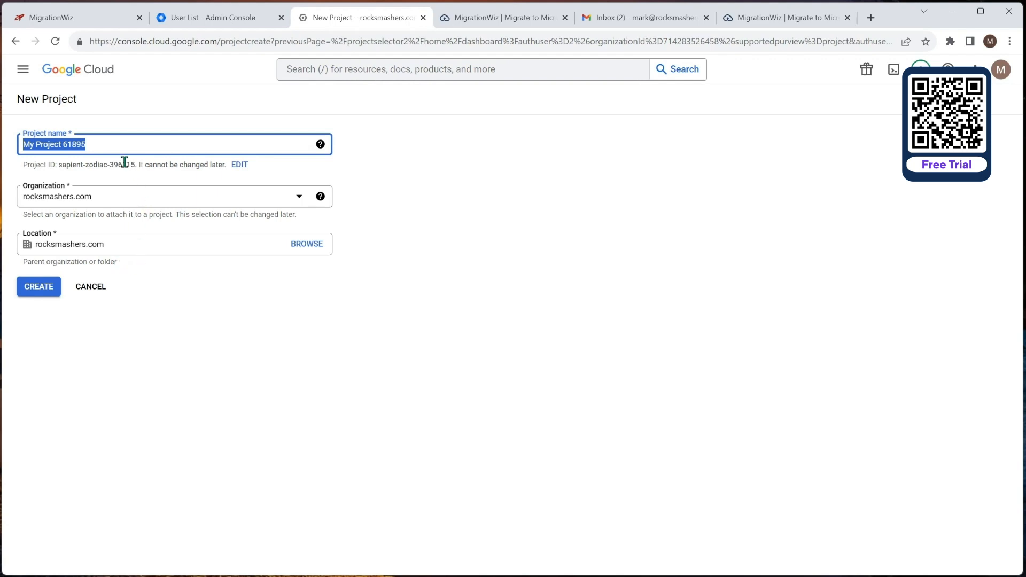
text(Migr)
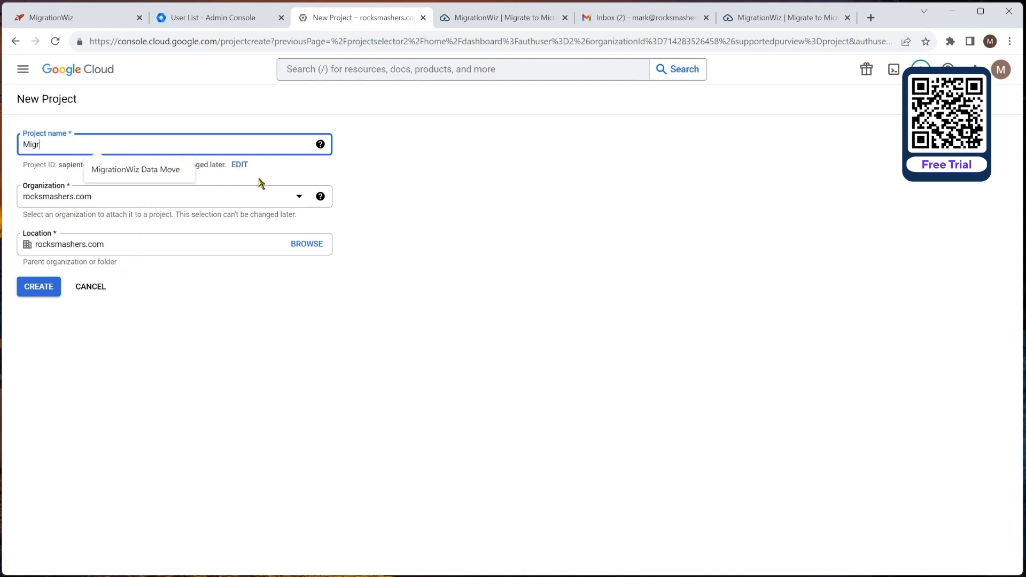
text(ation Wiz Email Move)
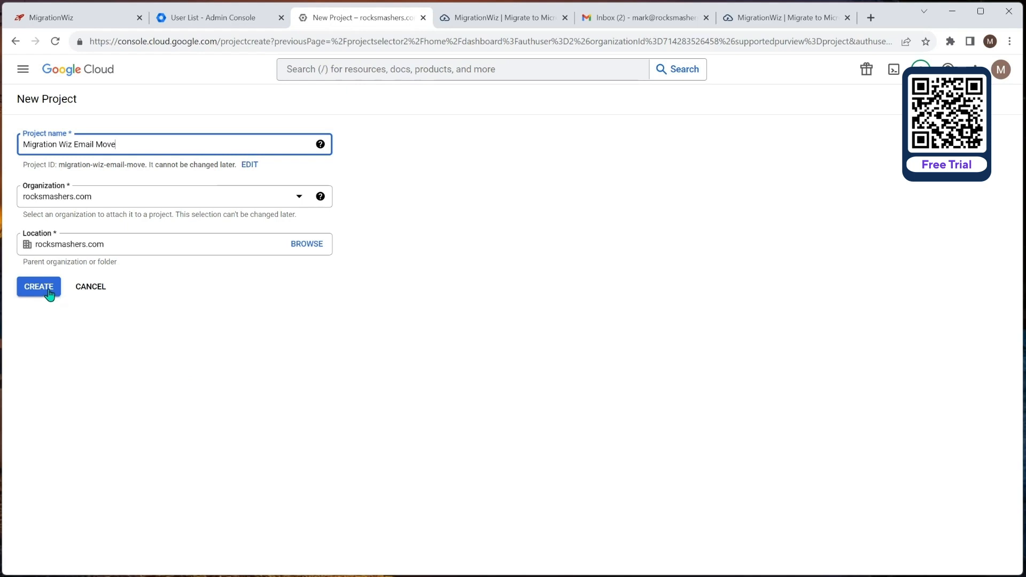
click(48, 291)
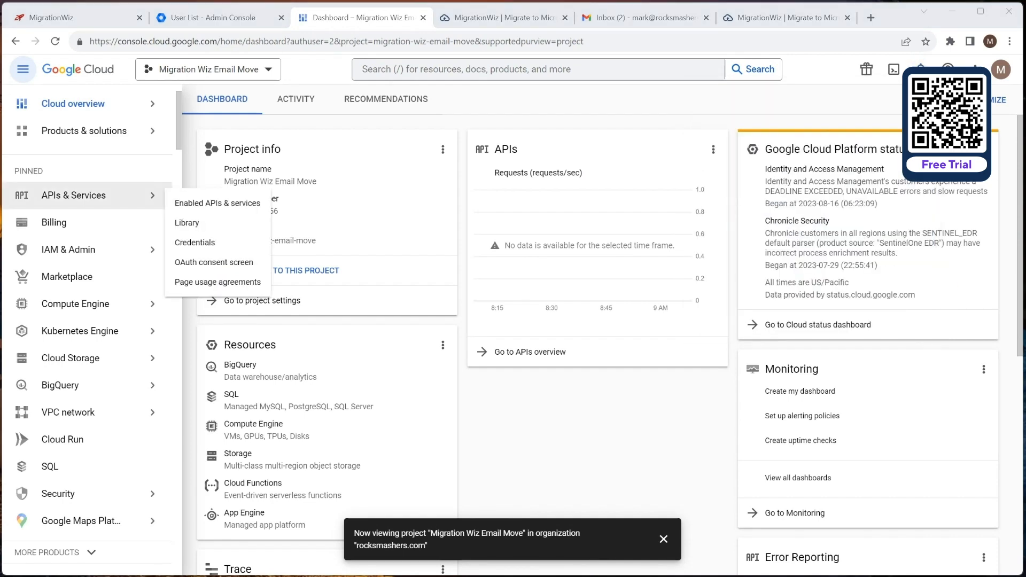
Step: Go from help.bittitan.com through Perform a Migration and G Suite/Gmail Migrations to the Gmail API guide
click(790, 17)
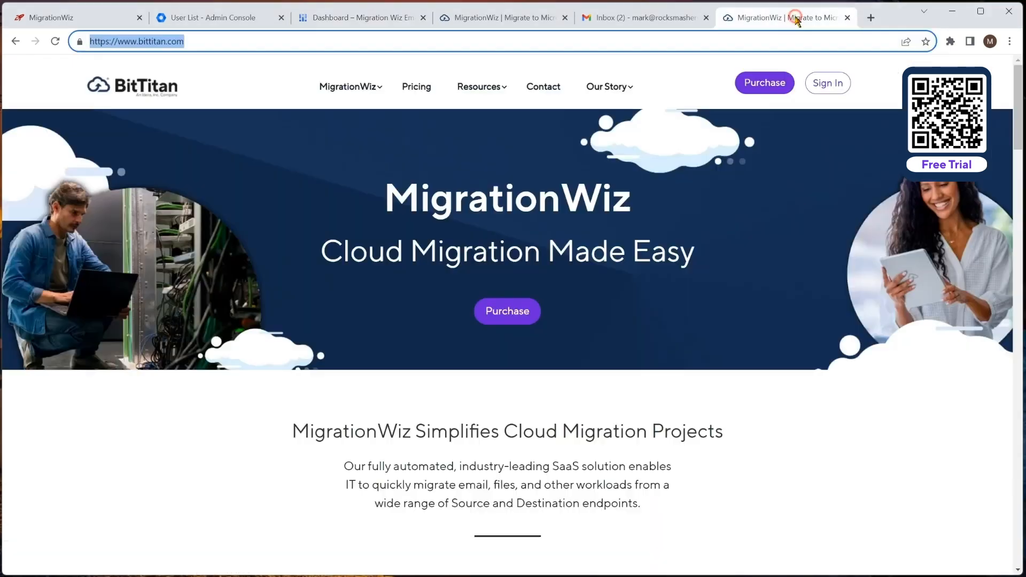
text(help)
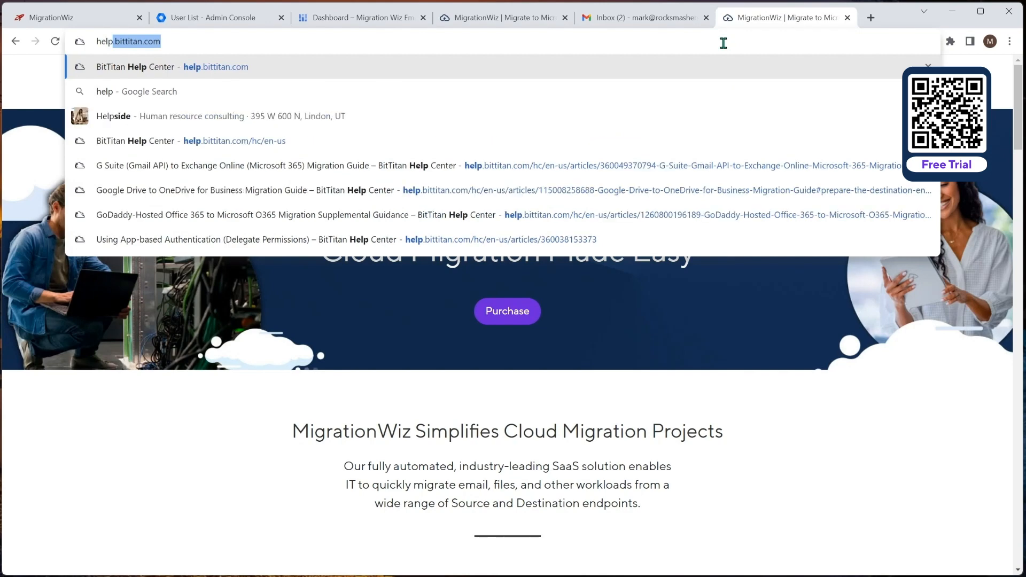
key(Return)
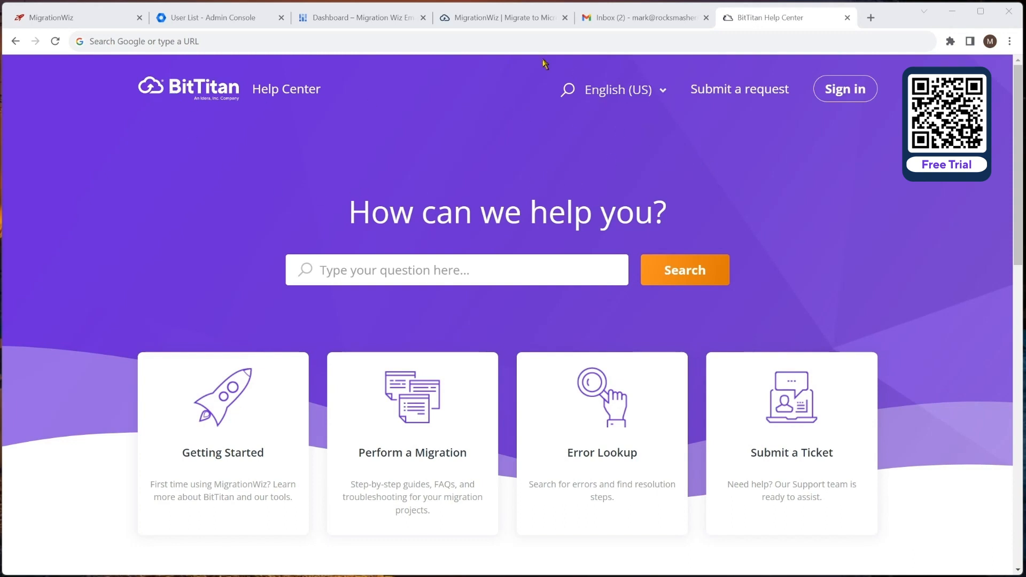
click(416, 407)
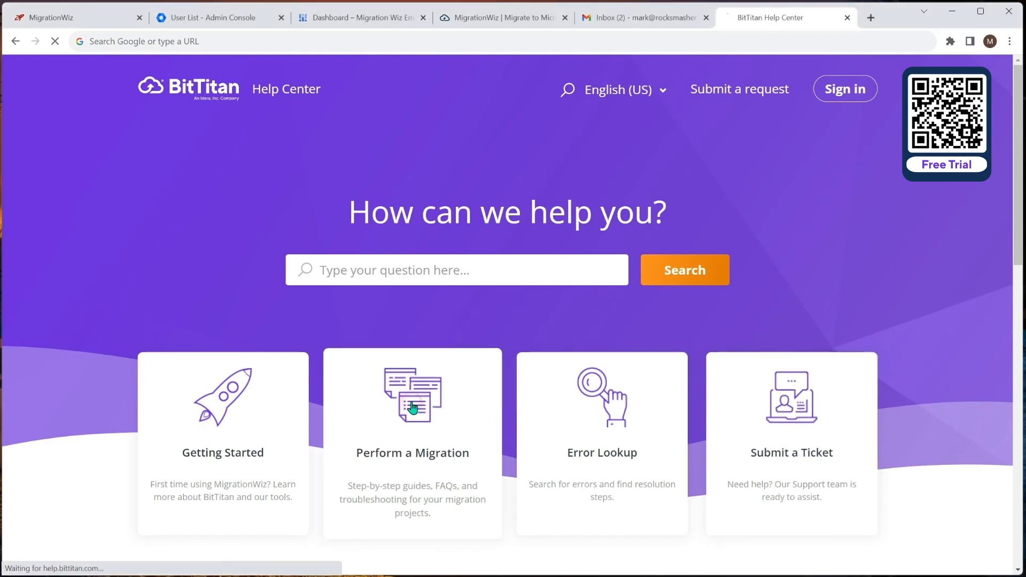
scroll(424, 384, down, 1)
scroll(424, 388, down, 5)
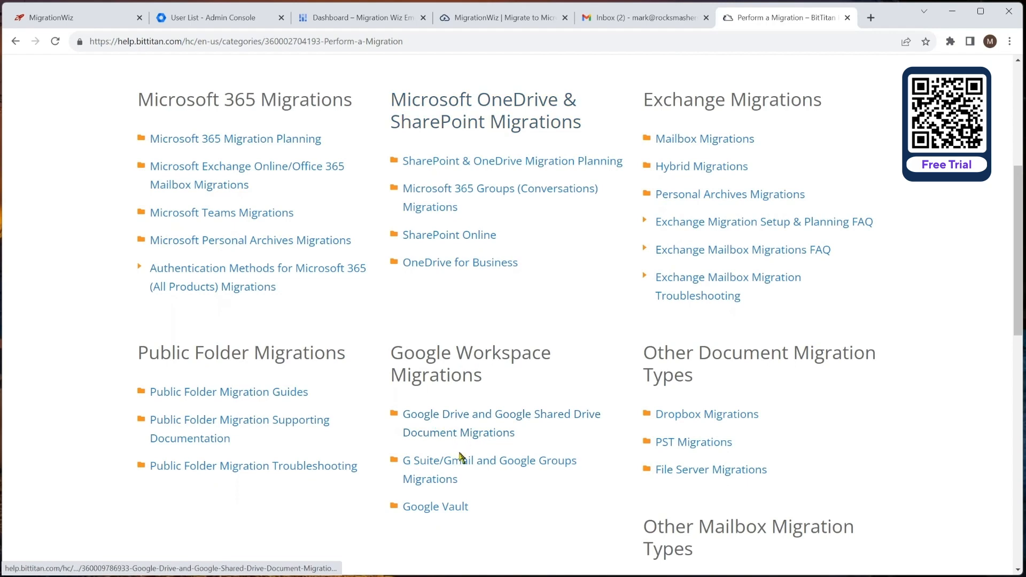
click(447, 463)
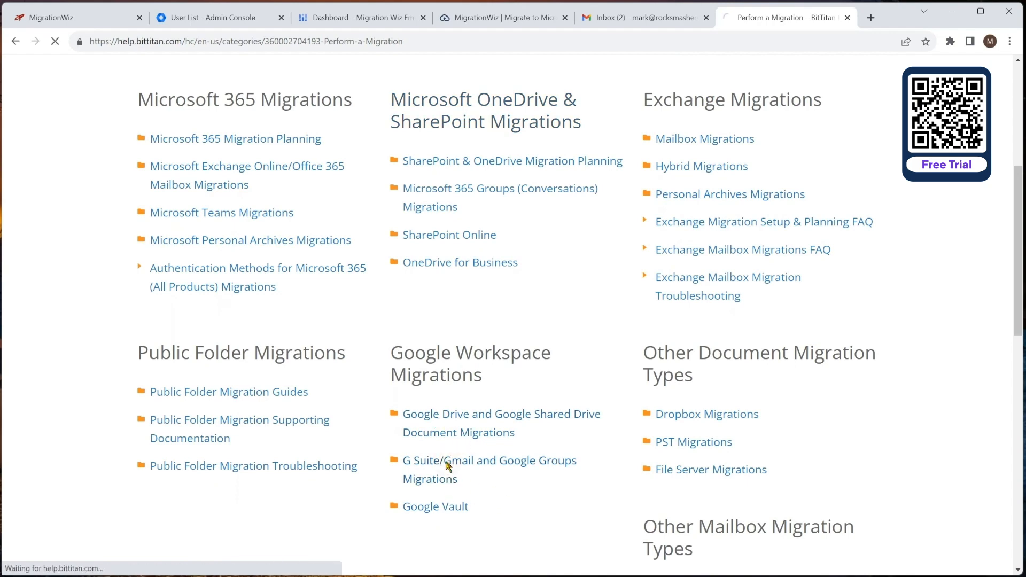
scroll(390, 359, down, 2)
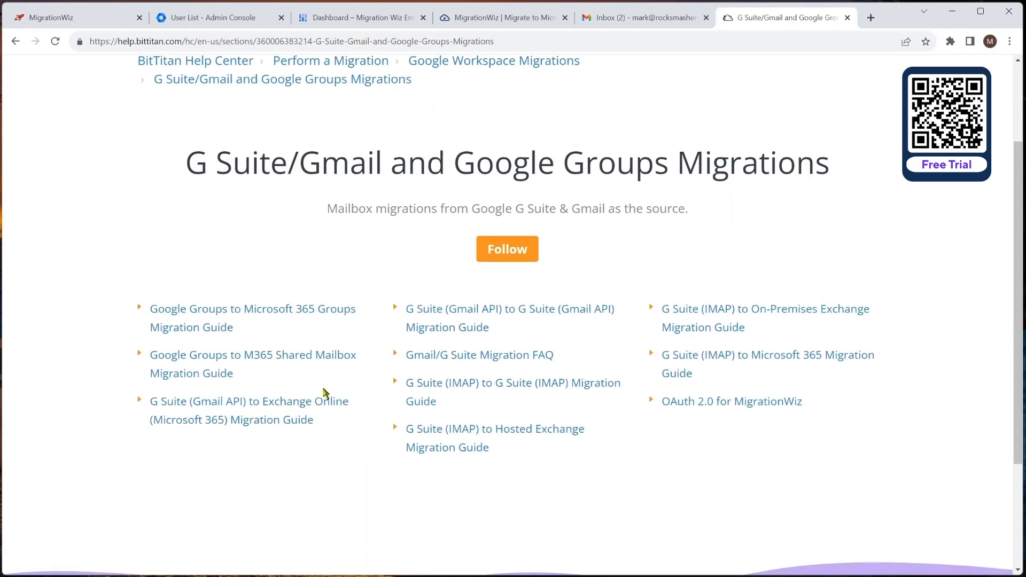
click(235, 407)
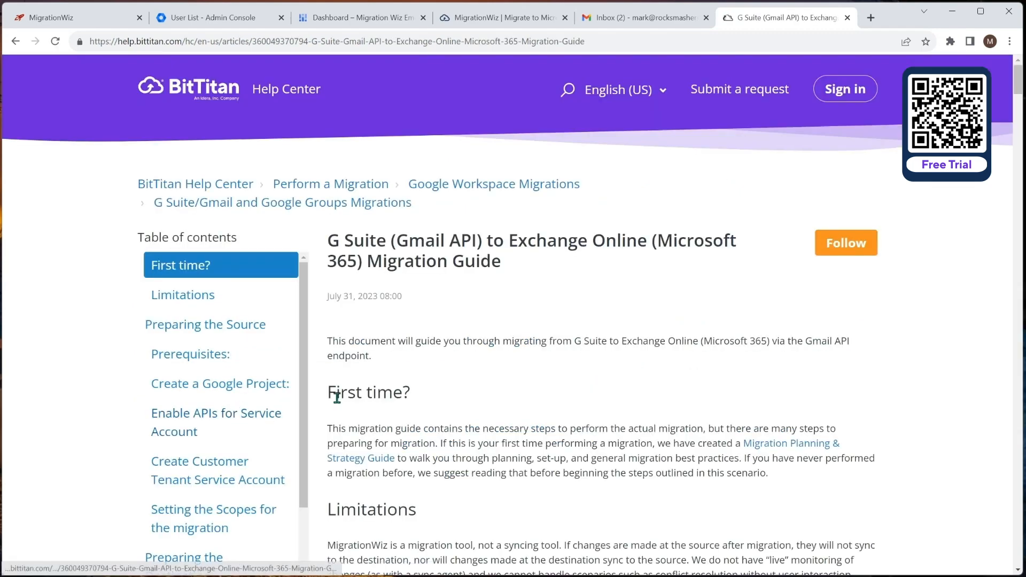
Step: Read the guide down to Enable APIs for Service Account, then close its tab
scroll(426, 375, down, 3)
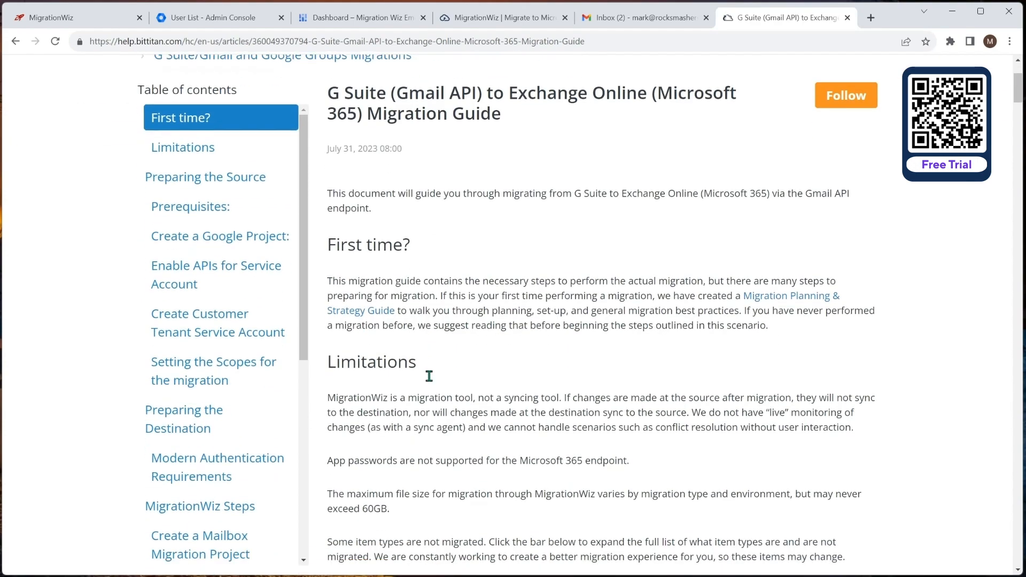
scroll(480, 358, down, 5)
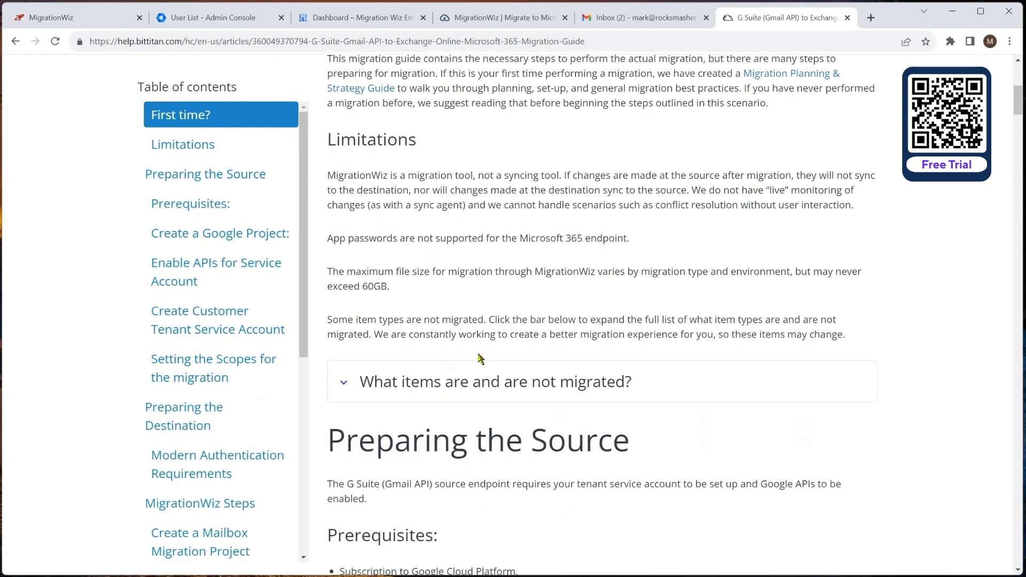
scroll(480, 358, down, 3)
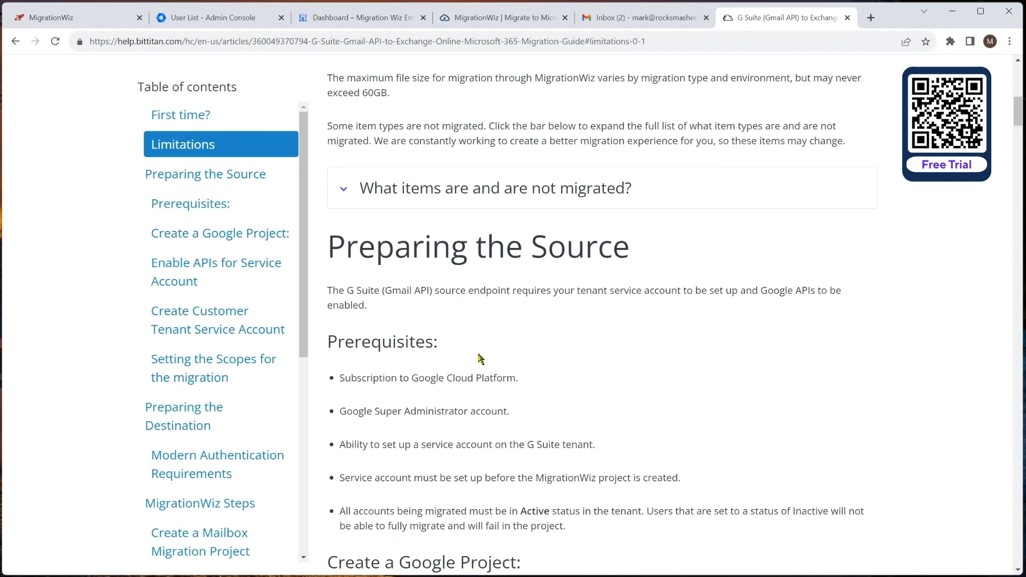
scroll(479, 358, down, 3)
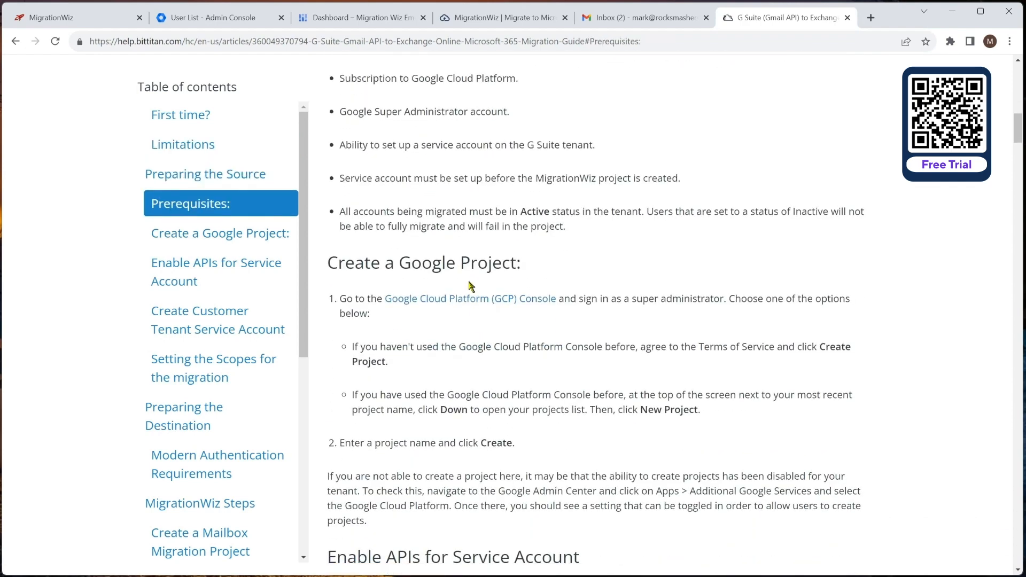
scroll(520, 341, down, 4)
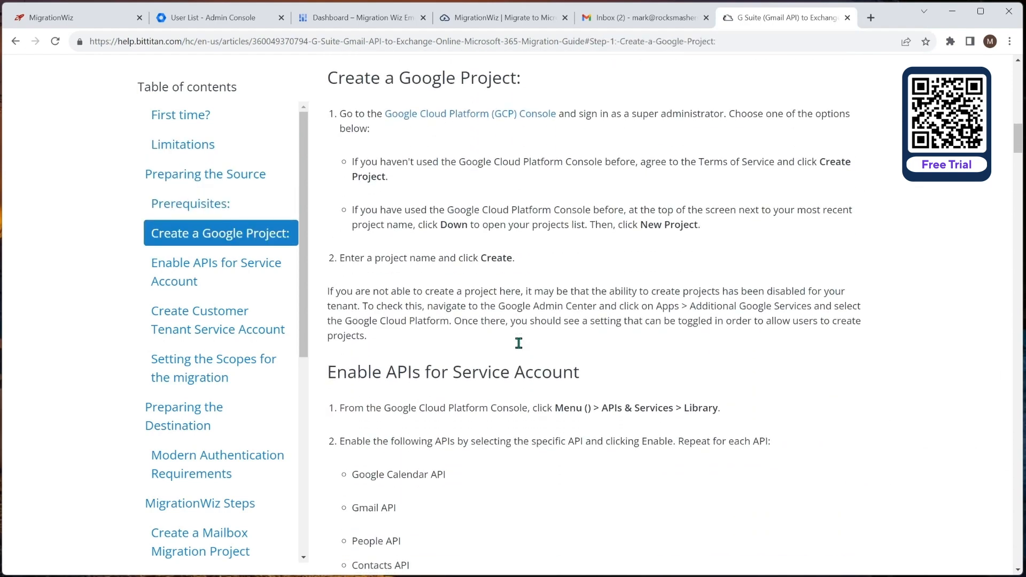
scroll(519, 348, down, 3)
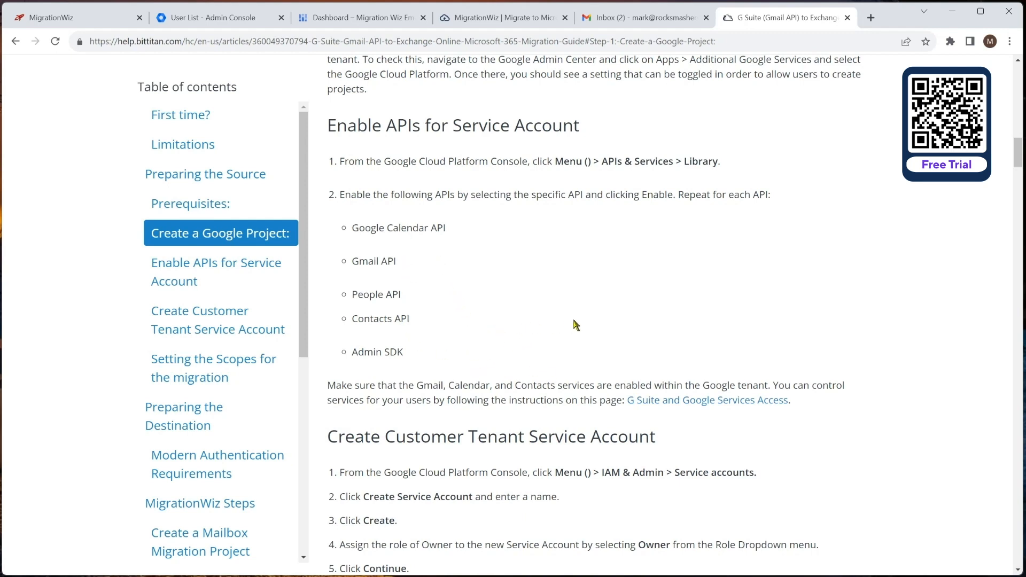
key(ctrl+w)
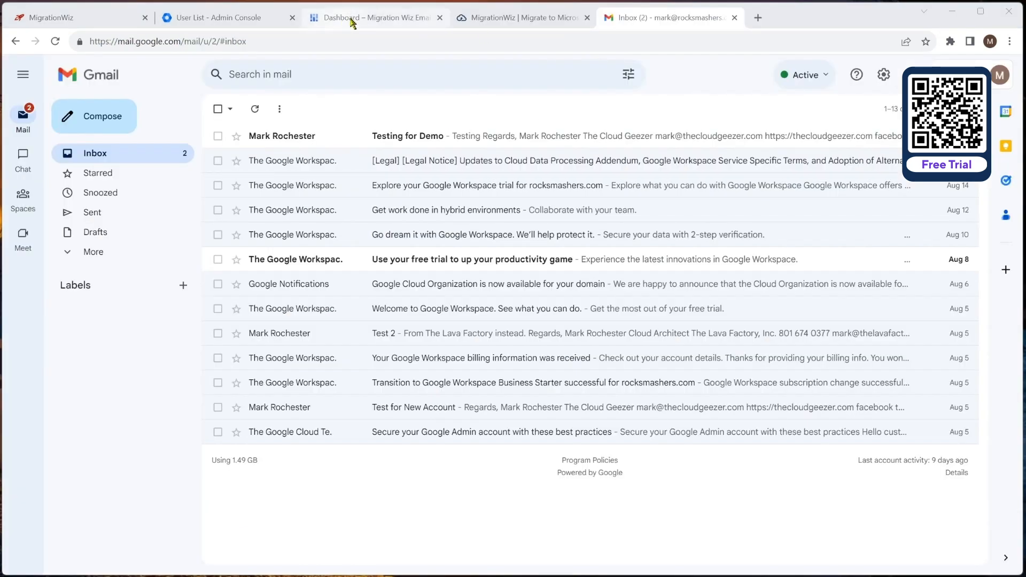
Step: Search the API Library for 'calendar' and enable the Google Calendar API
click(346, 18)
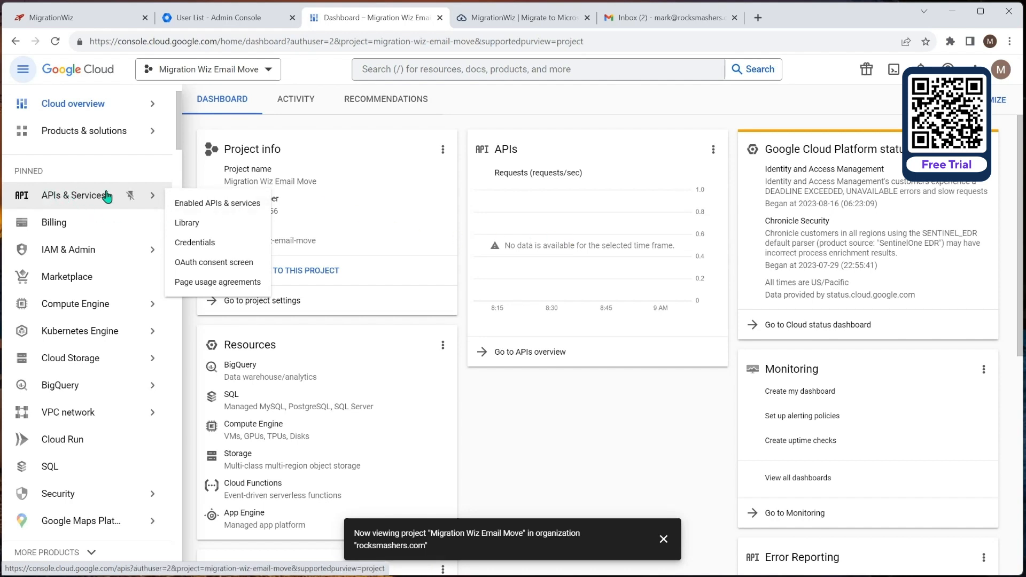
click(186, 223)
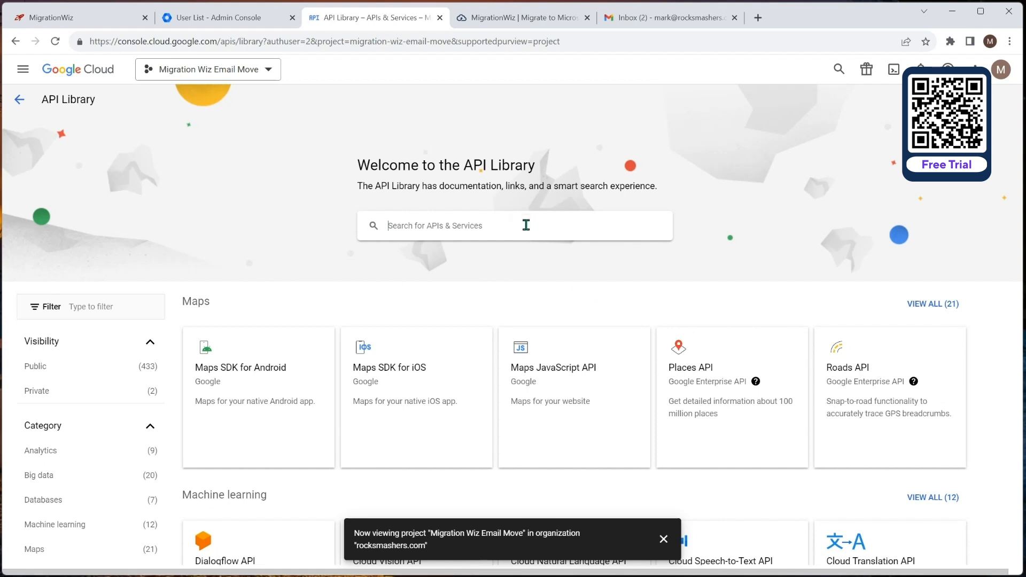
text(calenda)
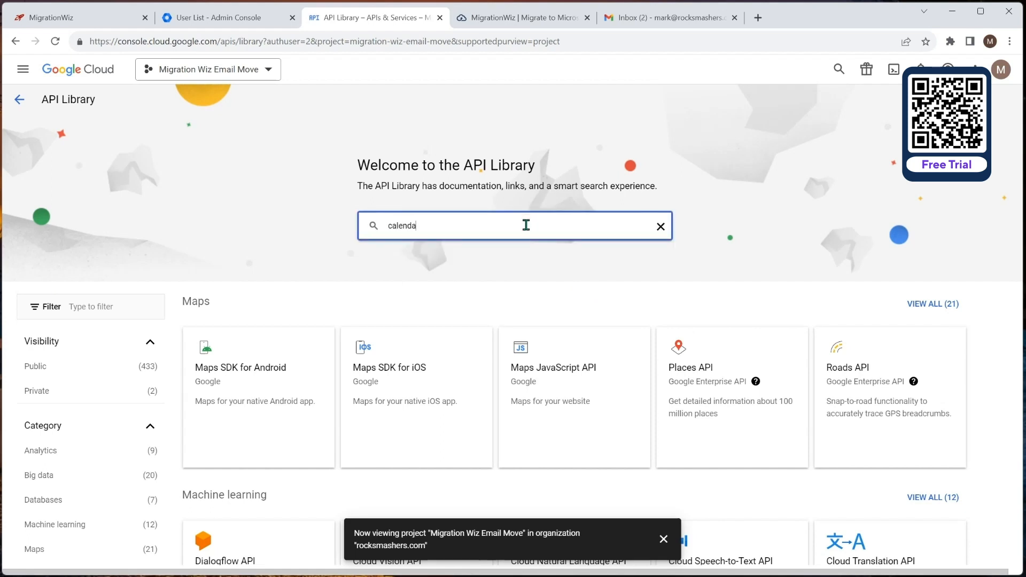
text(r)
key(Return)
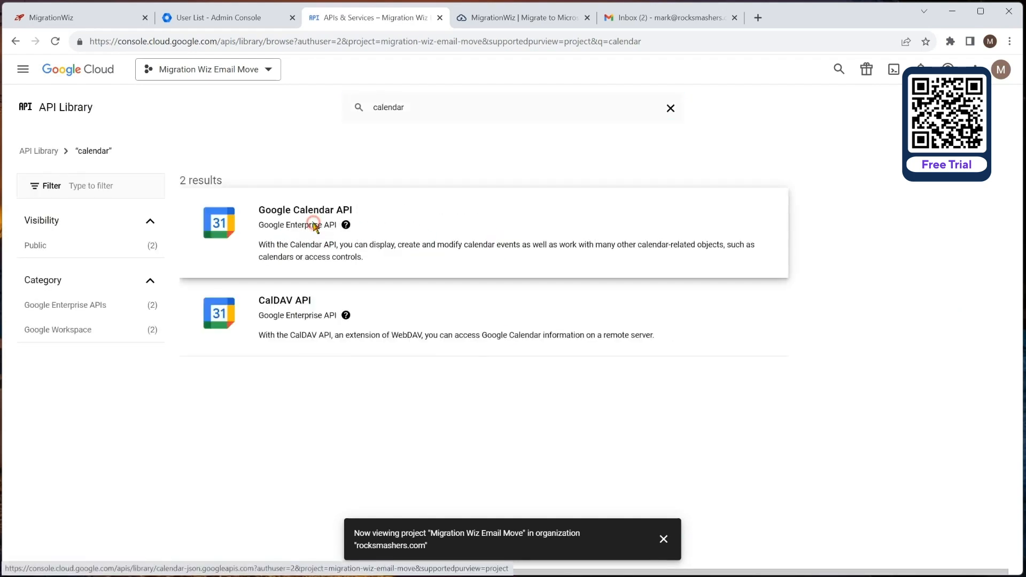
click(328, 240)
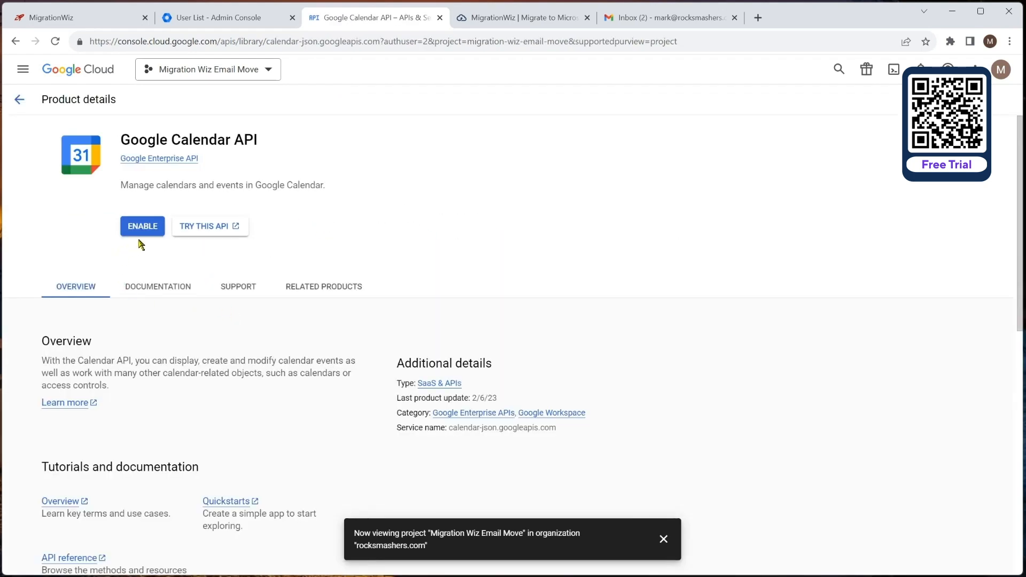
click(138, 230)
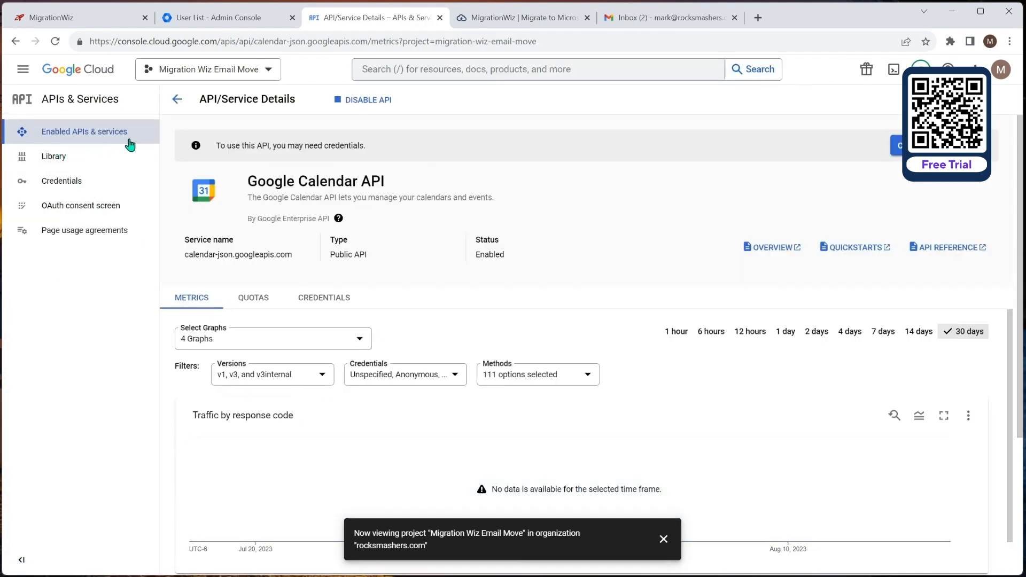
Step: Search the API Library for 'gma' and enable the Gmail API
click(88, 138)
click(85, 156)
click(454, 225)
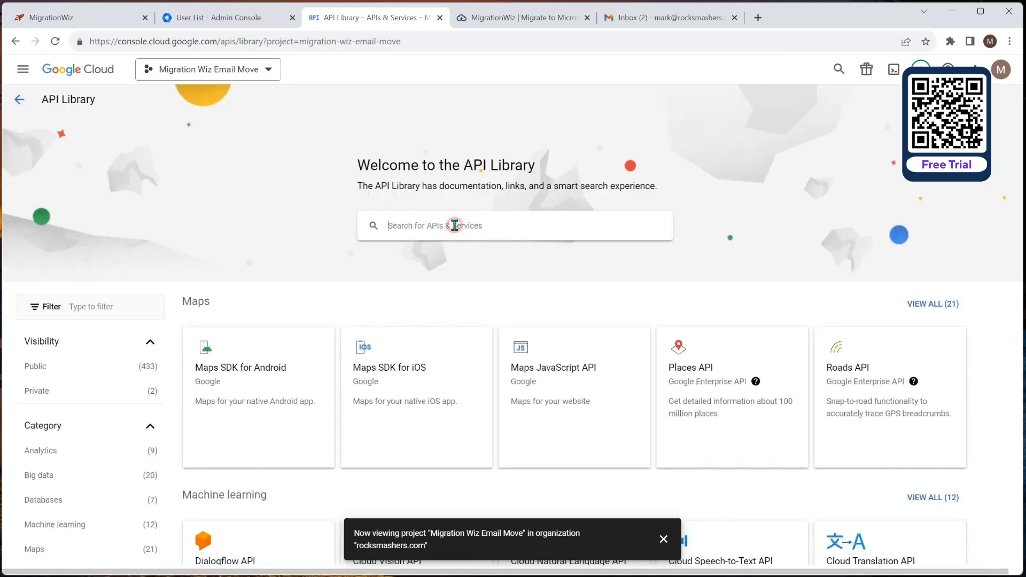
text(gmail)
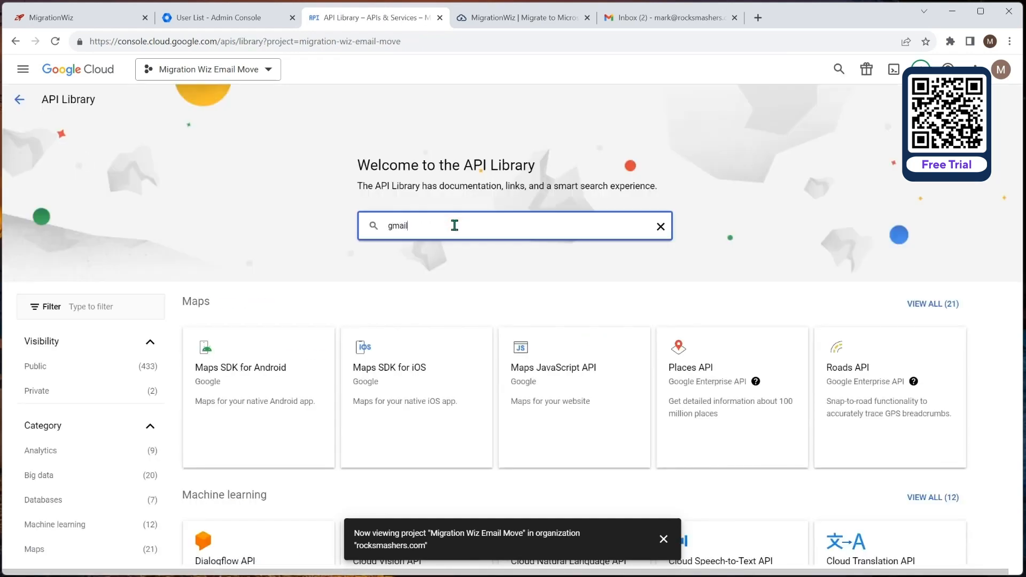
key(Return)
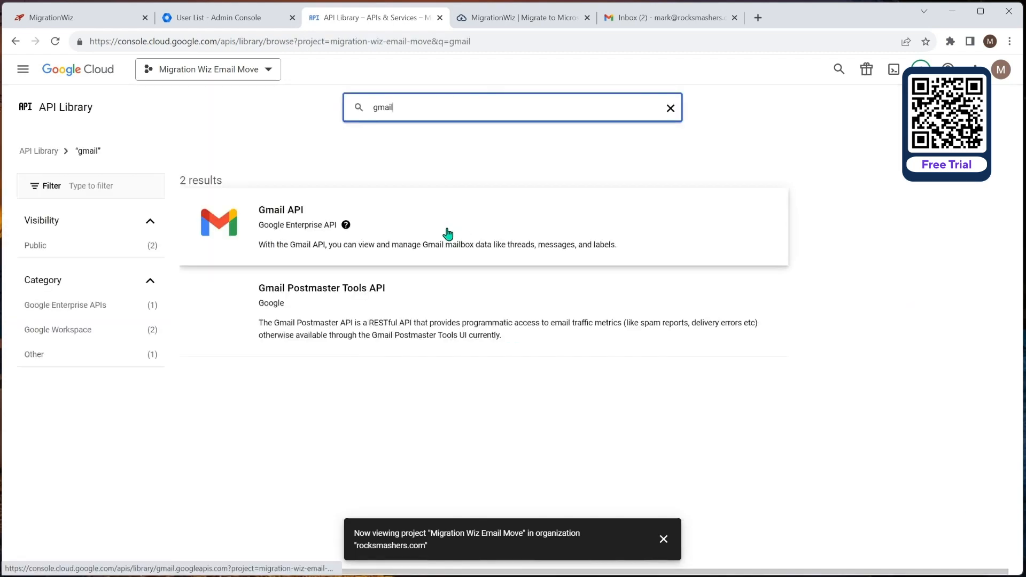
click(292, 227)
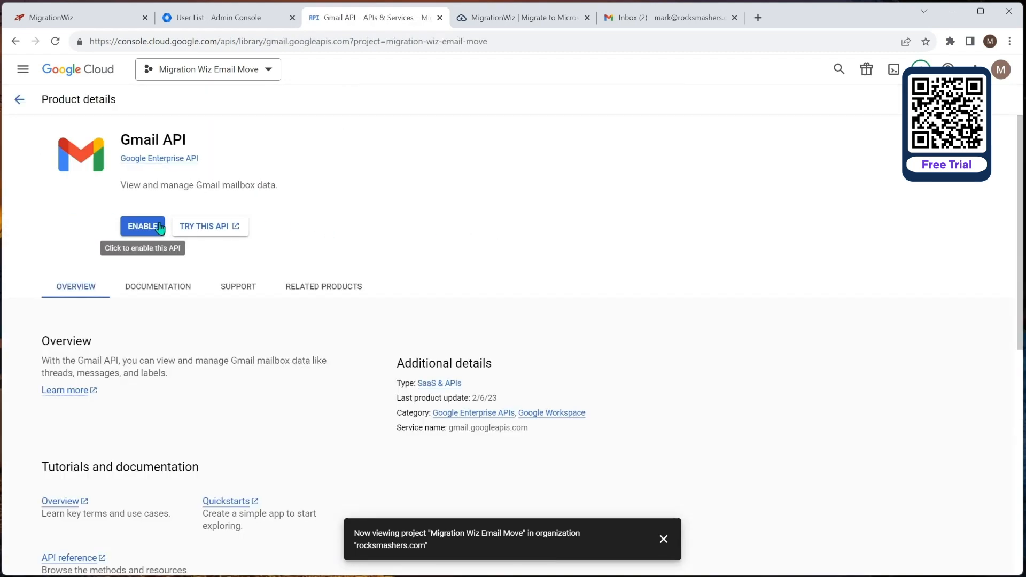
click(149, 230)
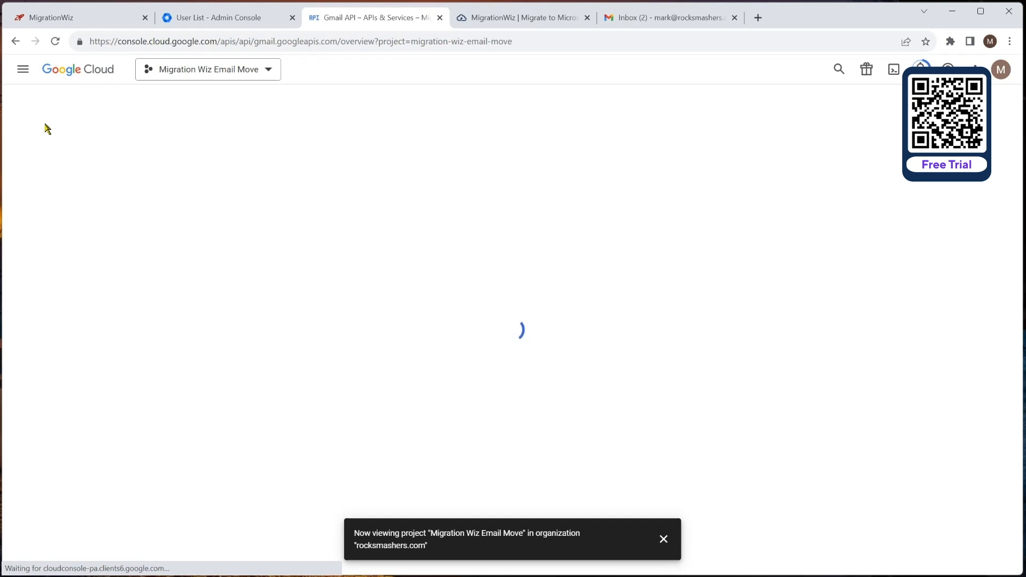
Step: Search the API Library for 'peo' and enable the Google People API
click(69, 155)
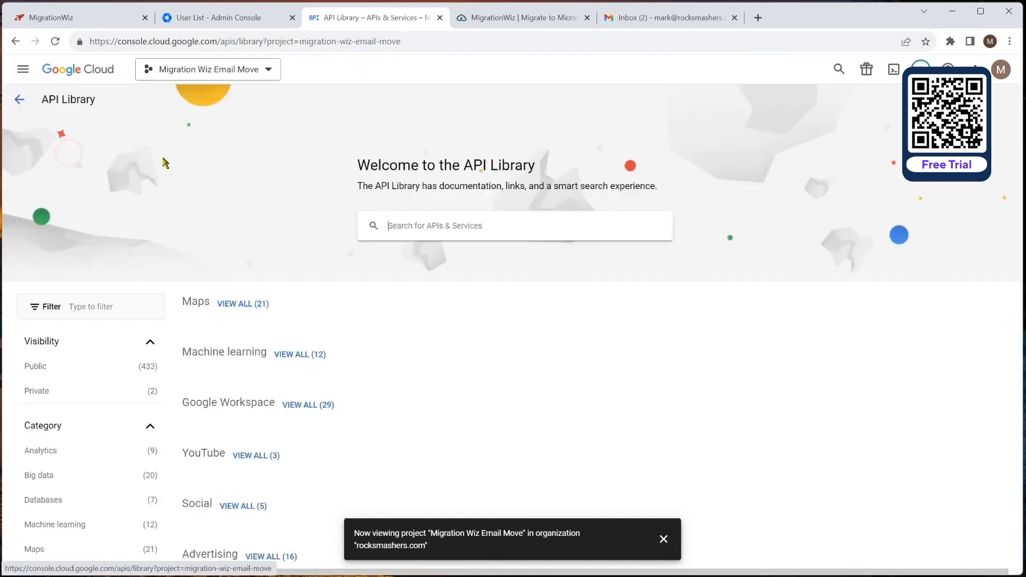
click(421, 228)
text(people)
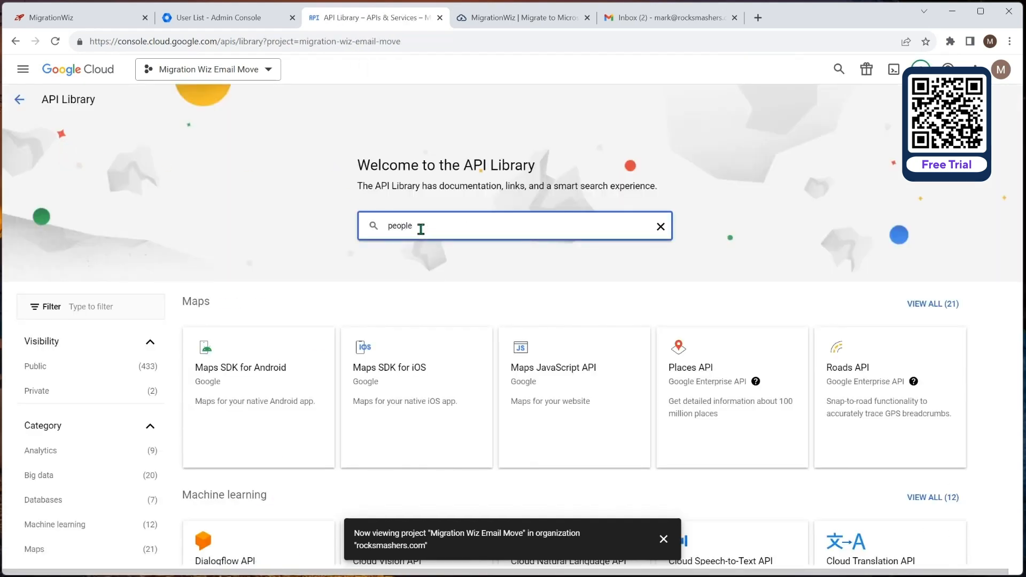
key(Return)
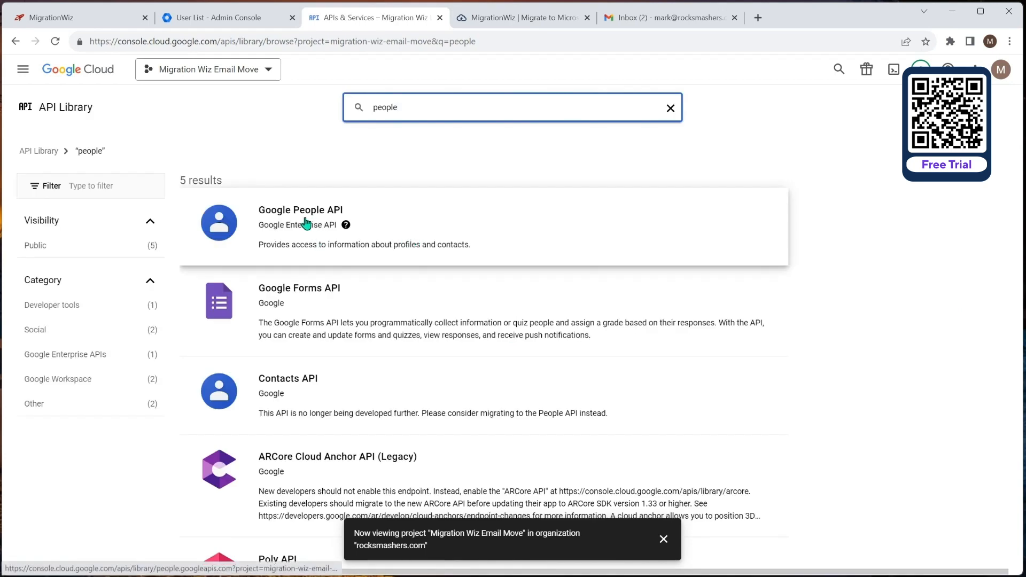
click(308, 221)
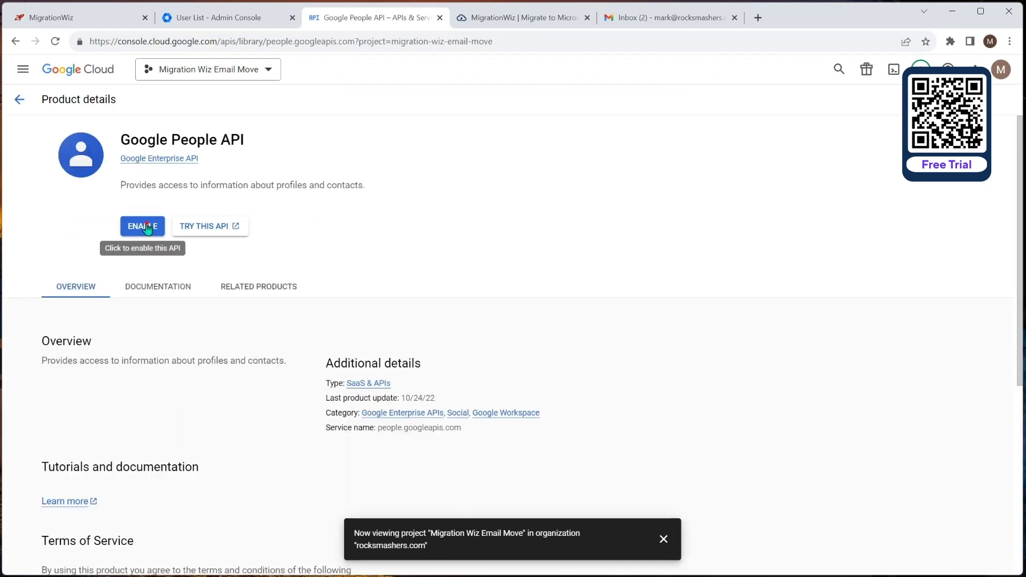
click(147, 227)
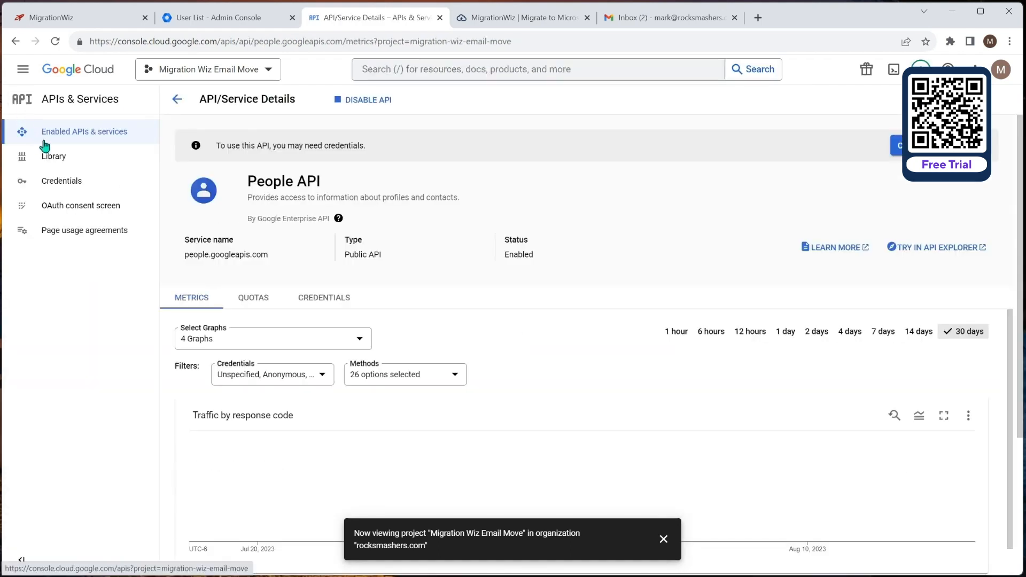
Step: Search the API Library for 'cont', enable the Contacts API, and return to the Library
click(50, 159)
click(459, 226)
text(contacts)
key(Return)
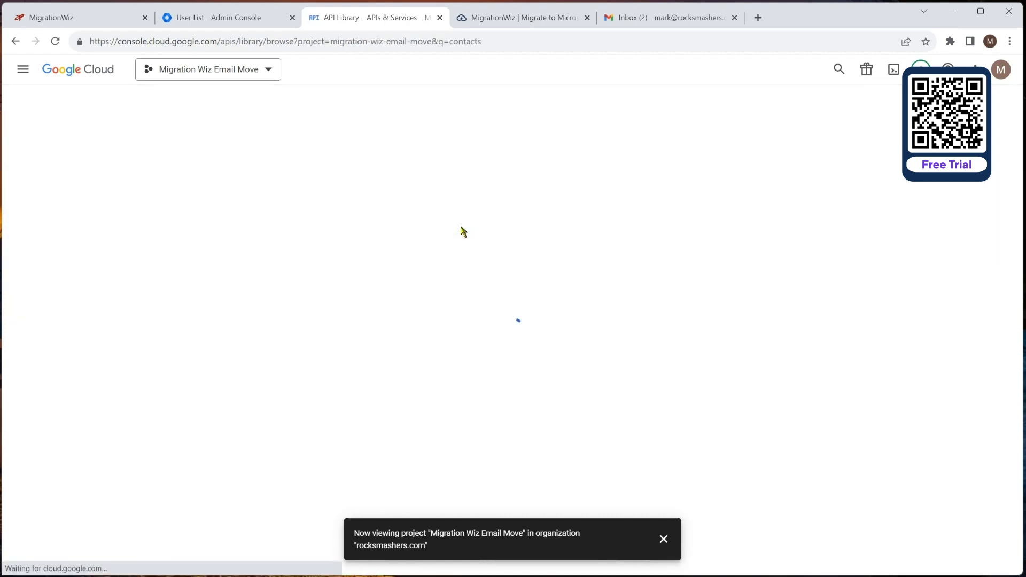
click(341, 229)
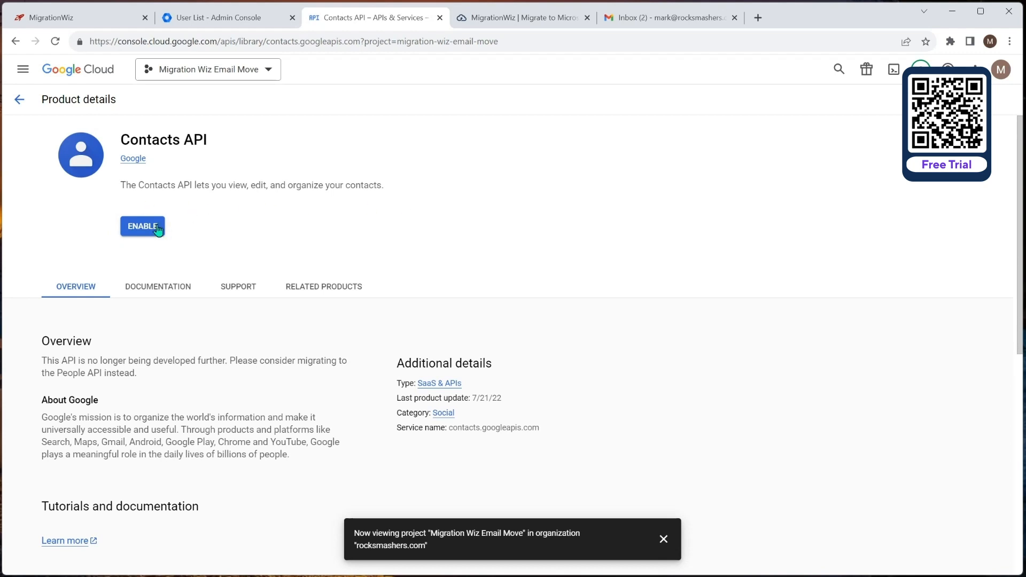
click(141, 228)
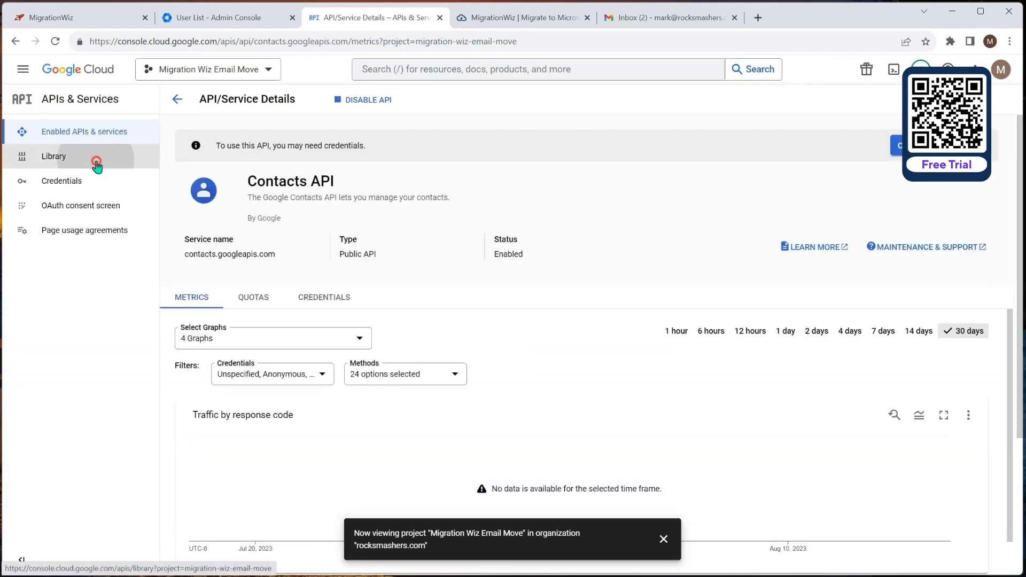
click(98, 159)
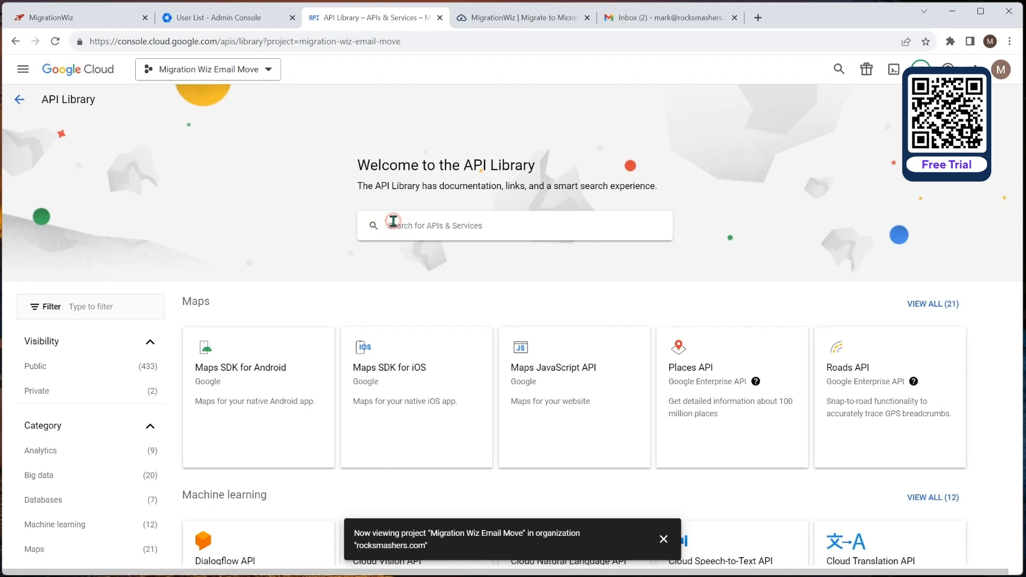
Step: Search the API Library for 'admin' and enable the Admin SDK API
click(393, 225)
text(admin)
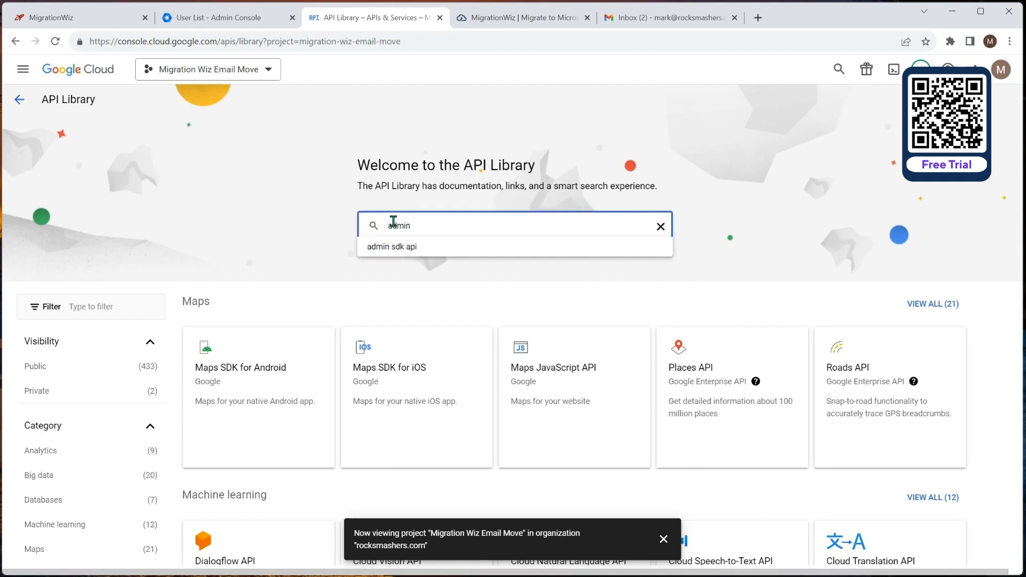
key(Return)
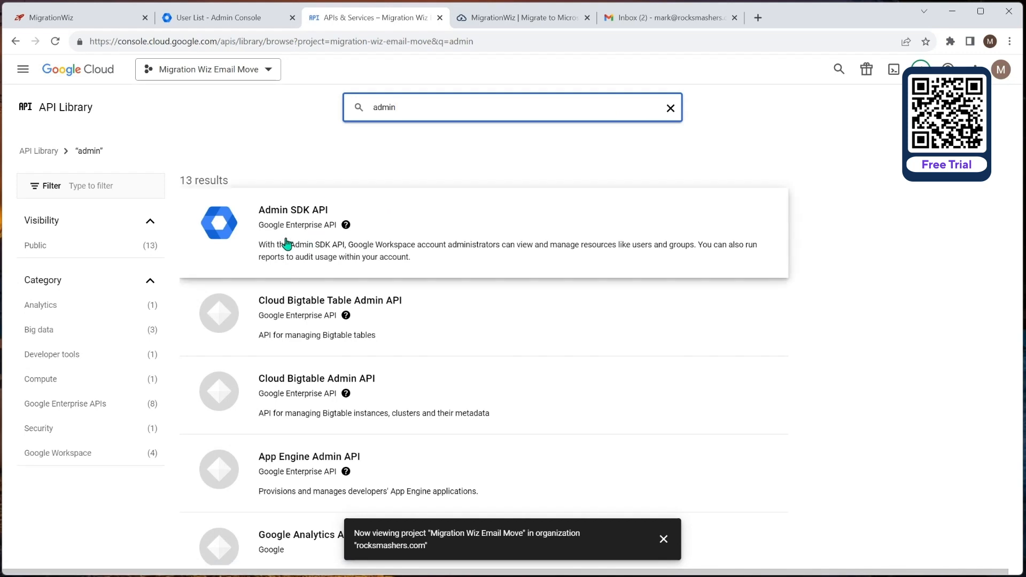
click(297, 224)
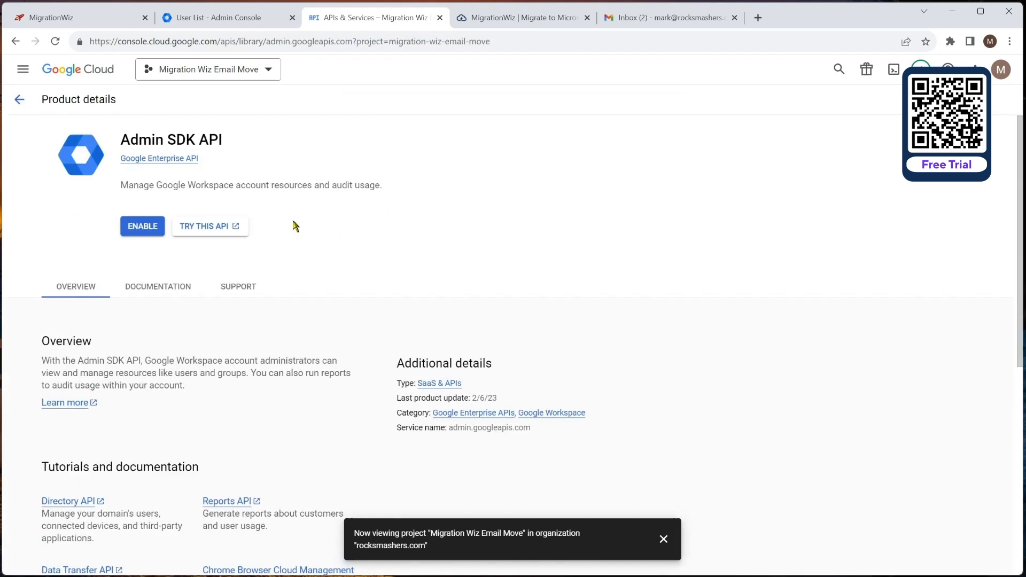
click(138, 227)
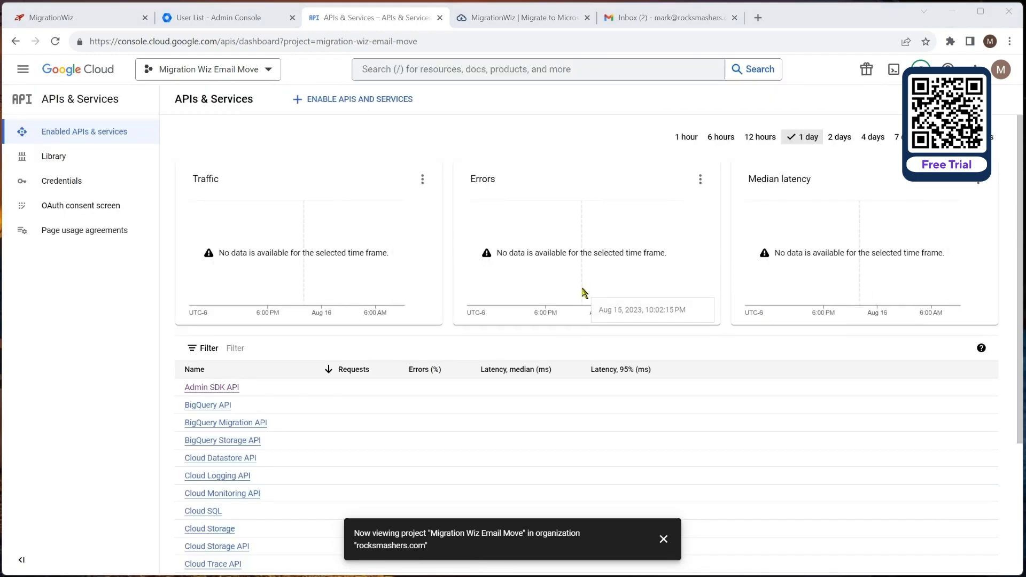
Step: Start a new service account in Service Accounts and name it MigrationWizEmailMove
click(24, 71)
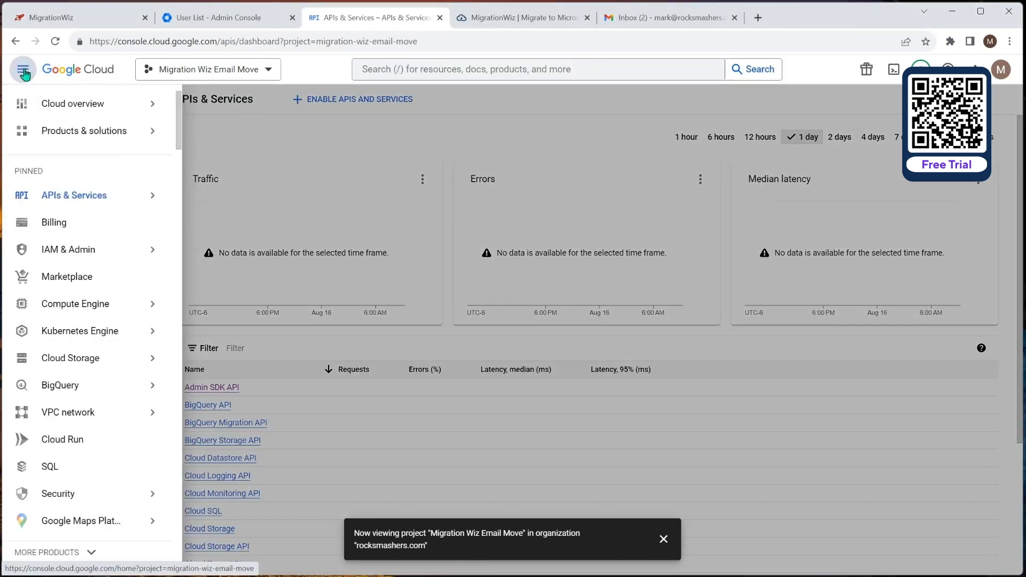
mouse_move(51, 257)
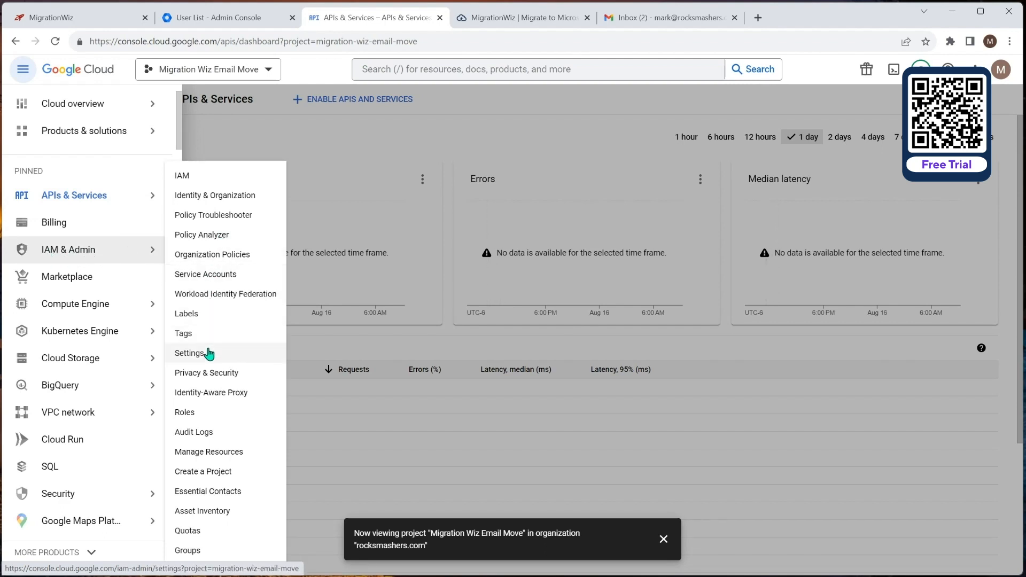
click(205, 275)
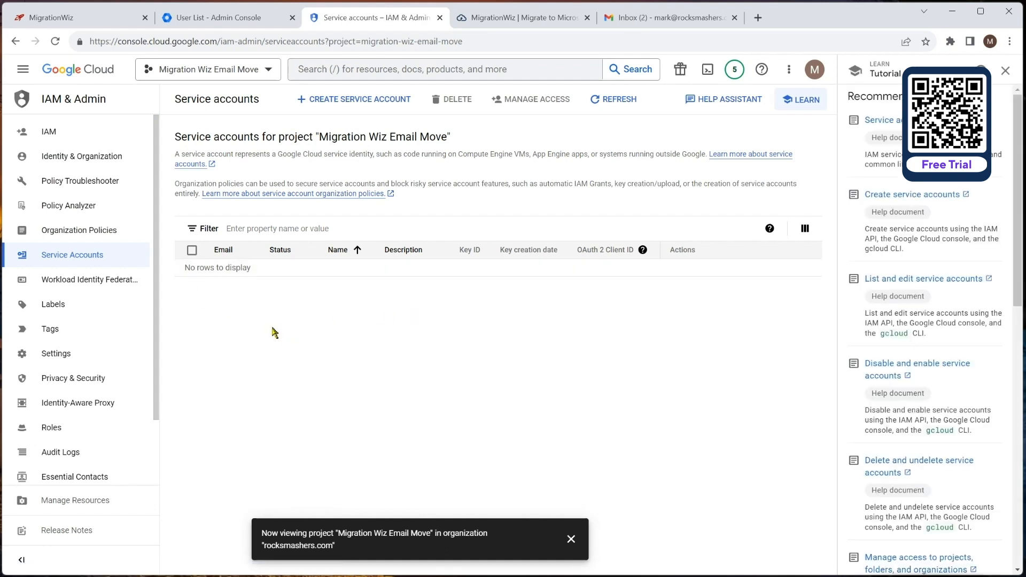
click(348, 101)
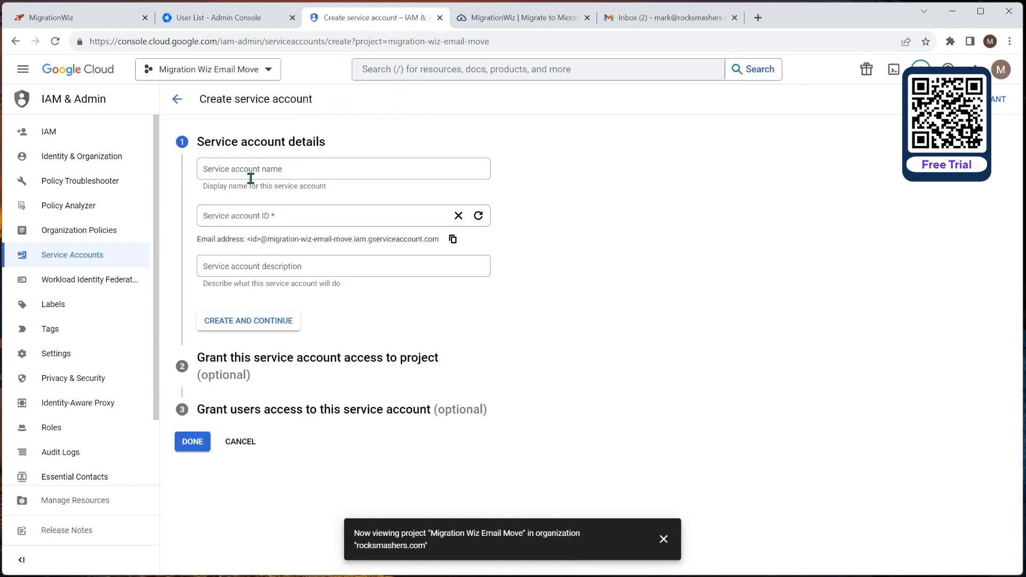
click(250, 169)
text(M)
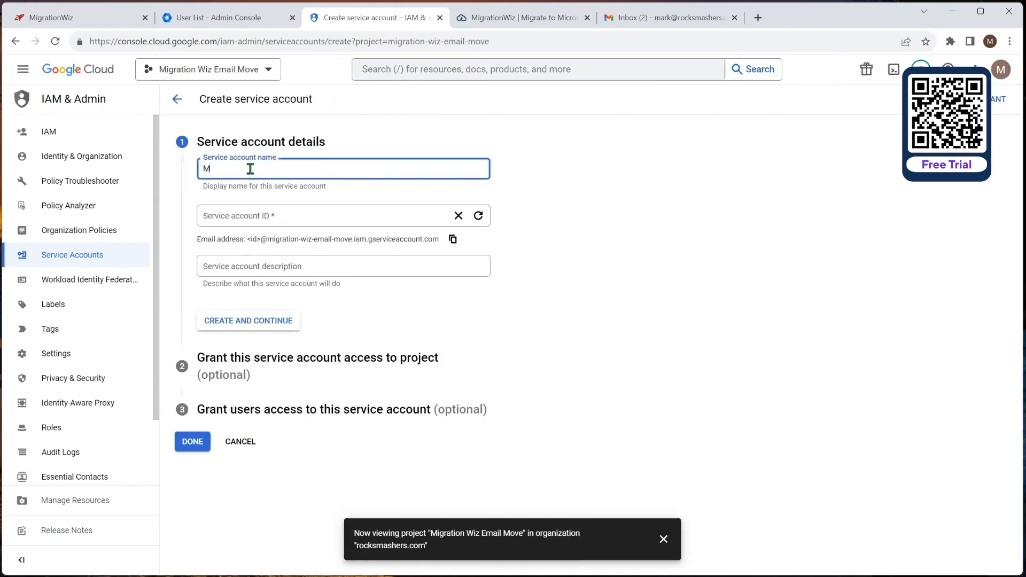
text(igrationWizEmailMi)
key(BackSpace)
text(ove)
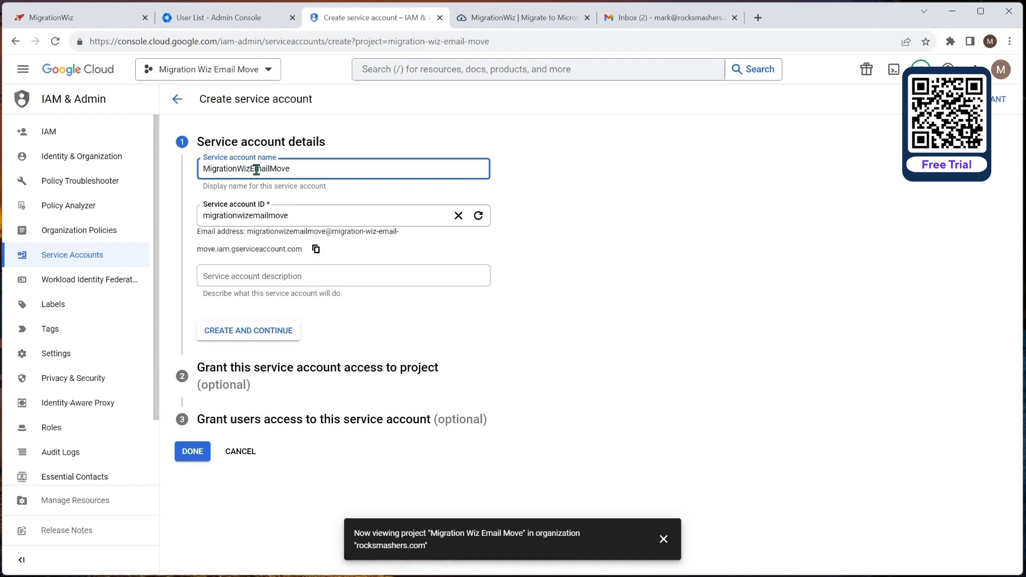
Step: Give the MigrationWizEmailMove service account the Owner role and finish creating it
click(263, 331)
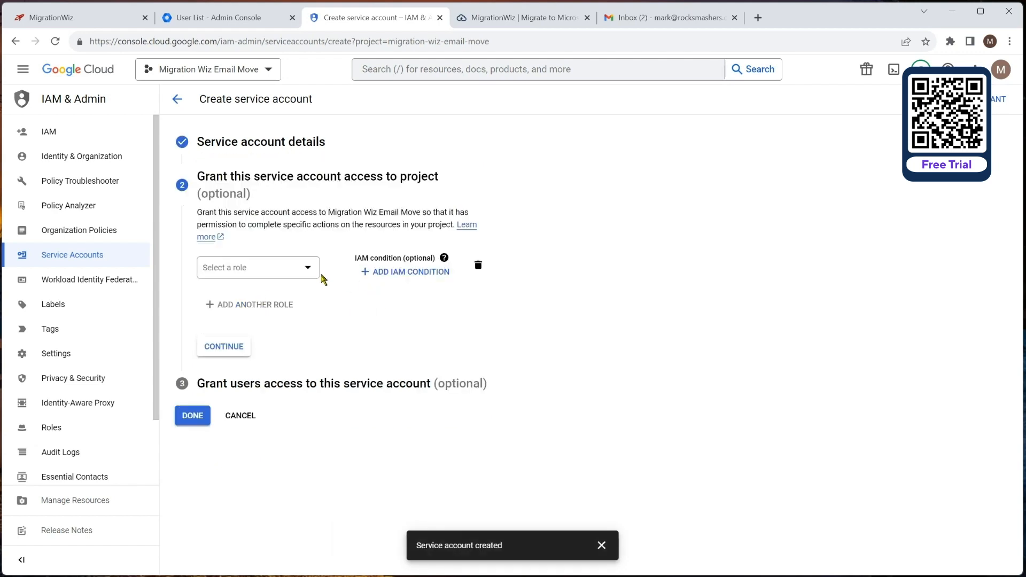
click(308, 268)
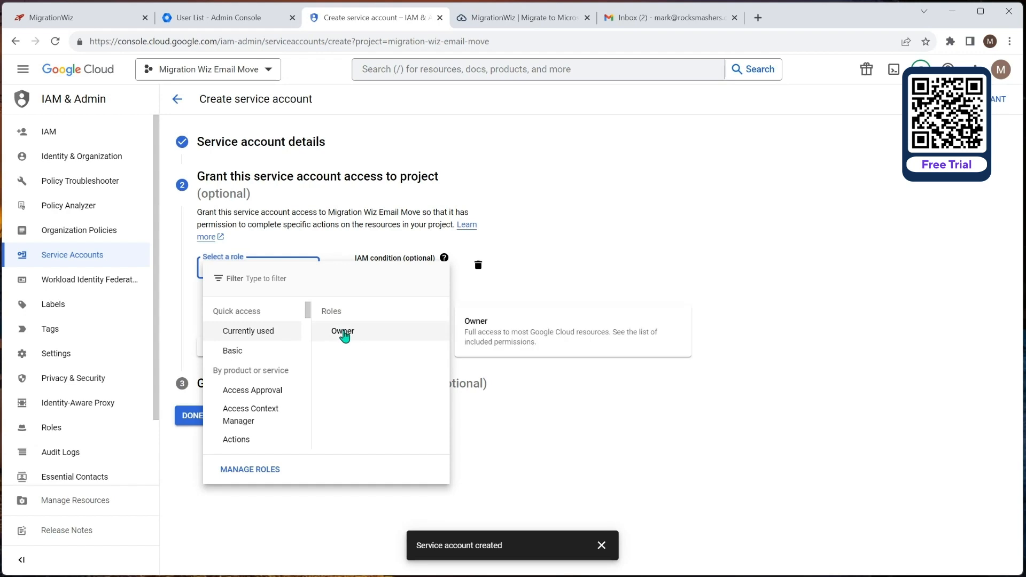
click(343, 331)
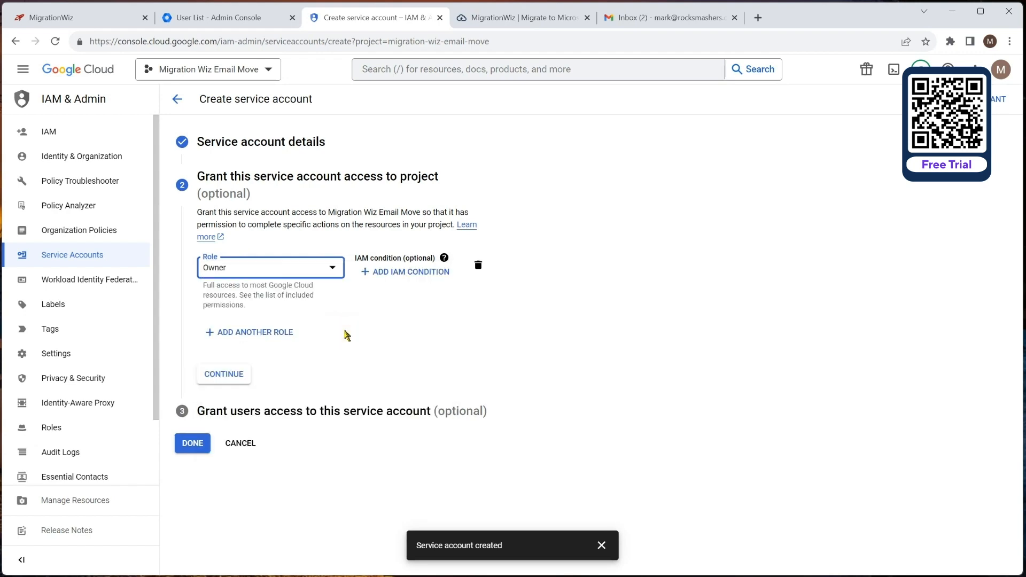
click(227, 375)
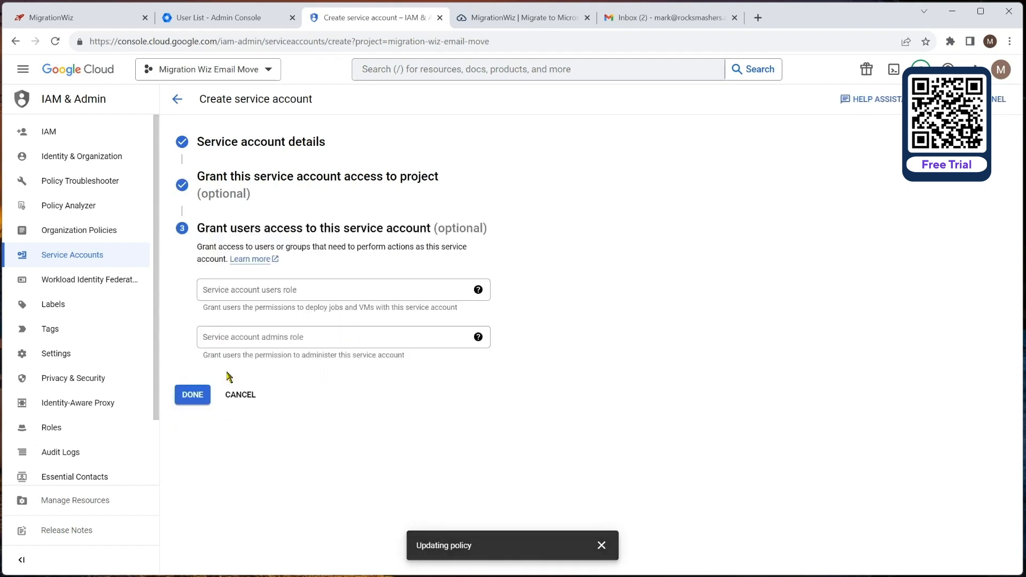
click(191, 394)
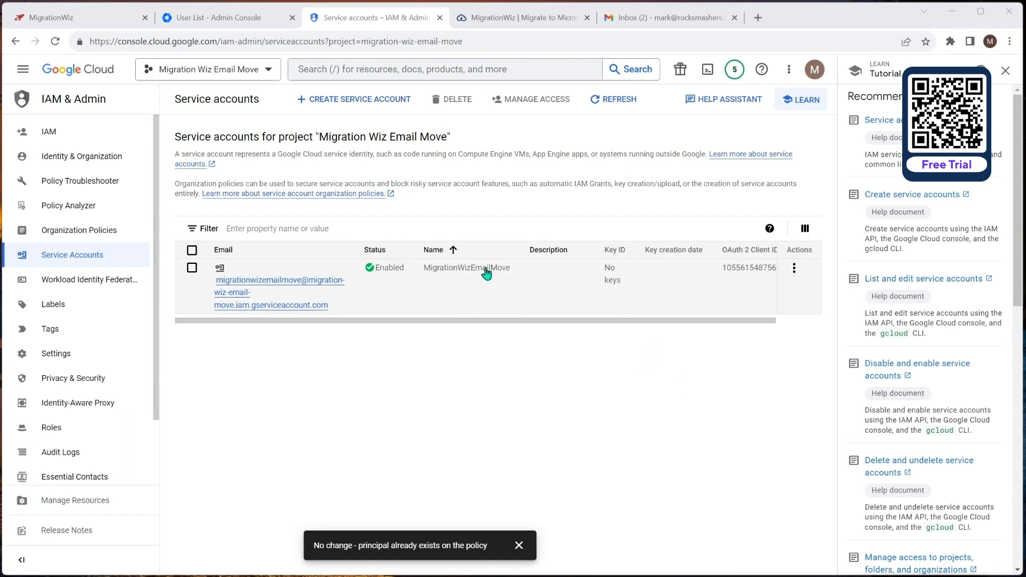
Step: Create and download a JSON private key for MigrationWizEmailMove, then return to the Admin Console users list
click(263, 283)
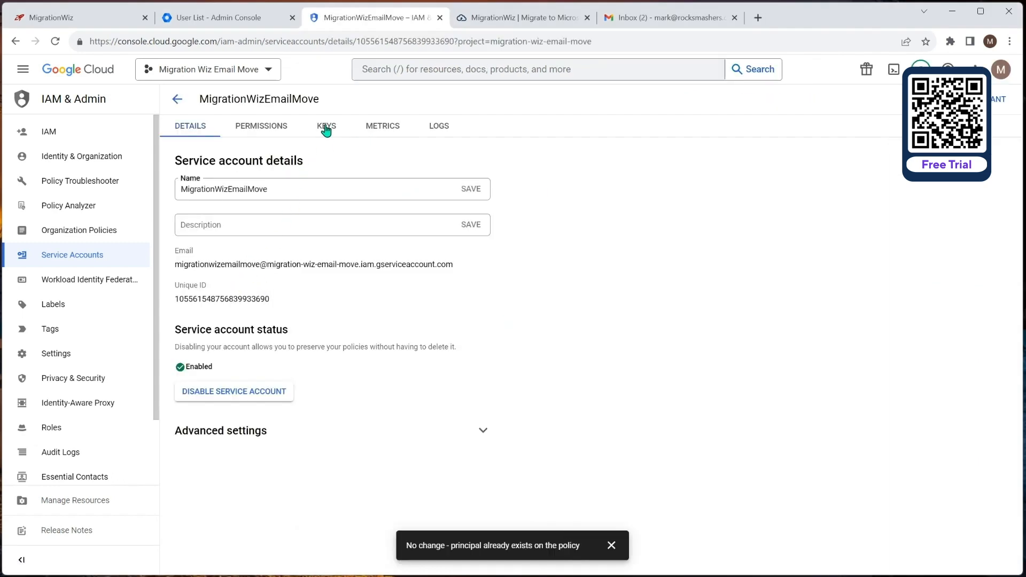
click(326, 128)
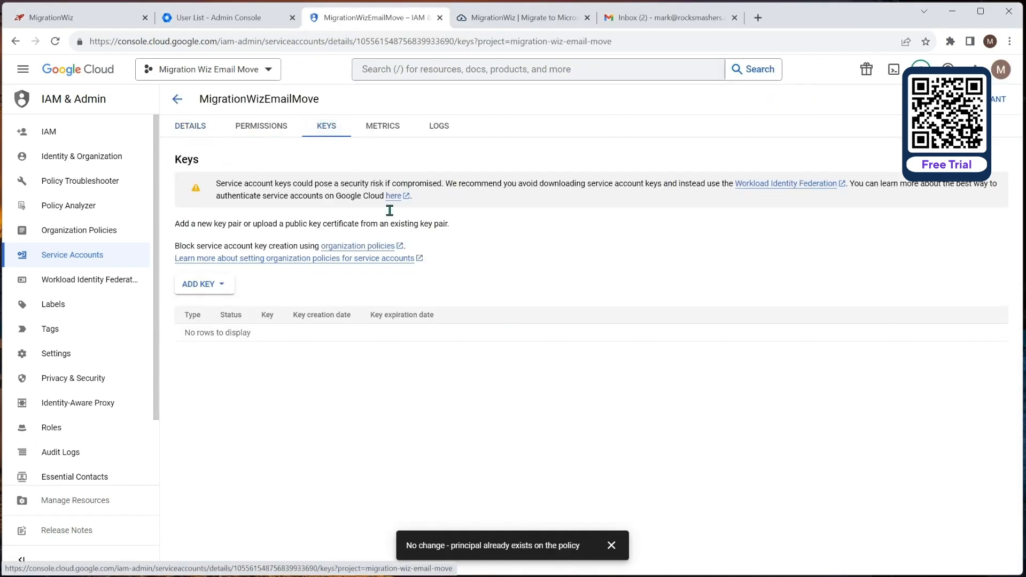
click(199, 284)
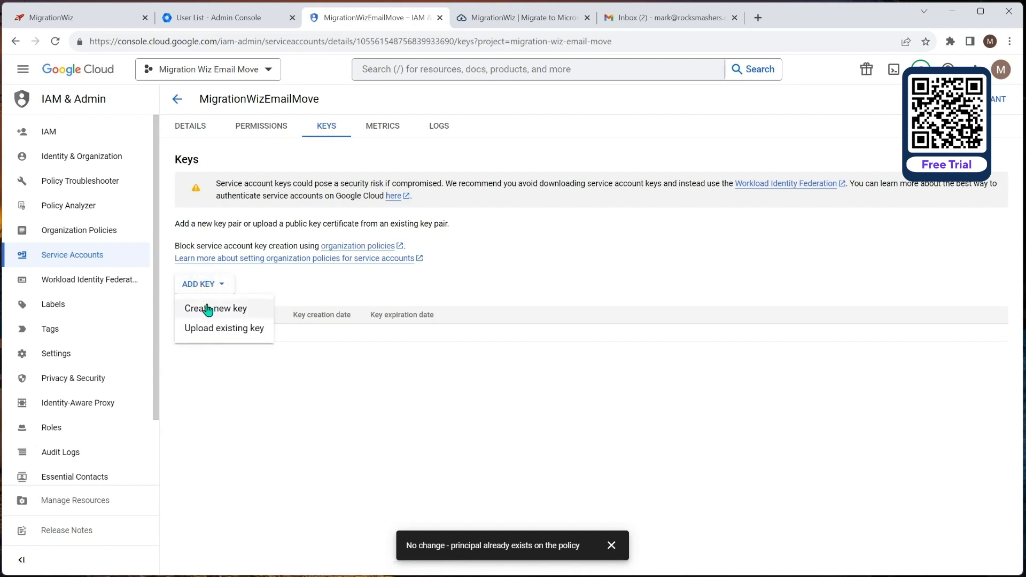
click(221, 308)
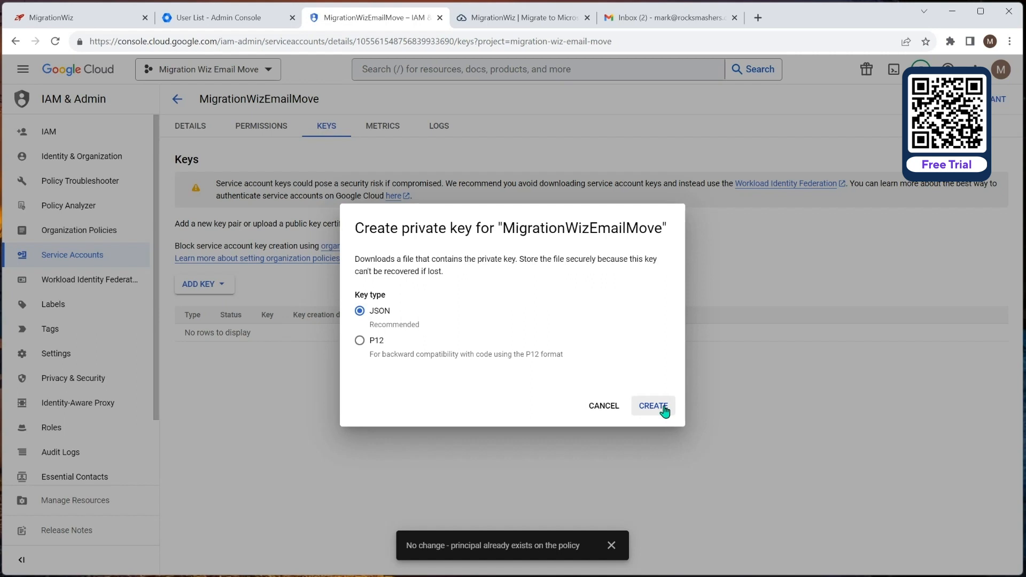
click(663, 408)
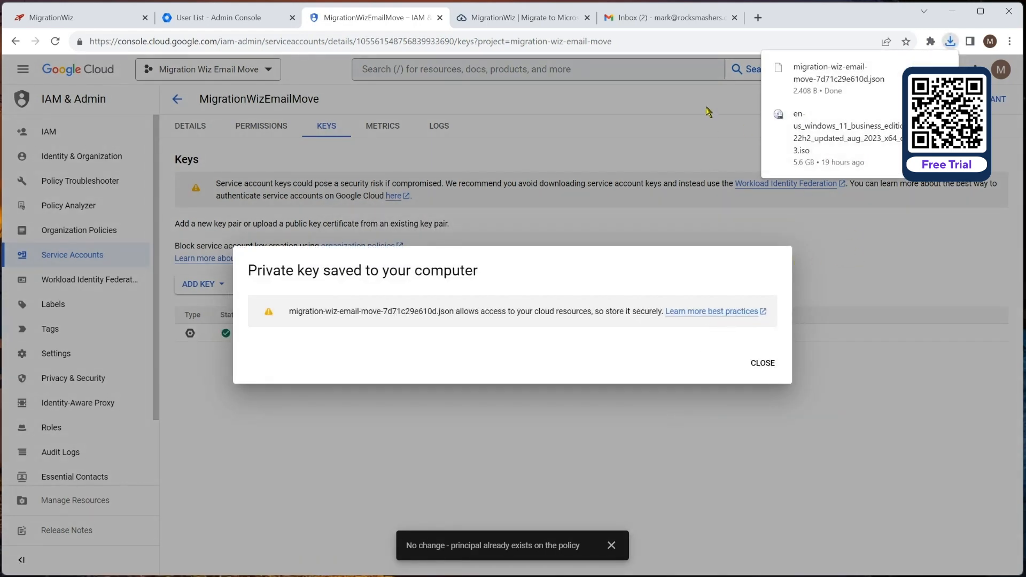
click(765, 374)
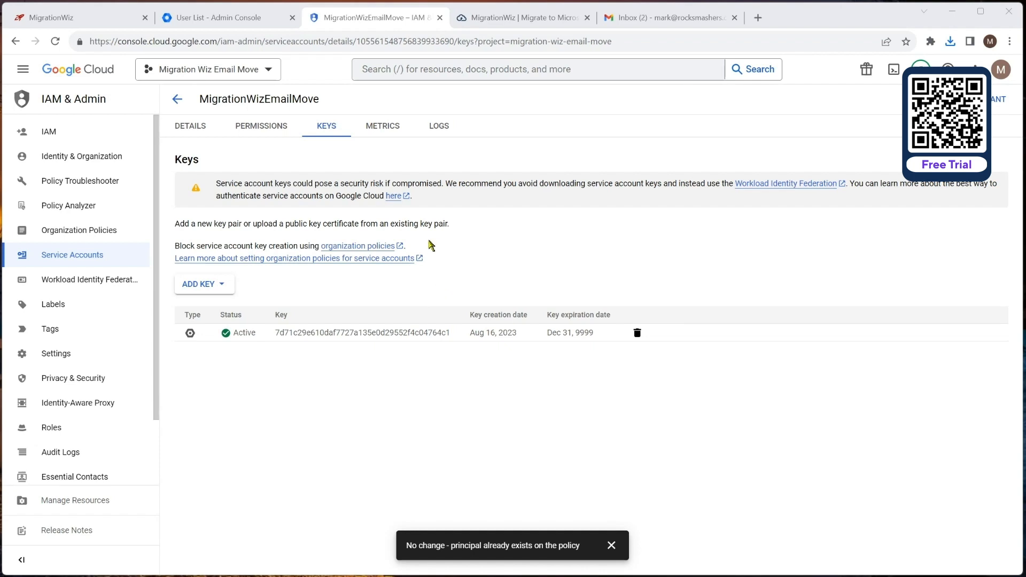
click(235, 19)
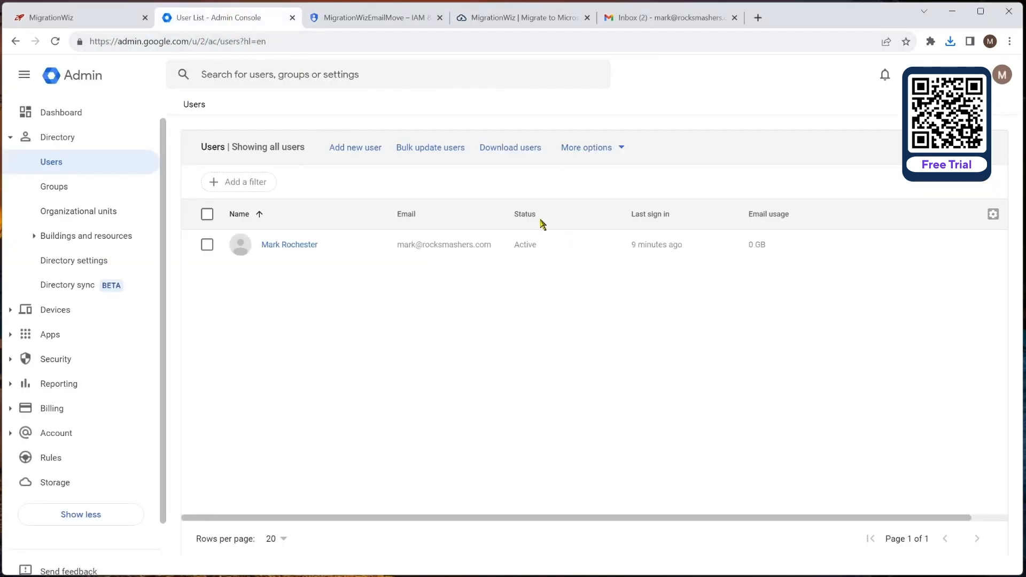
Step: Go to Security > API controls > Domain-wide delegation and begin adding a new API client ID
mouse_move(447, 249)
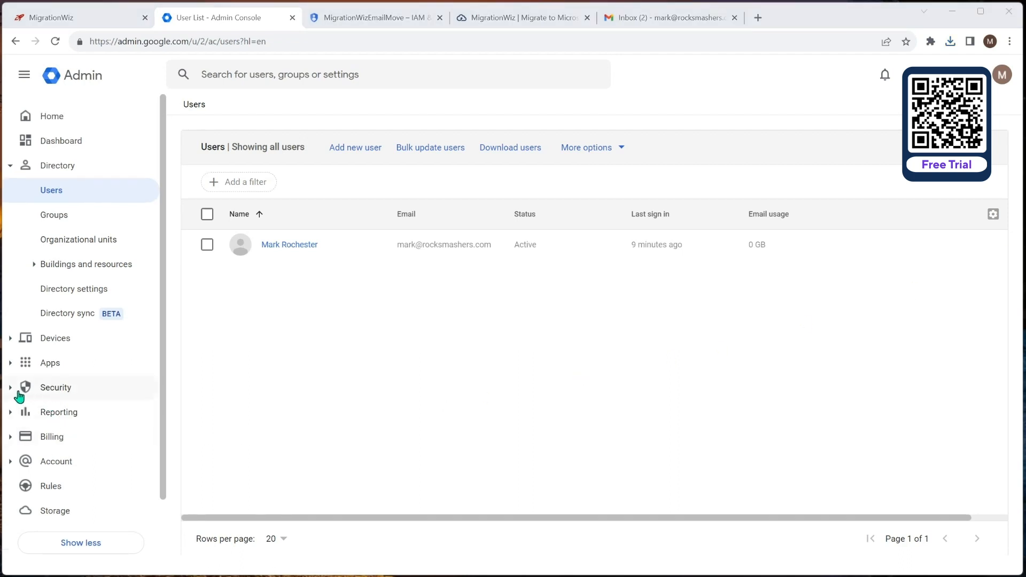
click(10, 388)
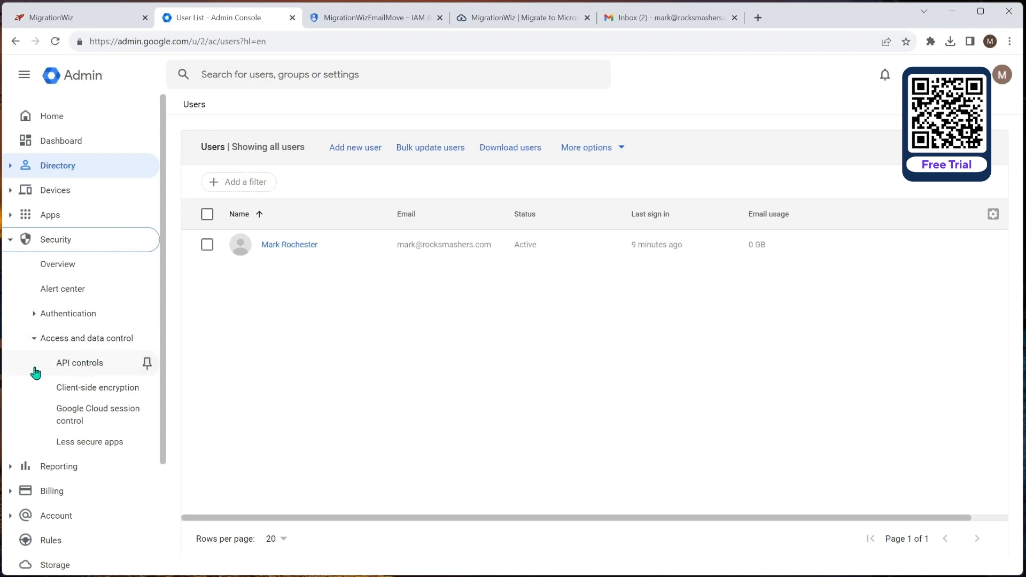
click(89, 362)
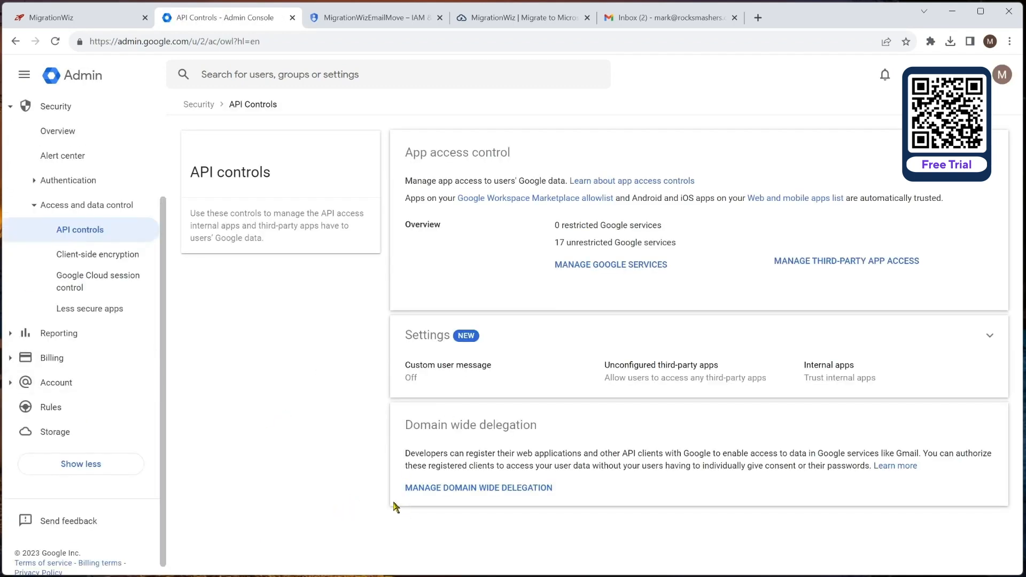
click(490, 489)
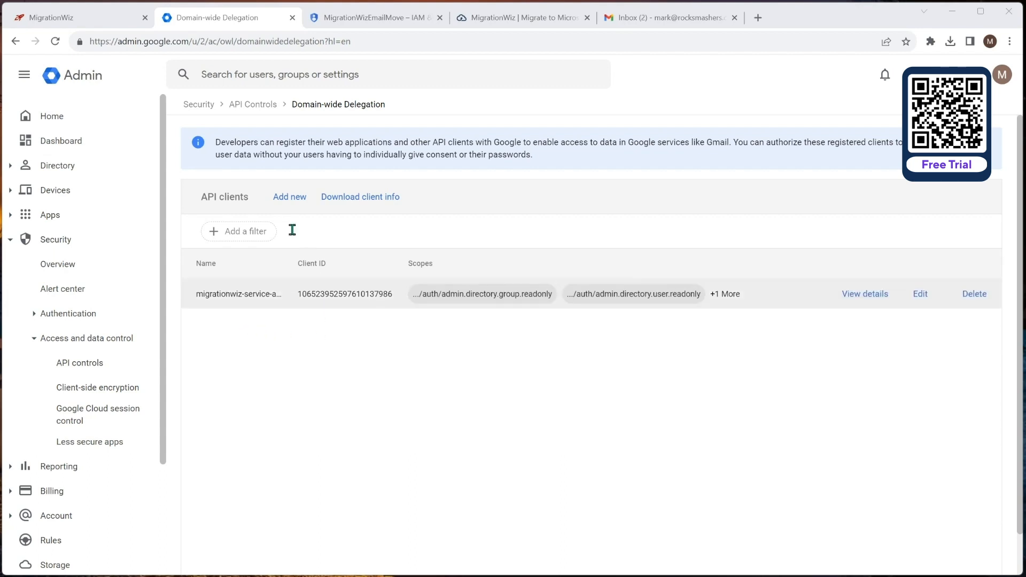
click(293, 202)
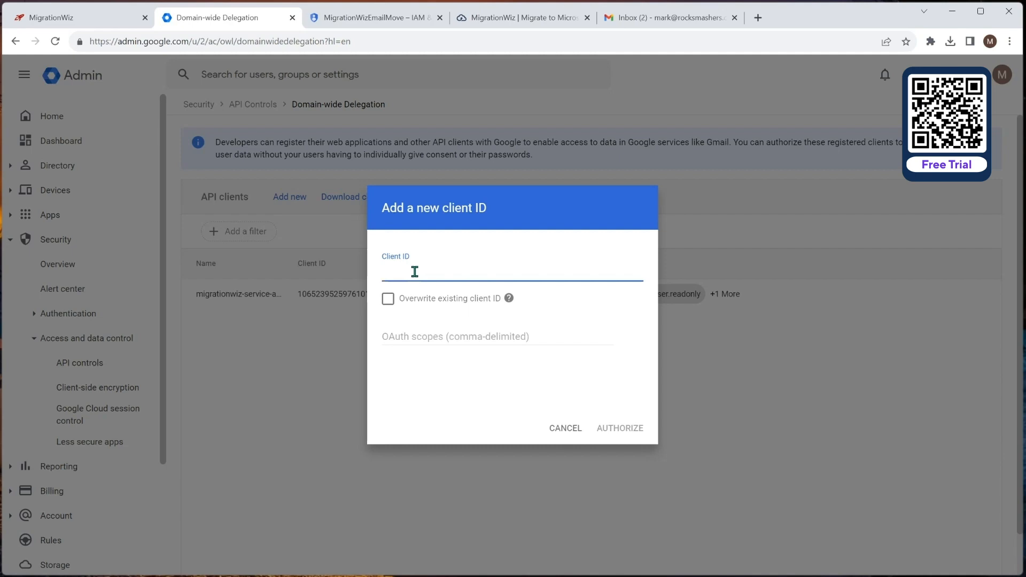
Step: Copy the MigrationWizEmailMove service account's OAuth 2 client ID from the Service Accounts list
click(393, 17)
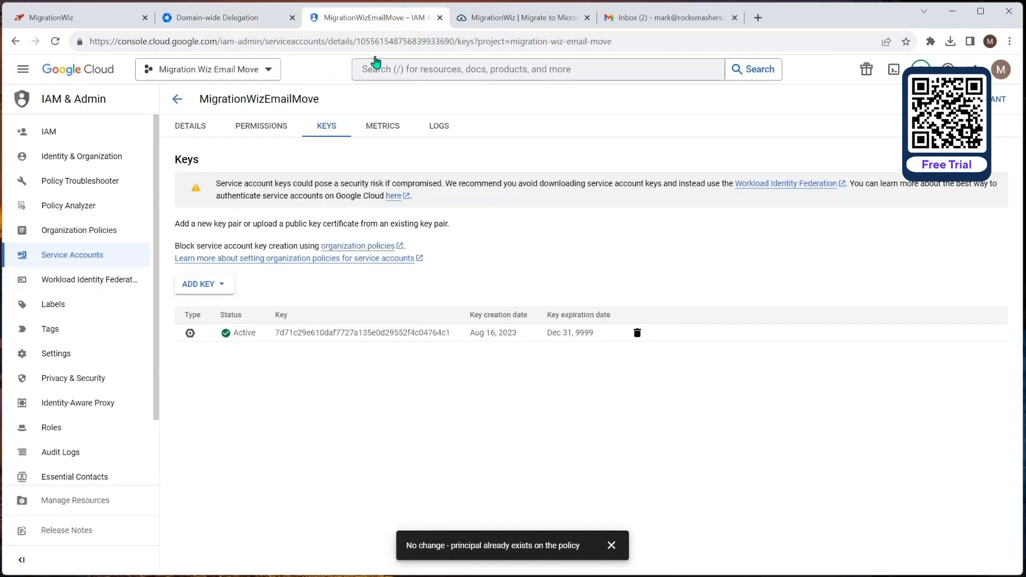
click(192, 130)
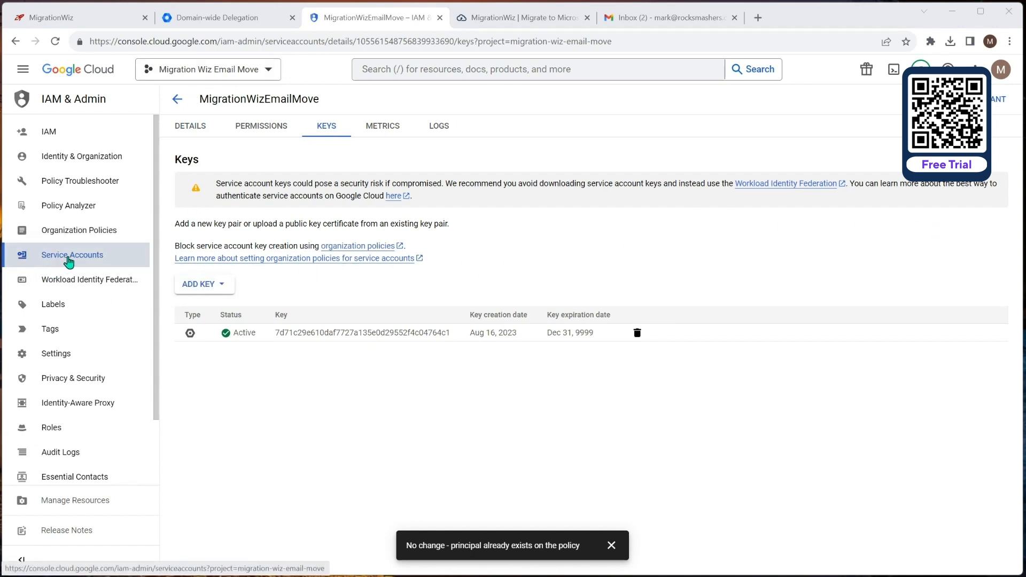
click(58, 261)
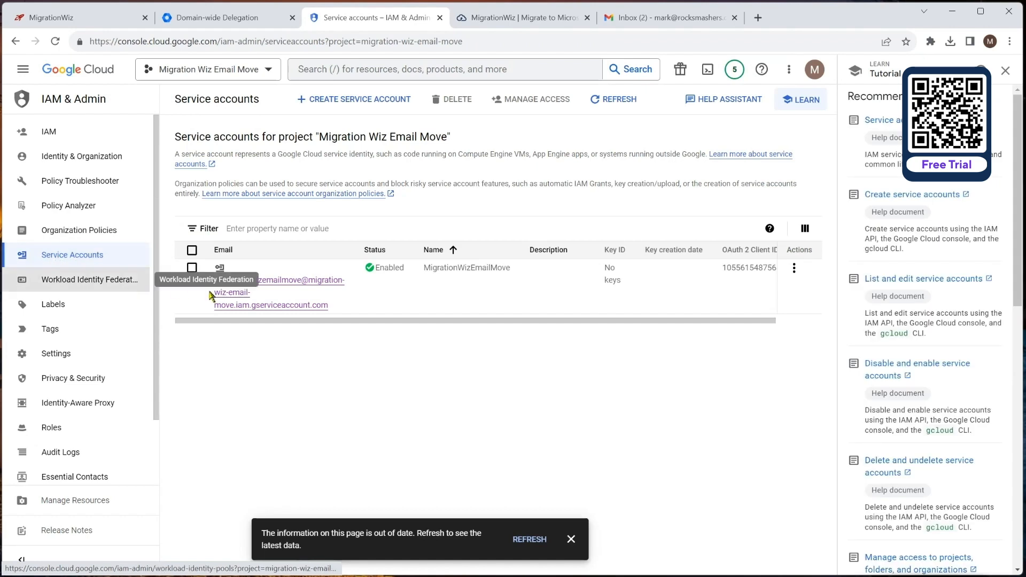
mouse_move(750, 273)
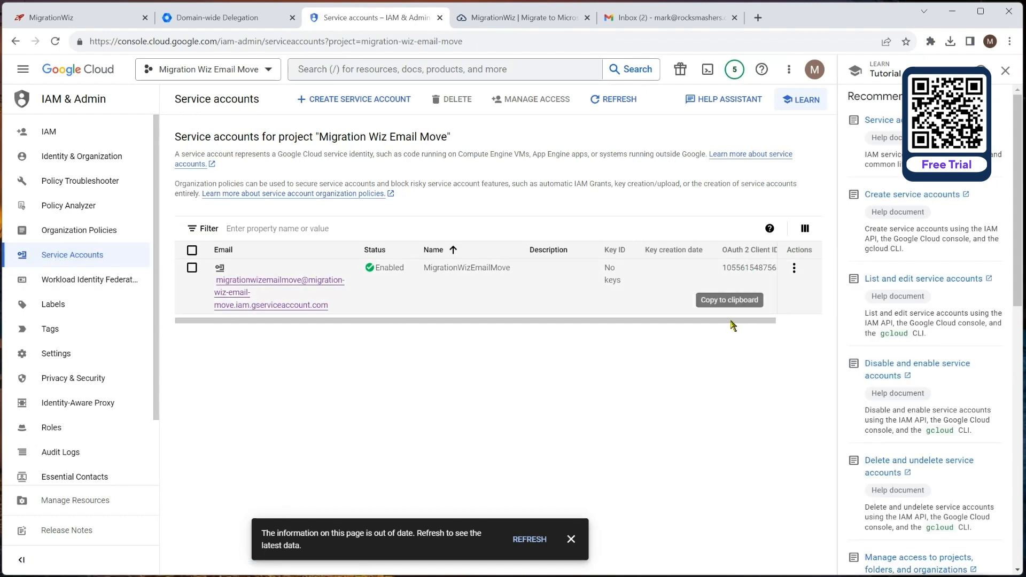
drag(735, 320, 783, 321)
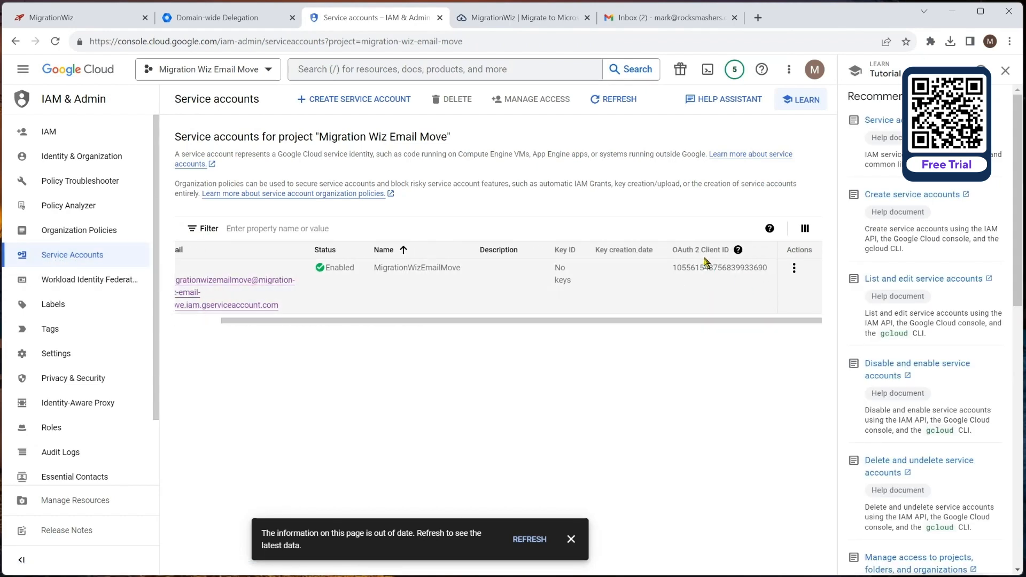
mouse_move(711, 270)
click(680, 279)
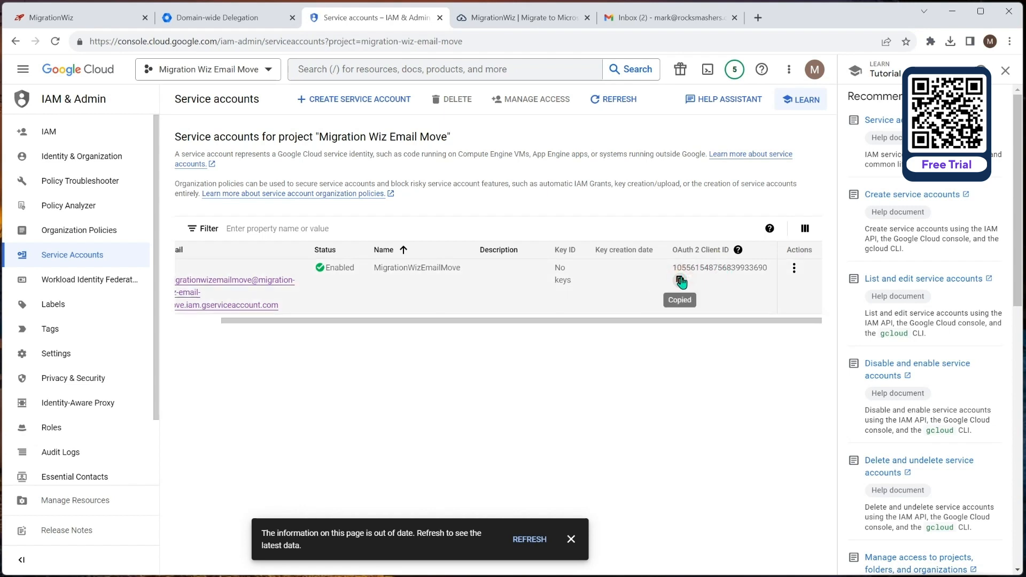
Step: Paste the copied client ID into the Admin Console's new Client ID field
click(233, 21)
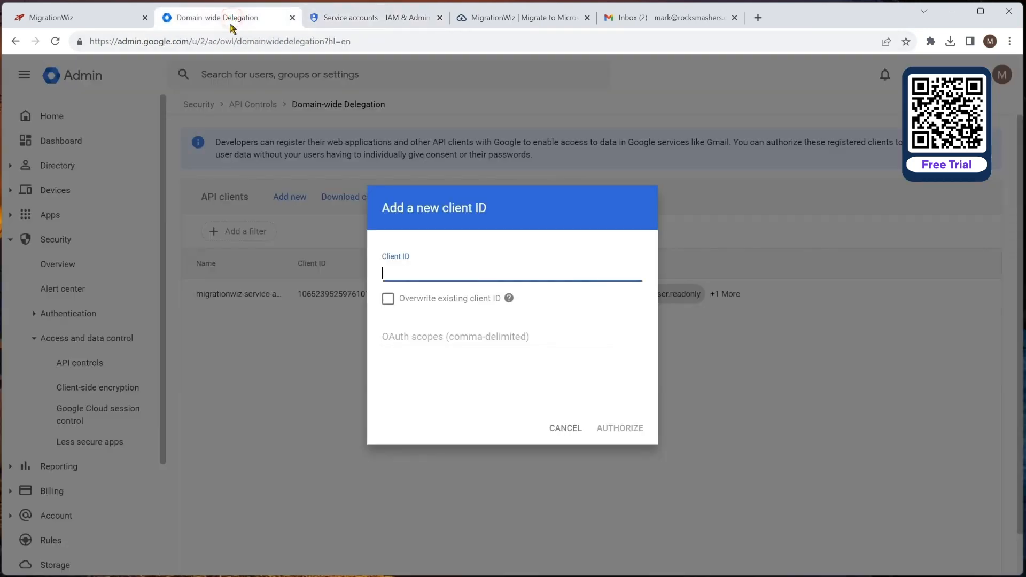
key(ctrl+v)
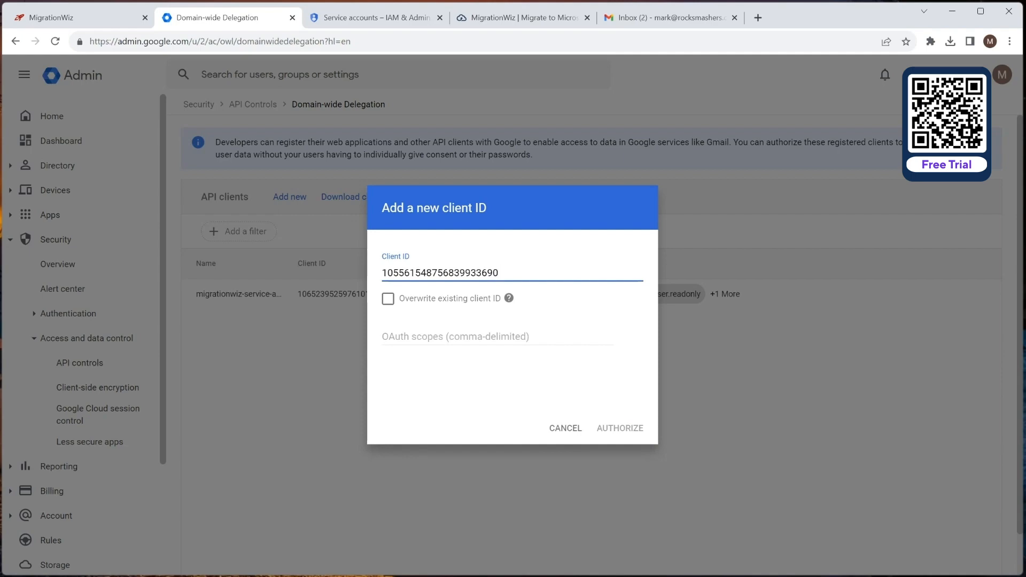
key(alt+Tab)
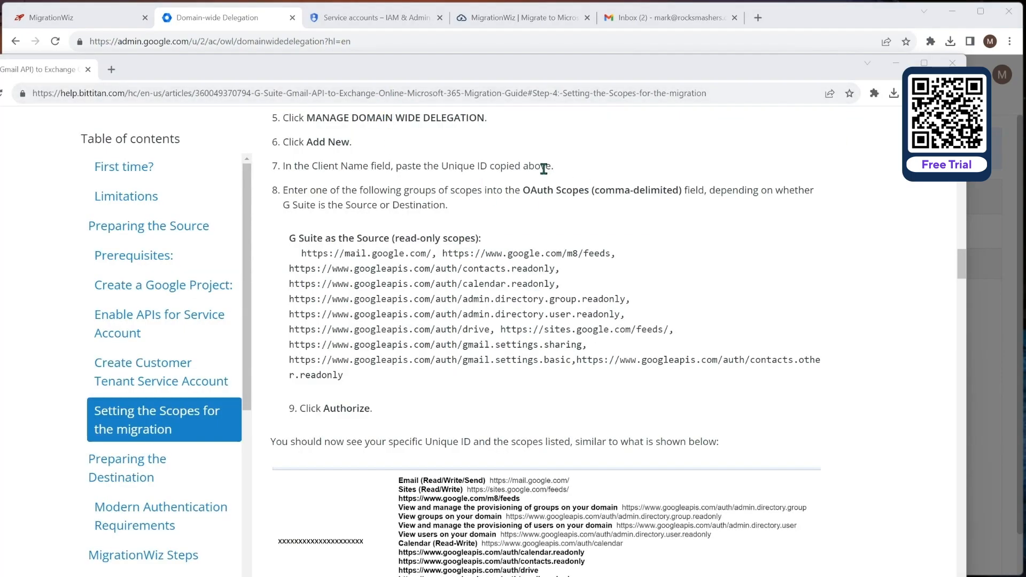
Step: Paste the 11 read-only G Suite source scopes from the BitTitan article, authorize, and review the details
drag(300, 253, 347, 375)
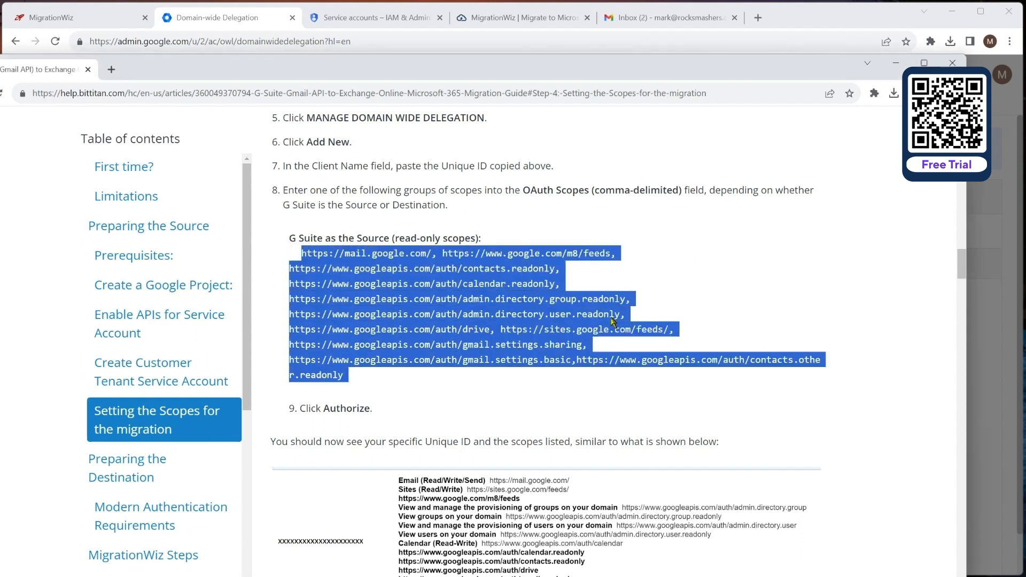
drag(680, 63, 0, 106)
click(458, 335)
key(ctrl+v)
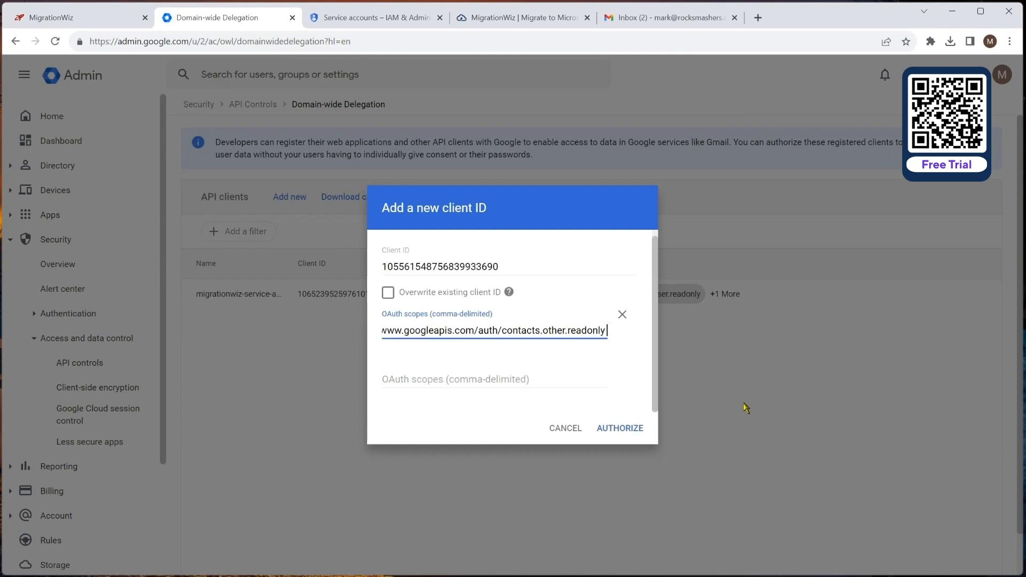
click(619, 428)
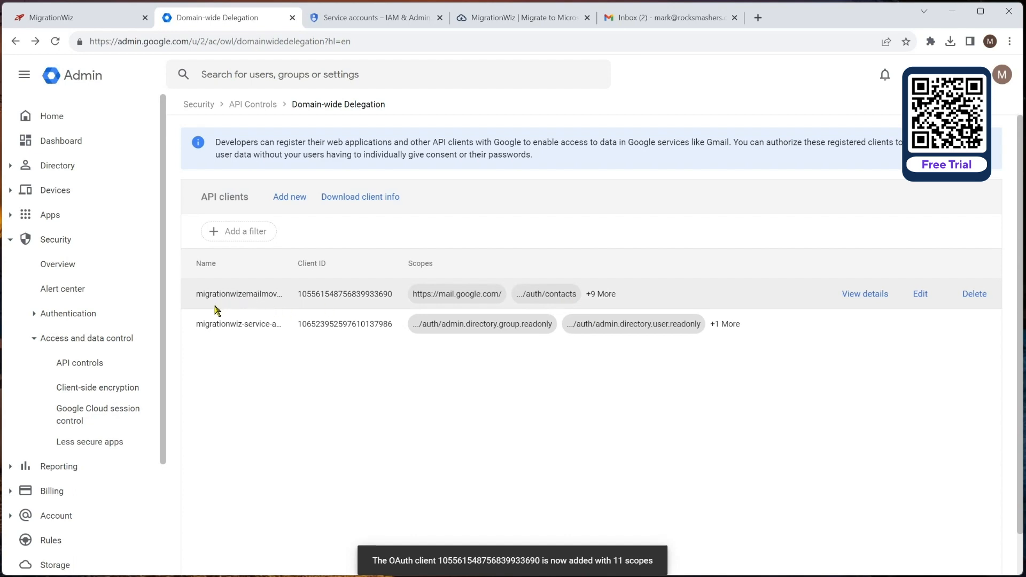
click(866, 298)
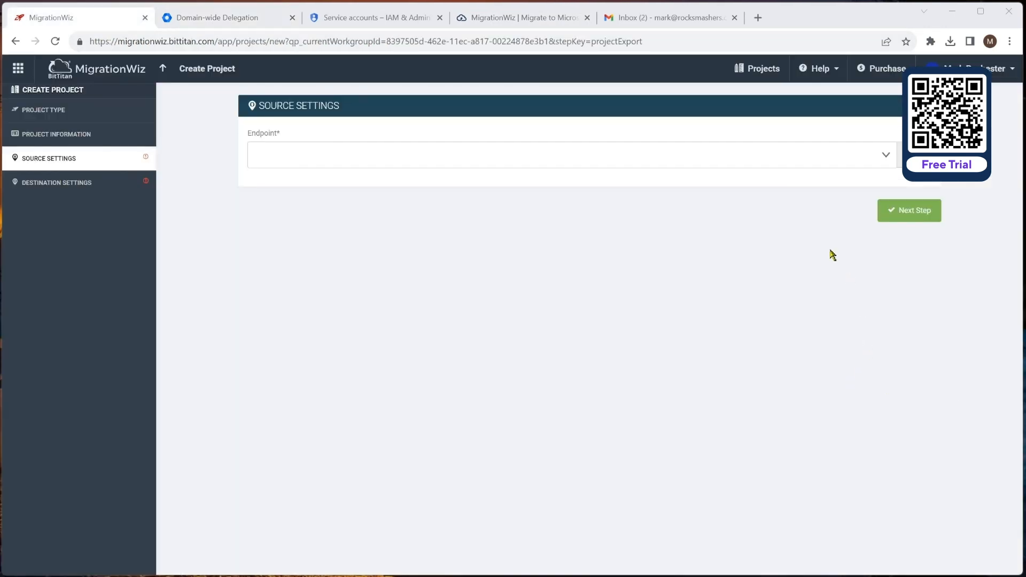
Step: Add the G Suite (Gmail API) source endpoint 'Rocksmashers Google Source' with the JSON key and admin e-mail
click(900, 156)
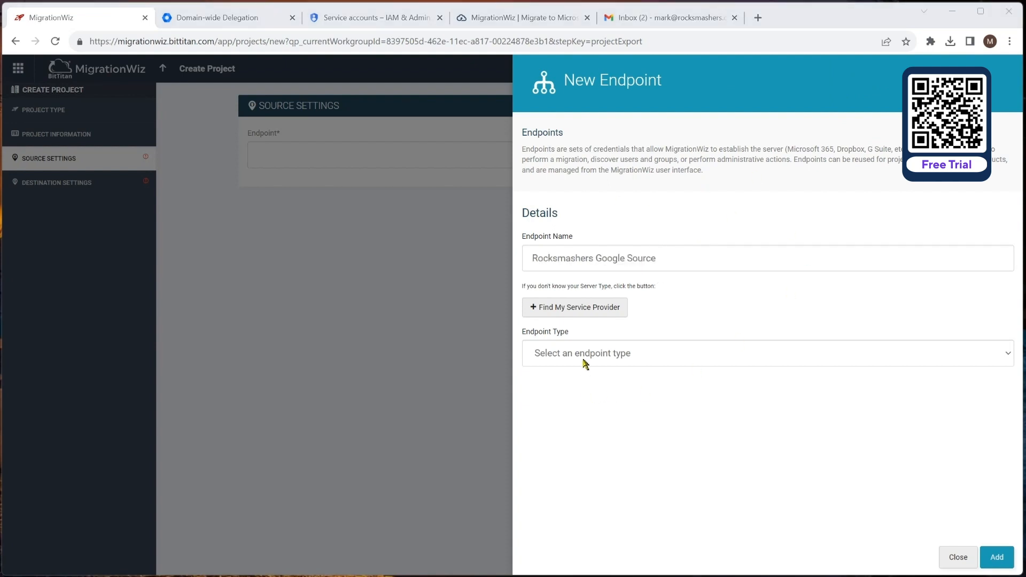
click(585, 364)
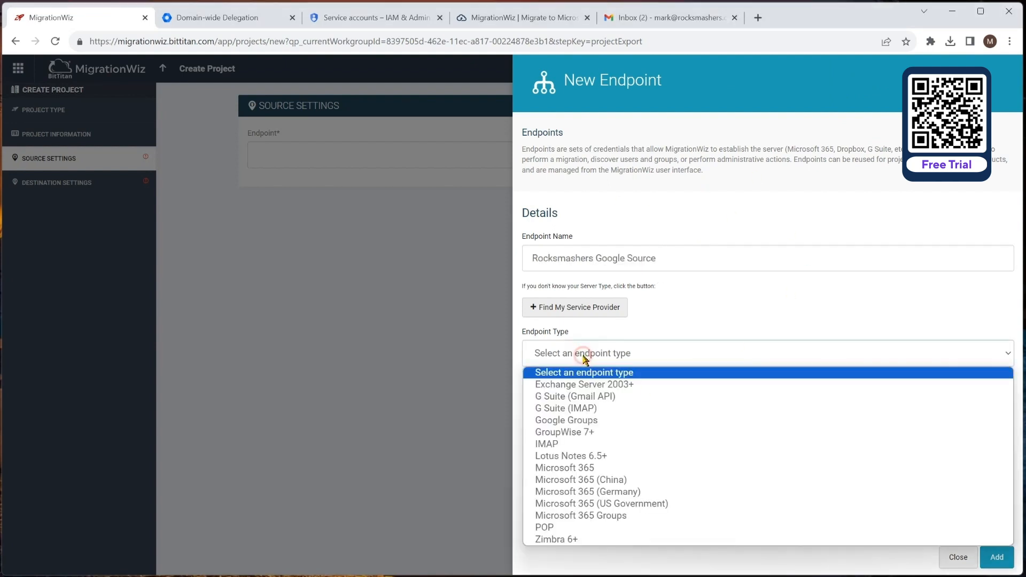
click(599, 396)
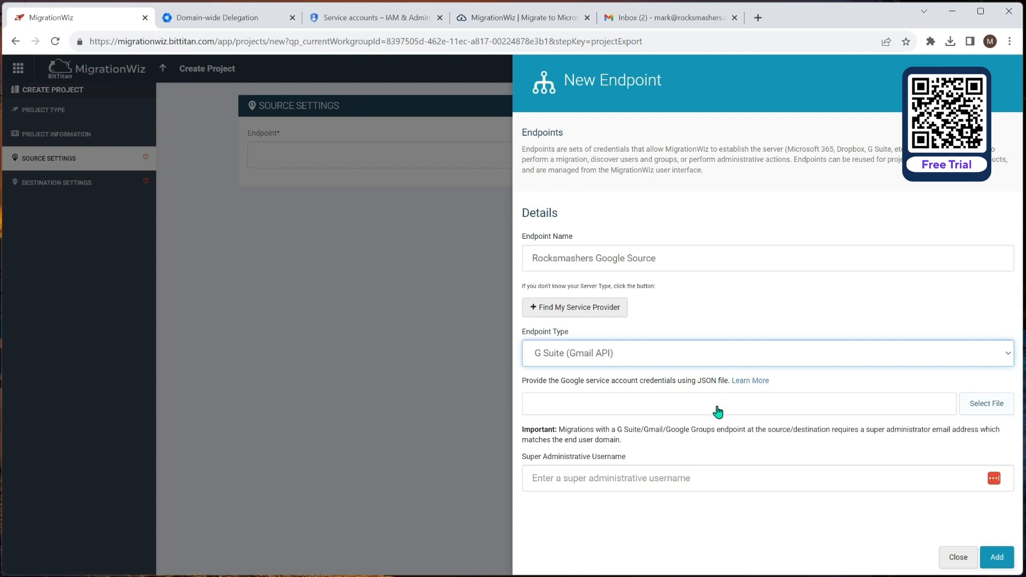
click(984, 408)
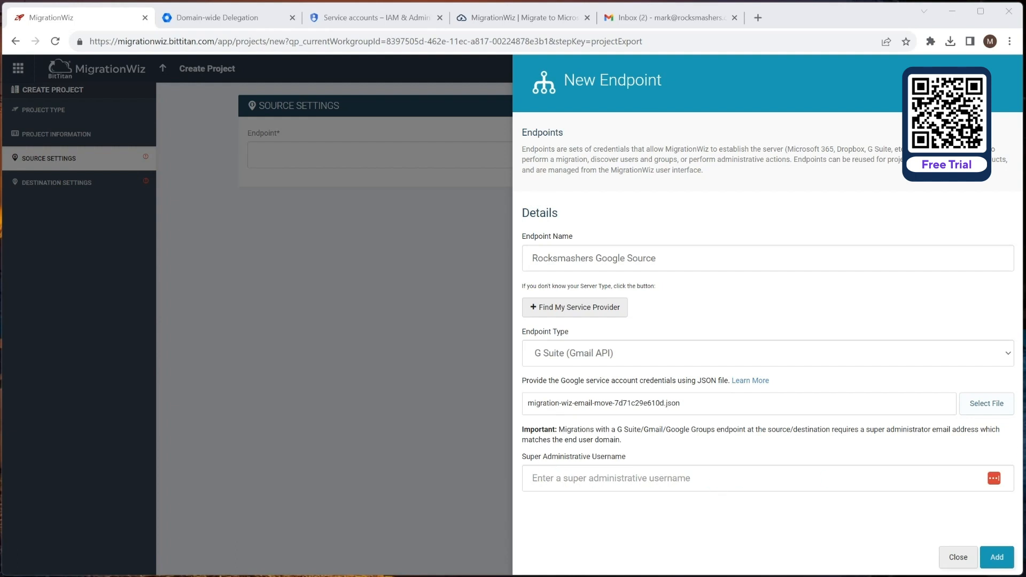
key(ctrl+v)
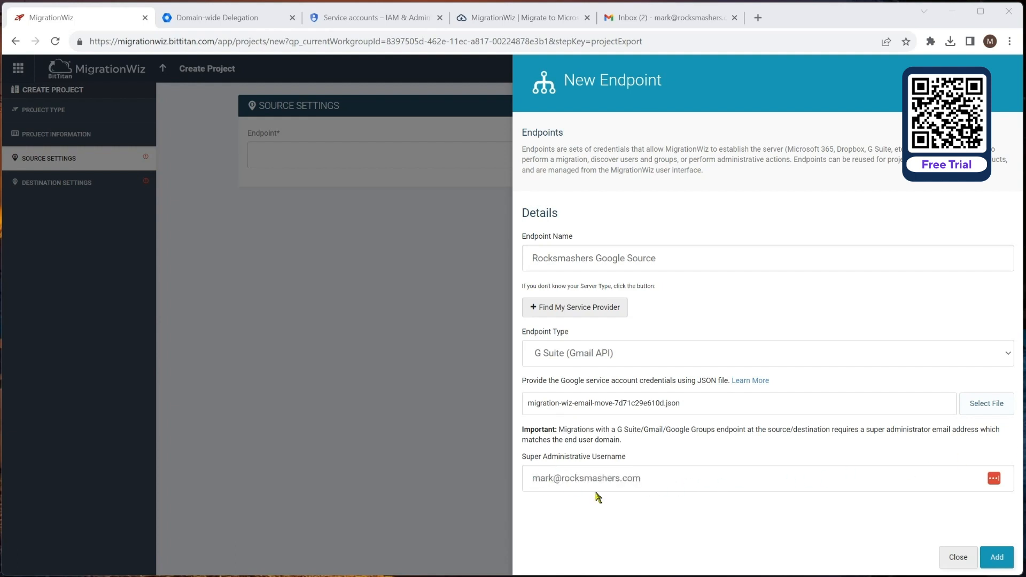
click(997, 558)
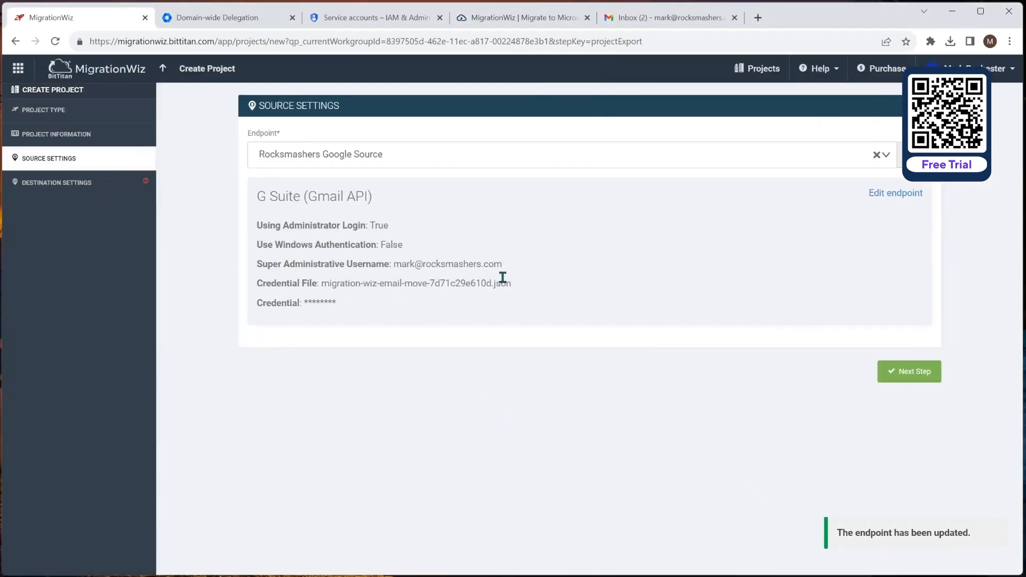
Step: Move to destination settings, then open Entra from the admin centers list and go to App registrations
click(916, 374)
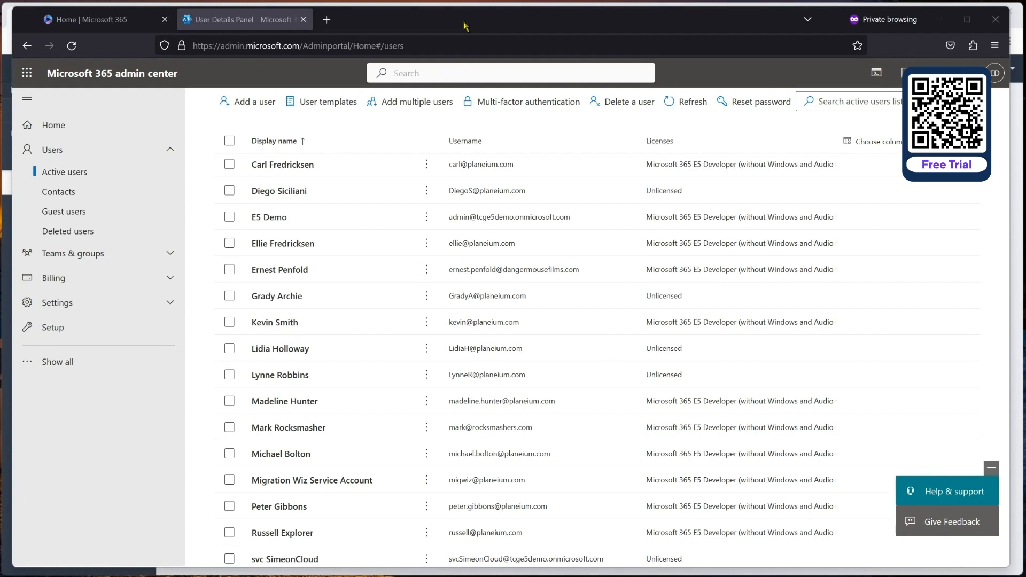
click(83, 362)
scroll(80, 422, down, 3)
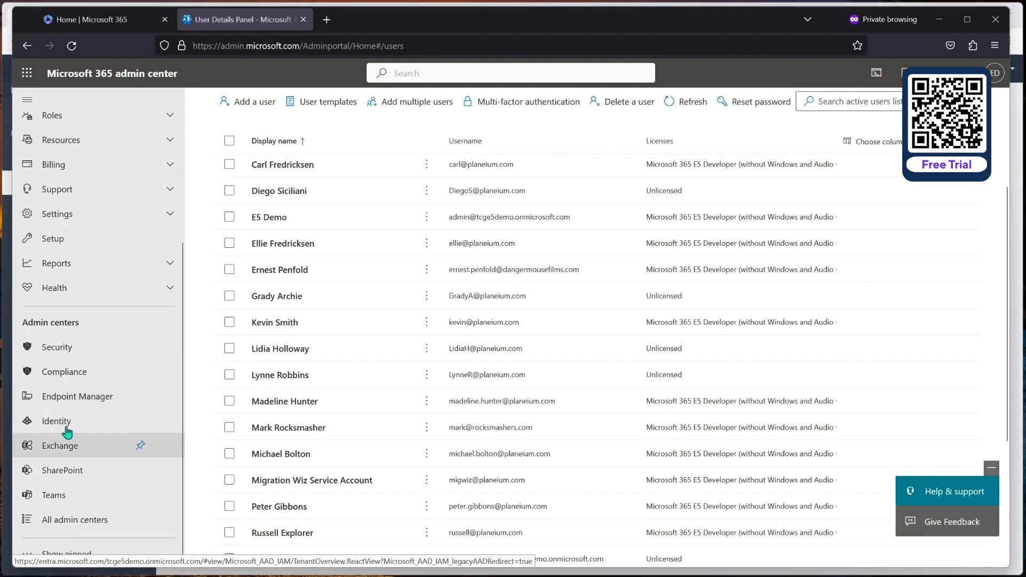
click(67, 422)
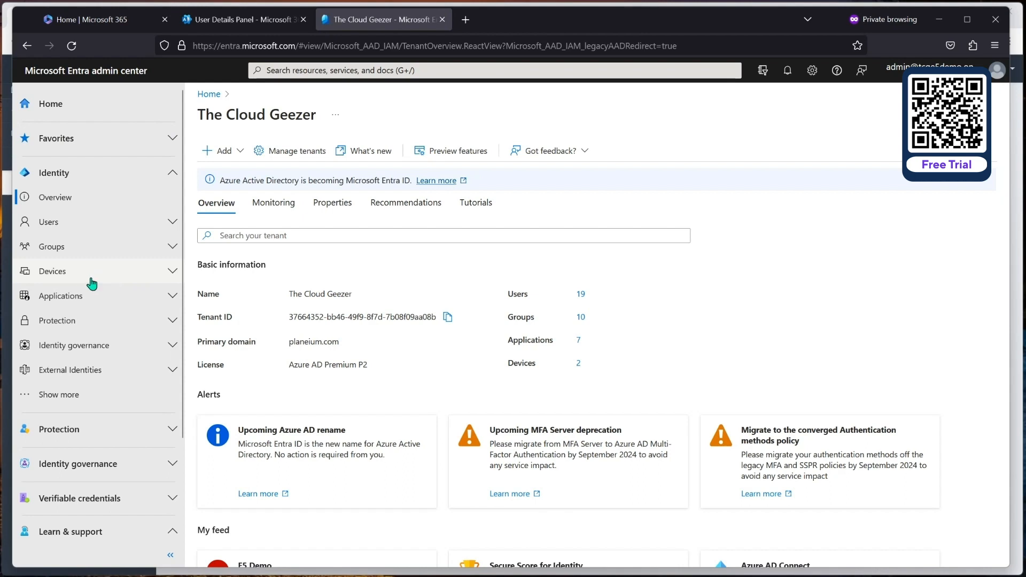
click(77, 299)
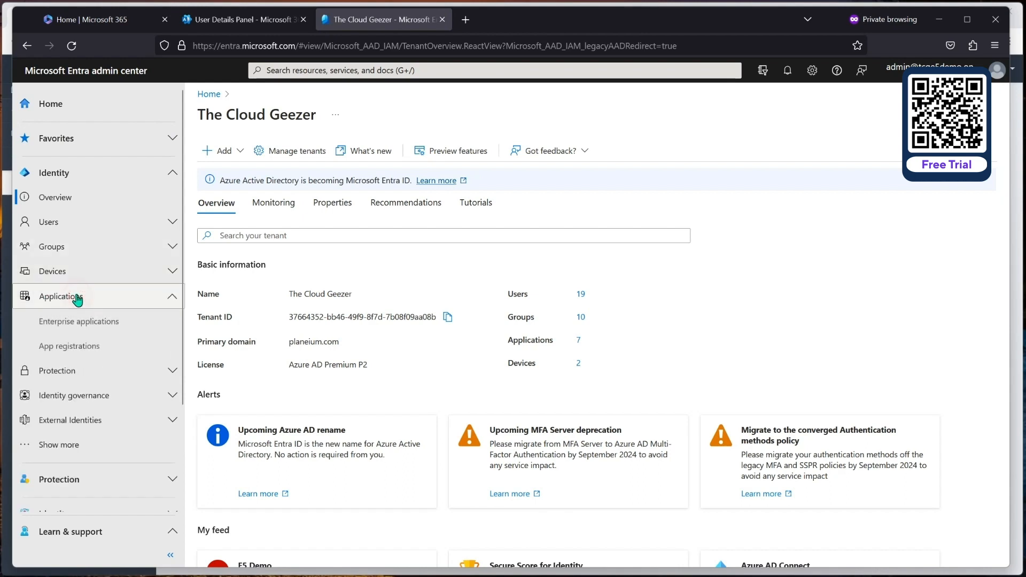
click(82, 352)
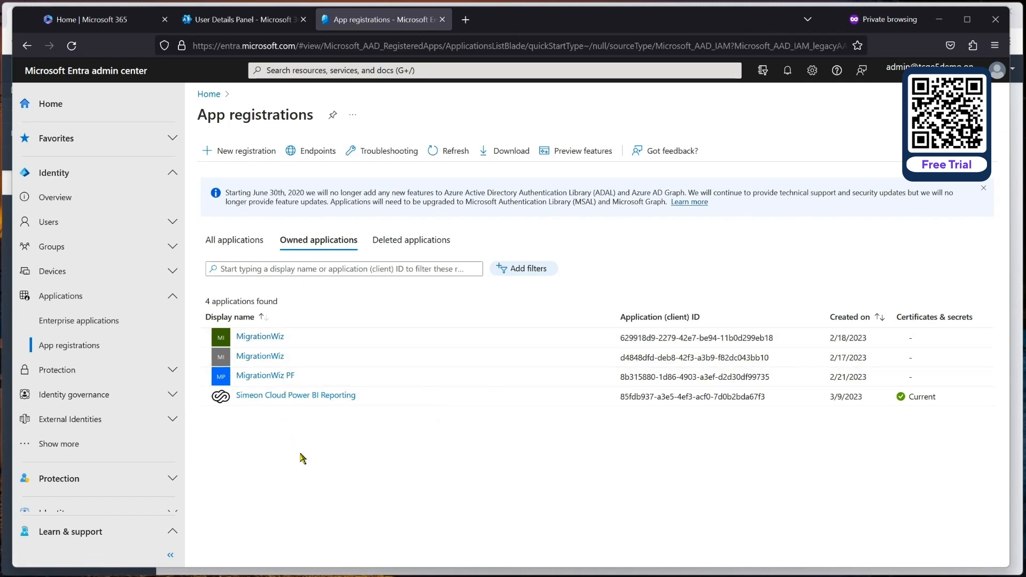
Step: Start a new multitenant app registration with public client redirect URI urn:ietf:wg:oauth:2.0:oob
click(235, 152)
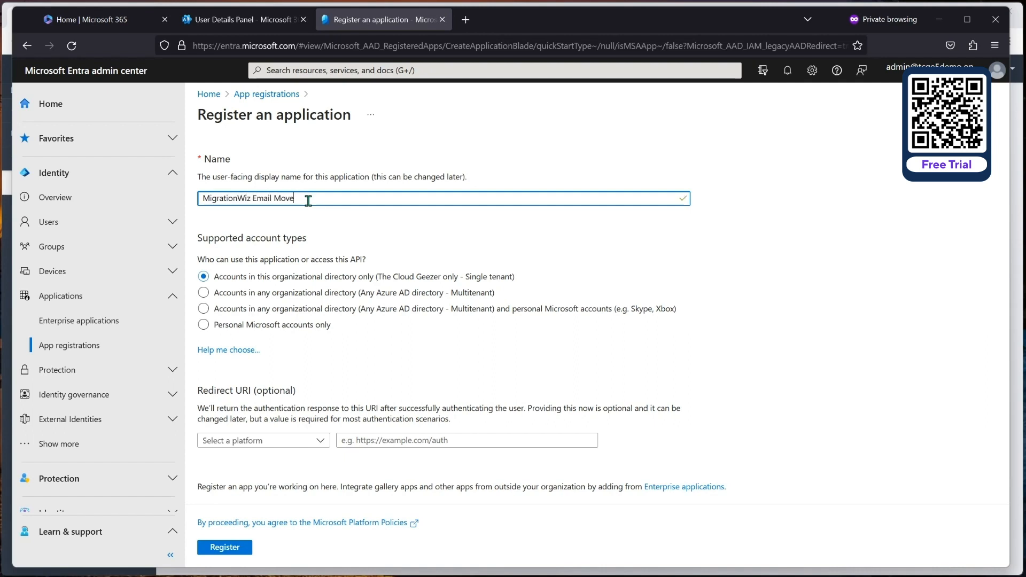
click(214, 297)
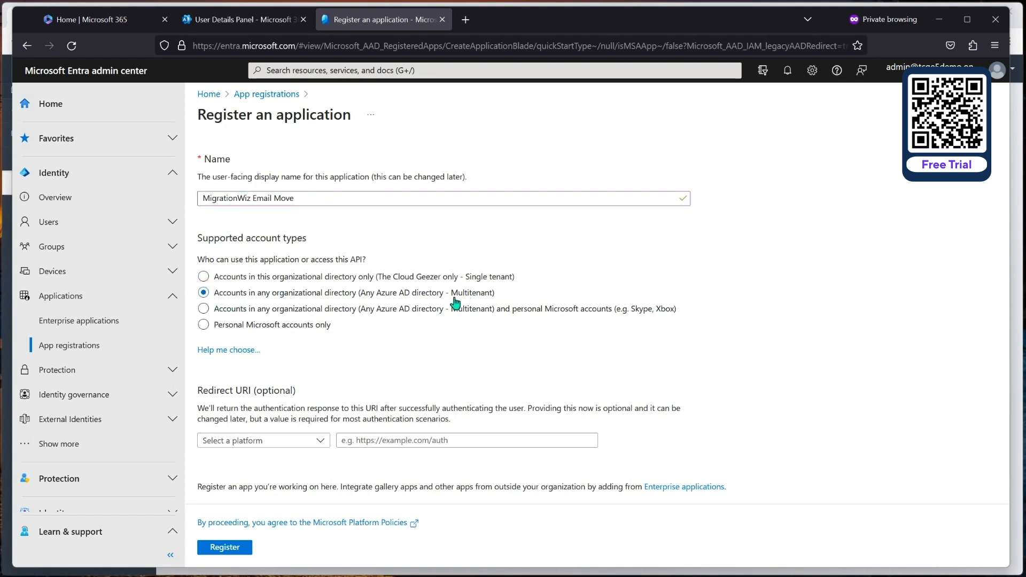
click(288, 441)
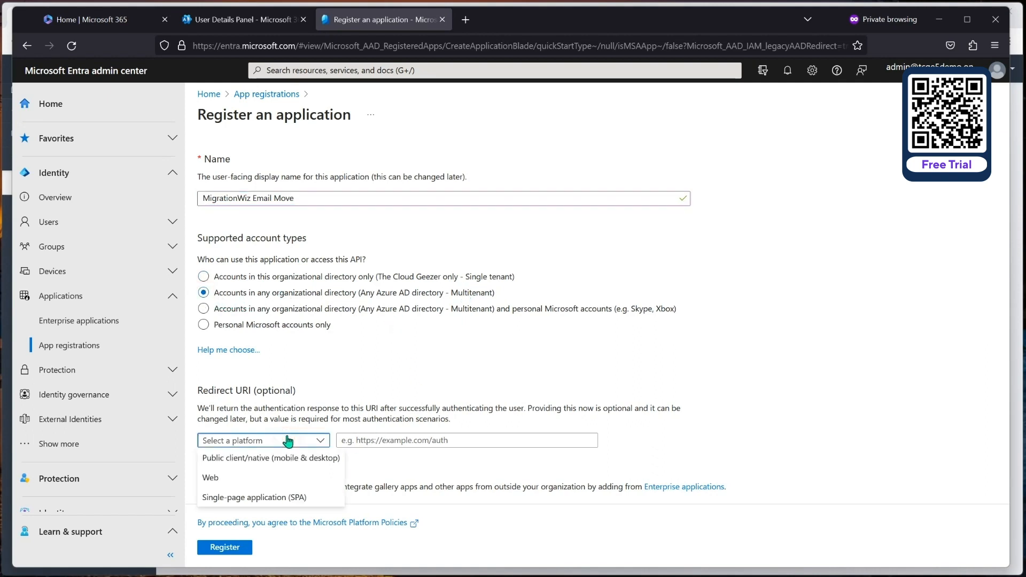
click(238, 458)
click(409, 439)
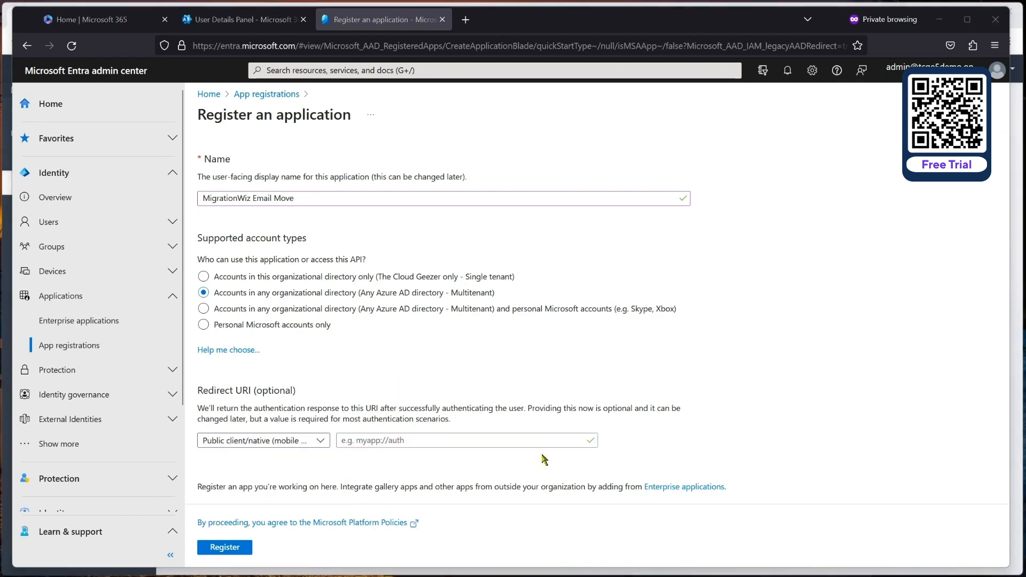
click(368, 441)
key(ctrl+v)
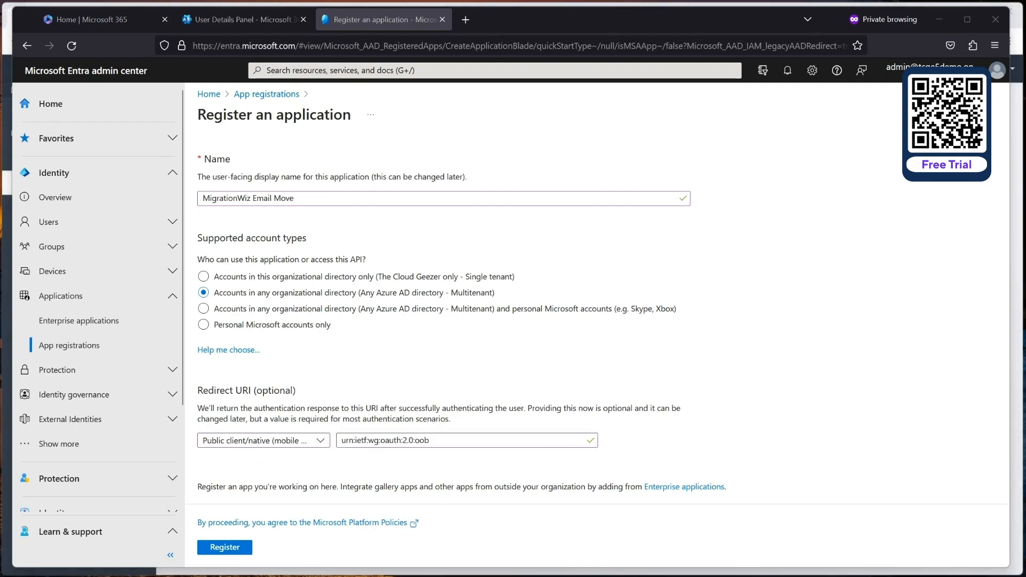
Step: Check the BitTitan migration guide, then register the MigrationWiz Email Move application
drag(0, 173, 572, 43)
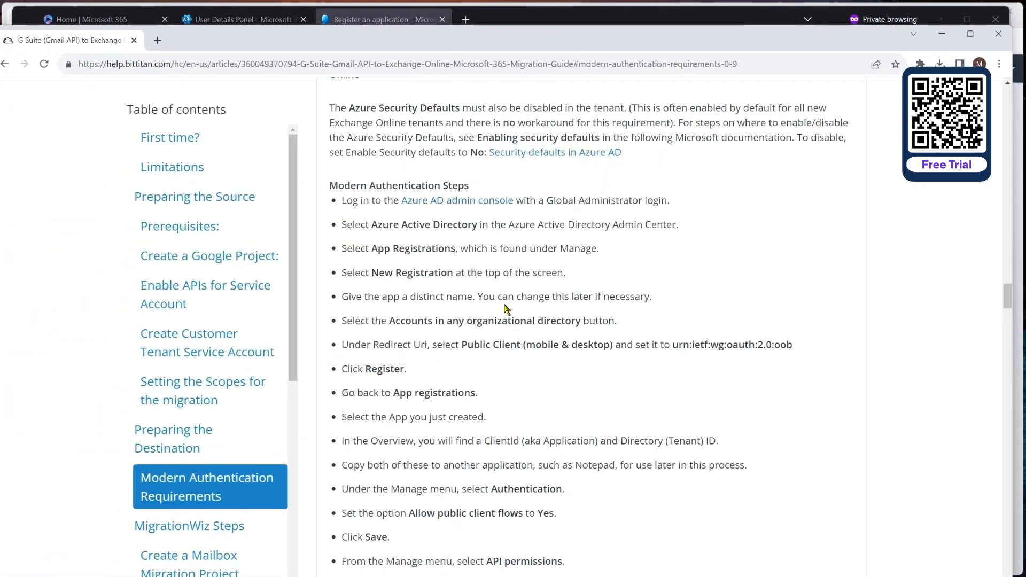
scroll(470, 230, down, 1)
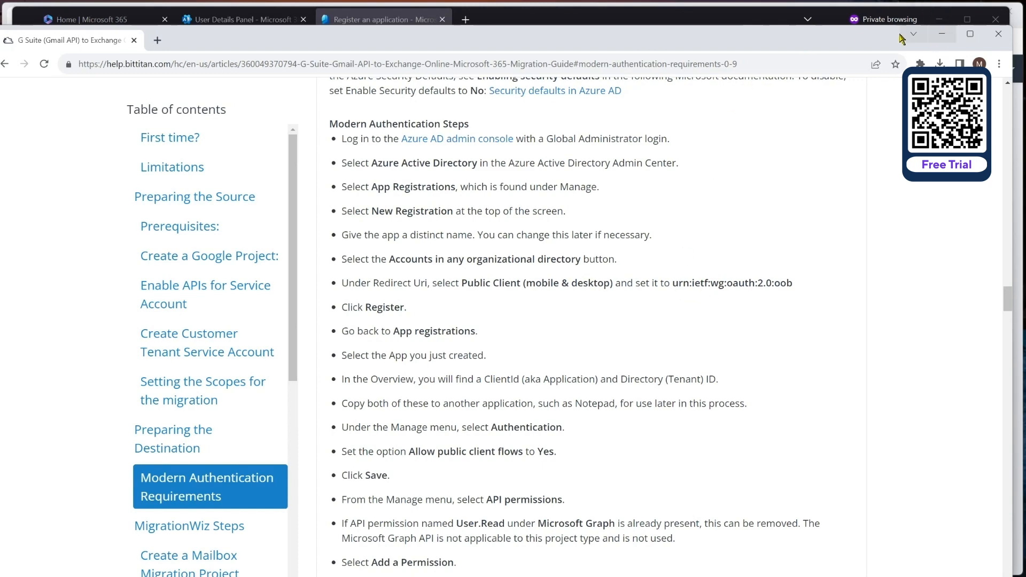
click(942, 34)
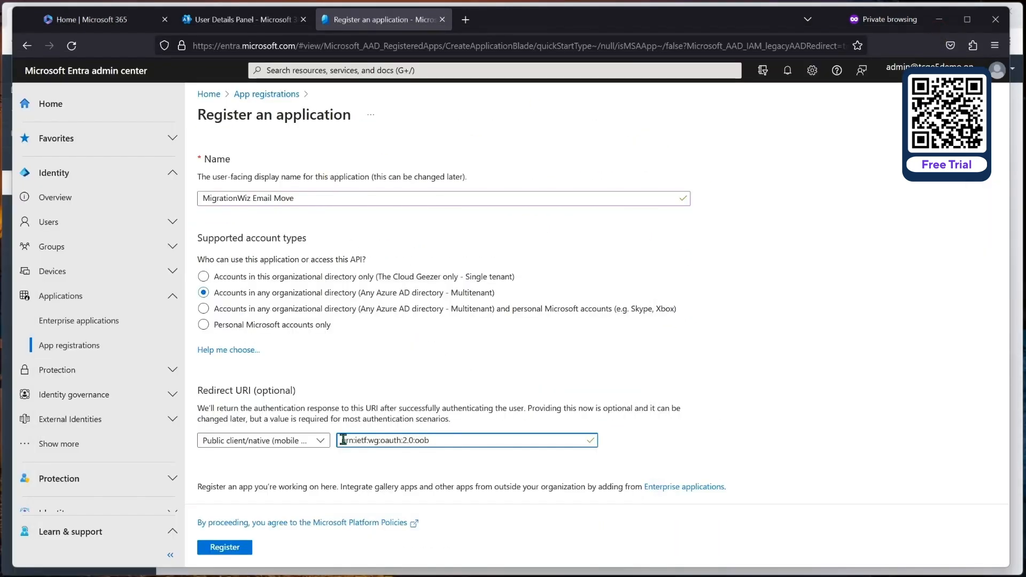
click(226, 549)
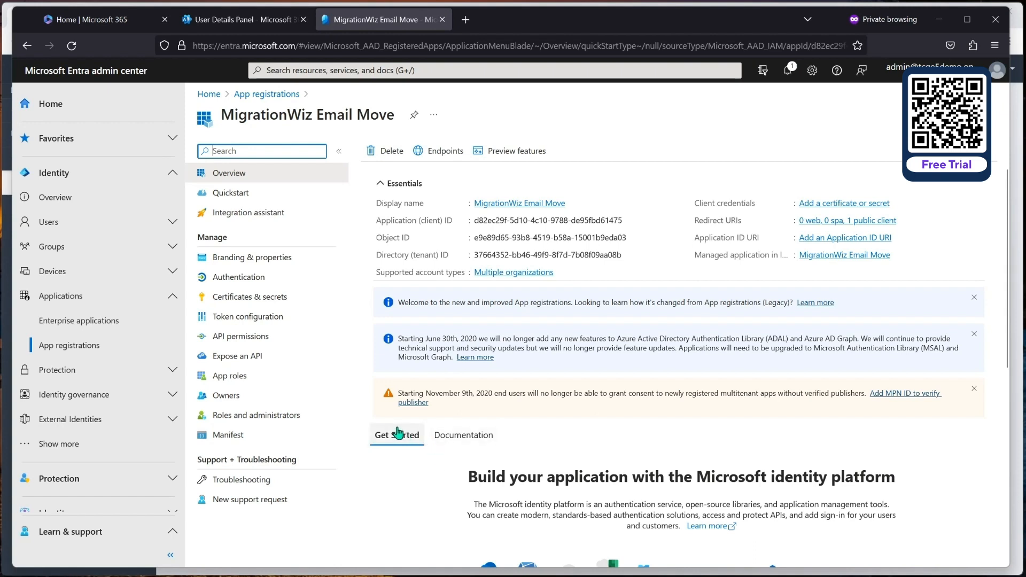
Step: Set Allow public client flows to Yes under Authentication and save the change
click(230, 280)
scroll(577, 396, down, 6)
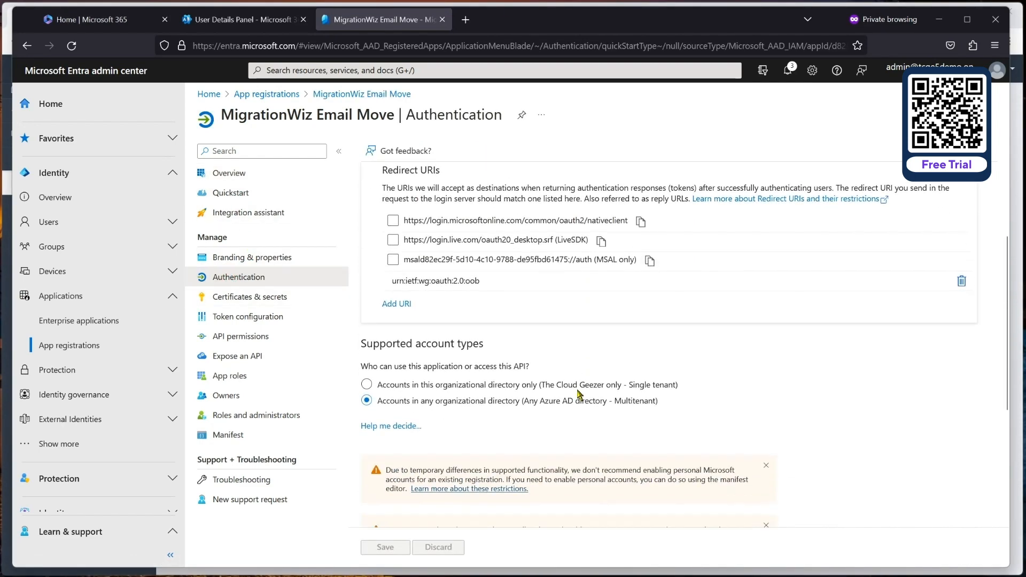
scroll(578, 394, down, 2)
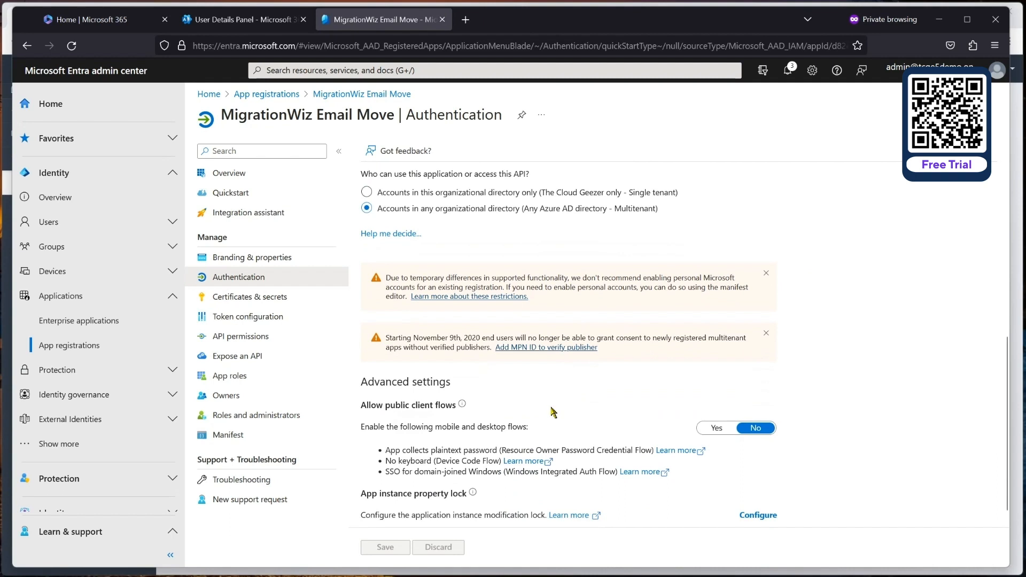
click(716, 428)
click(405, 542)
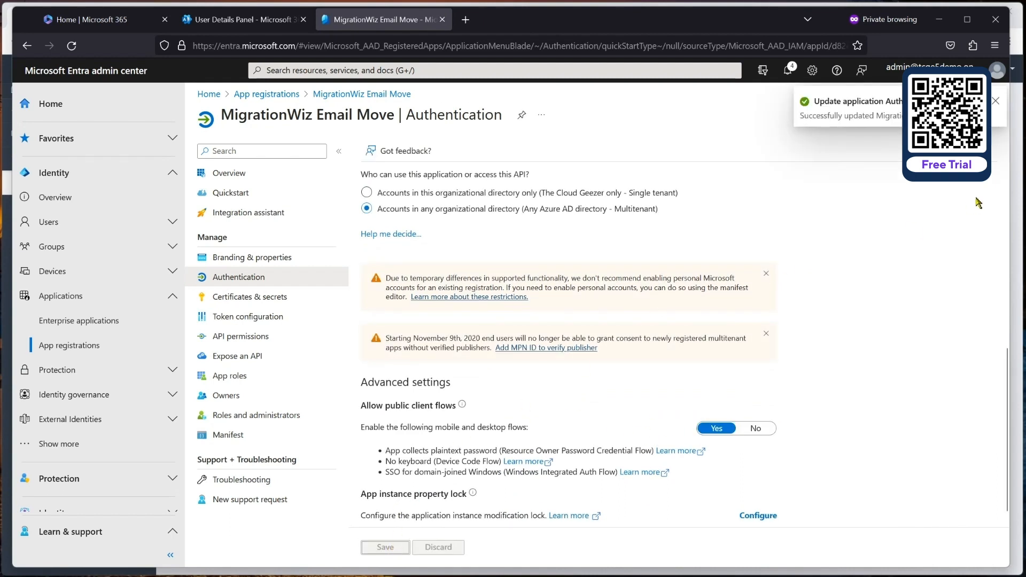
click(995, 101)
click(245, 177)
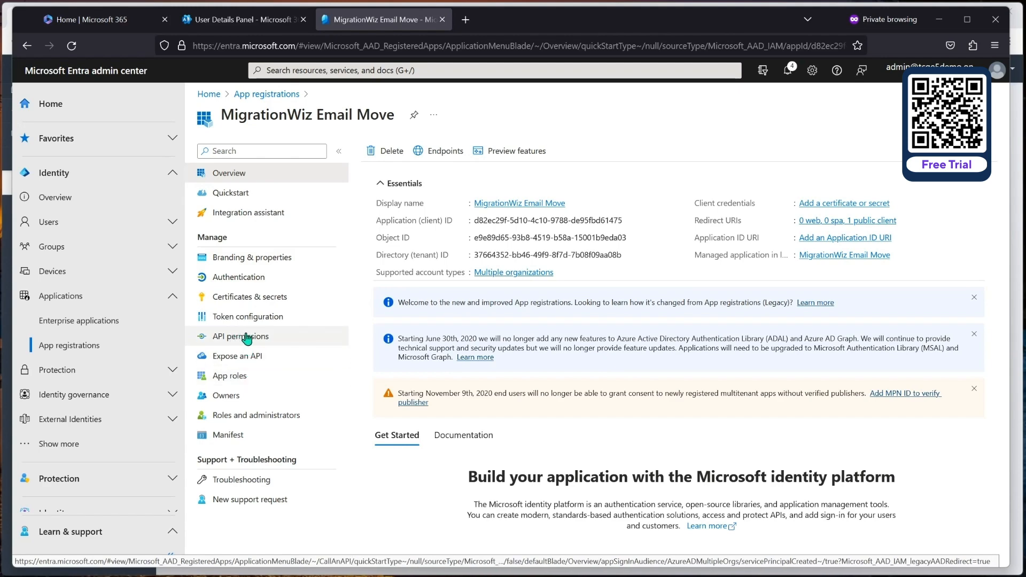
Step: Add the delegated Office 365 Exchange Online EWS.AccessAsUser.All permission to the app
click(244, 337)
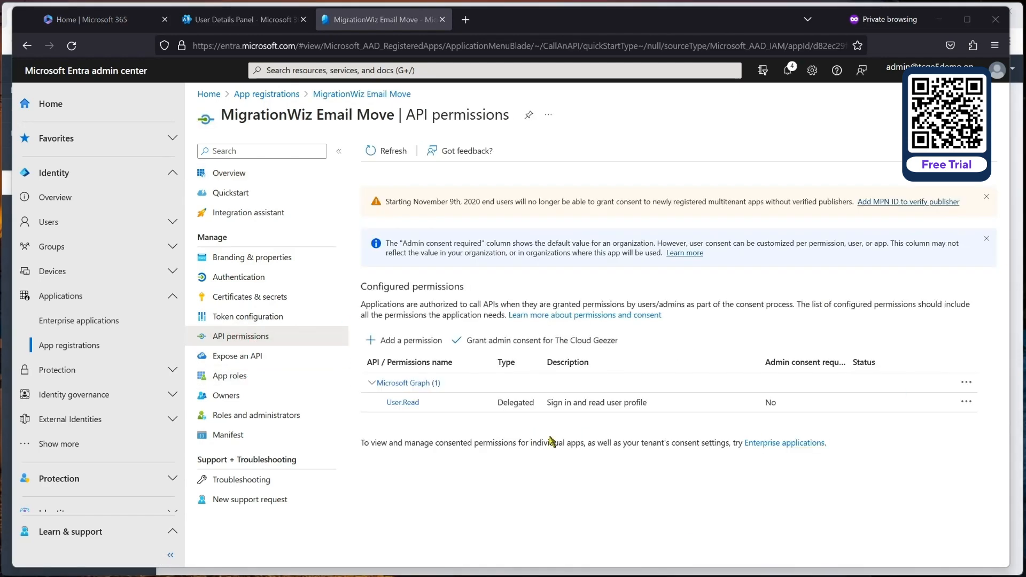
click(394, 343)
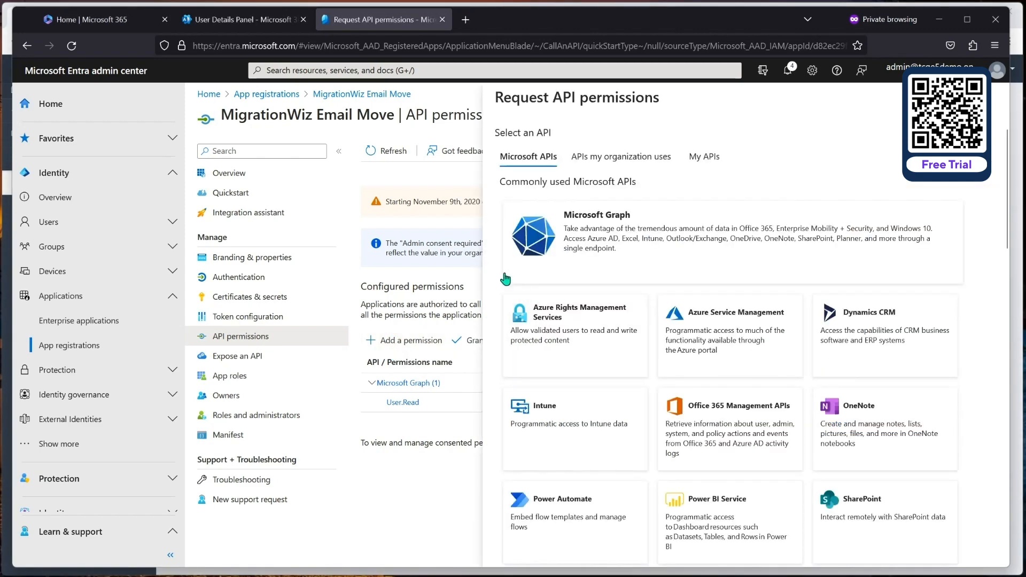
click(604, 159)
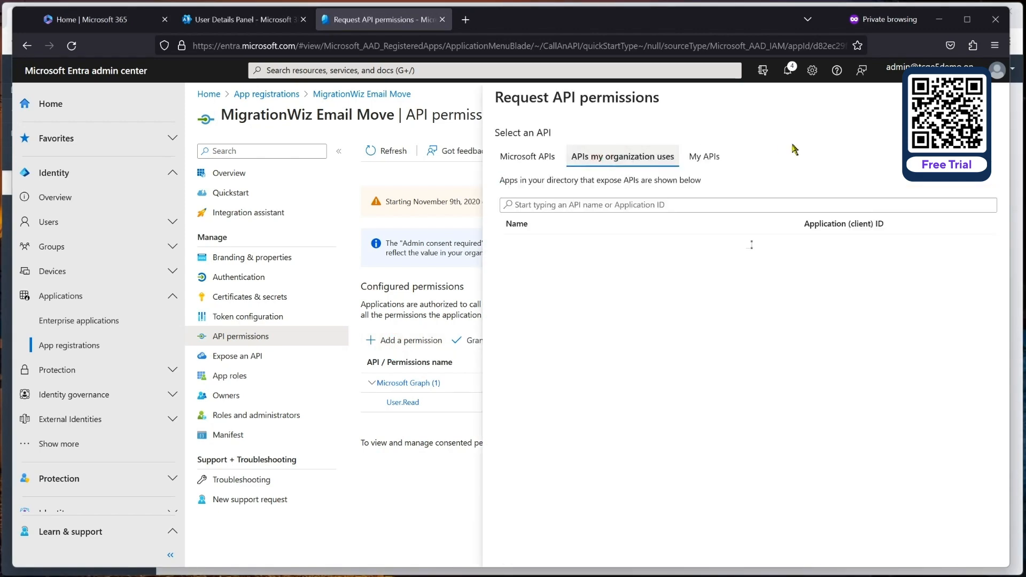
click(723, 207)
text(office)
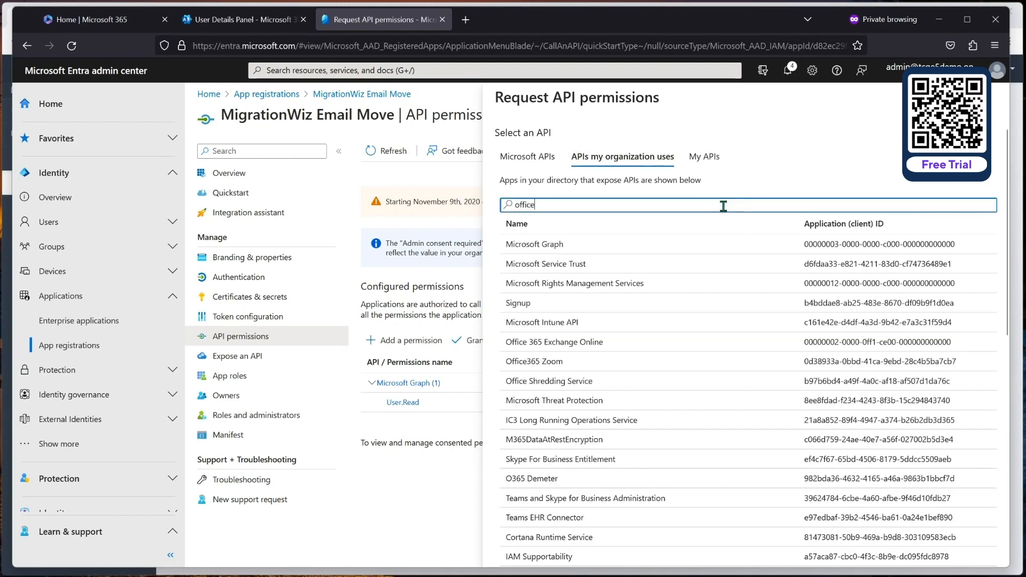
text( 365)
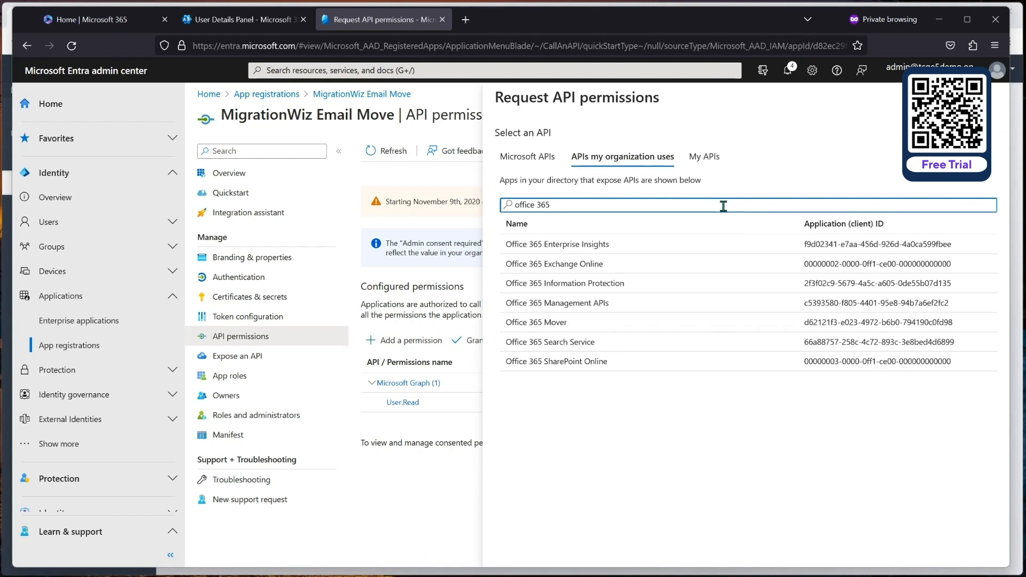
click(568, 268)
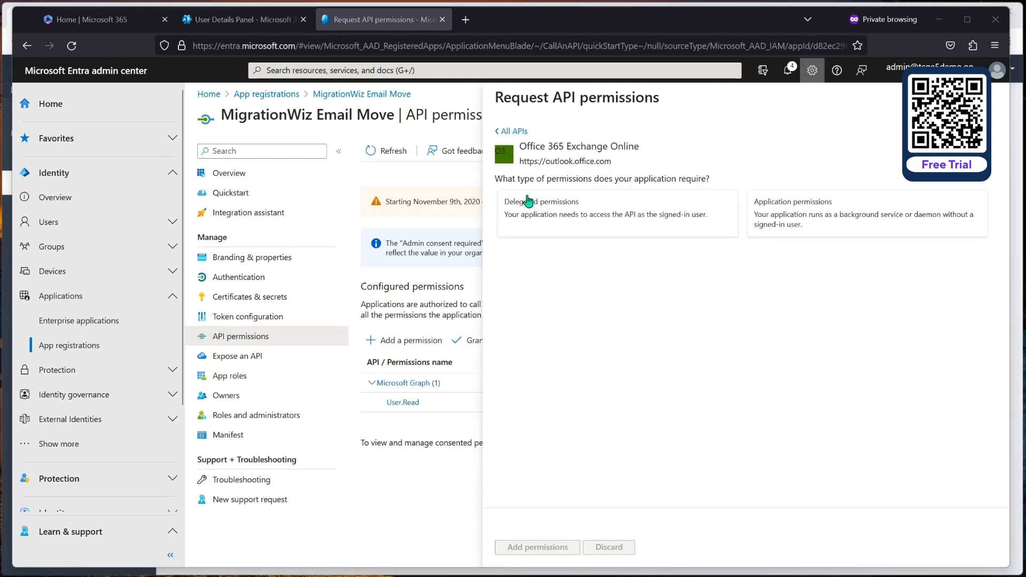
click(602, 219)
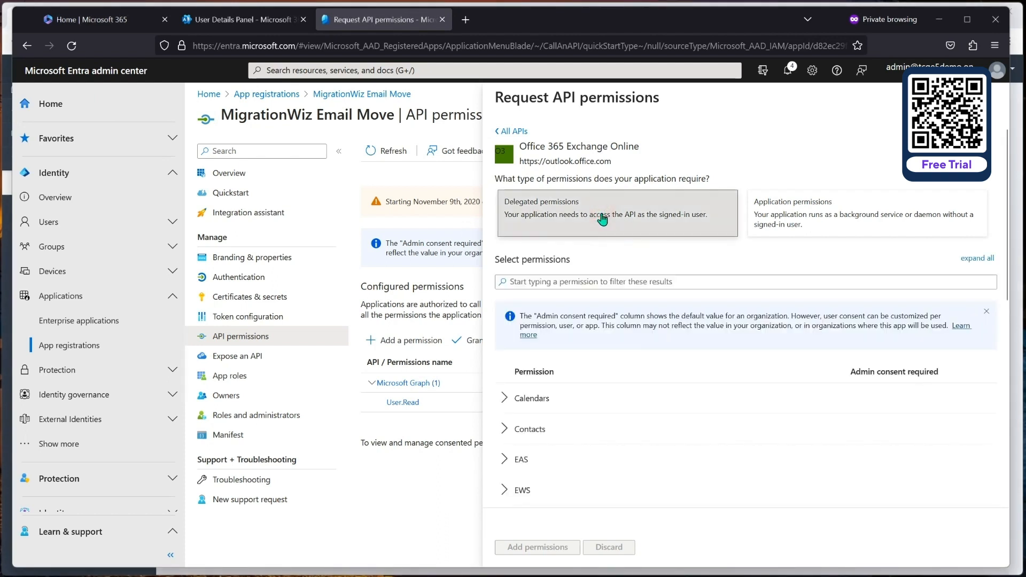
scroll(540, 396, down, 4)
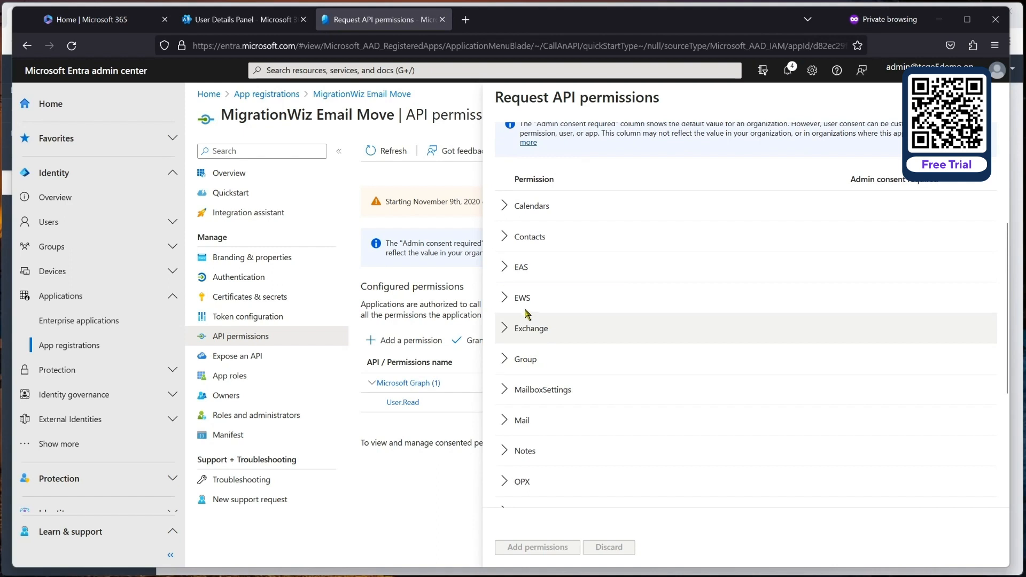
click(505, 298)
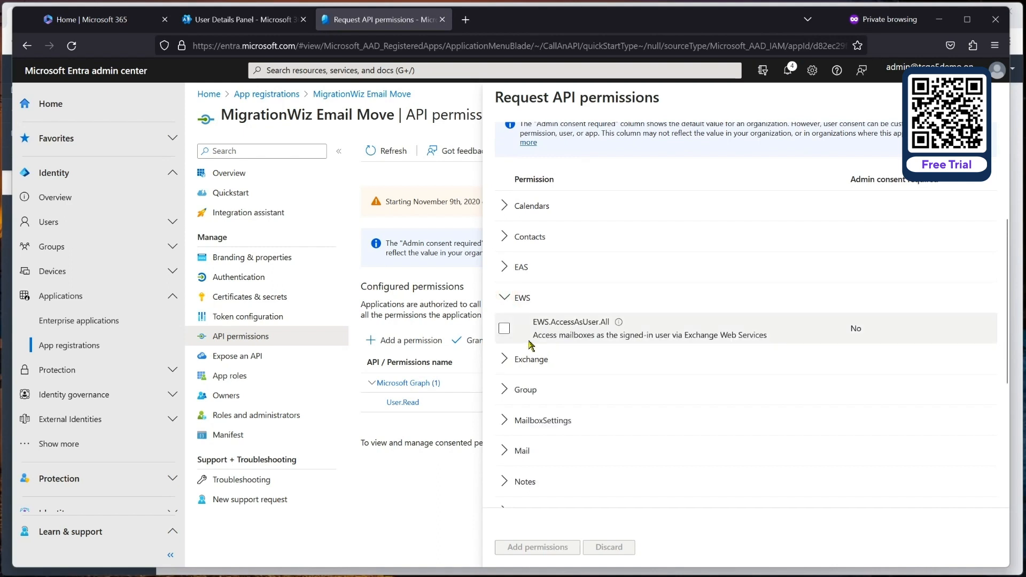
click(504, 328)
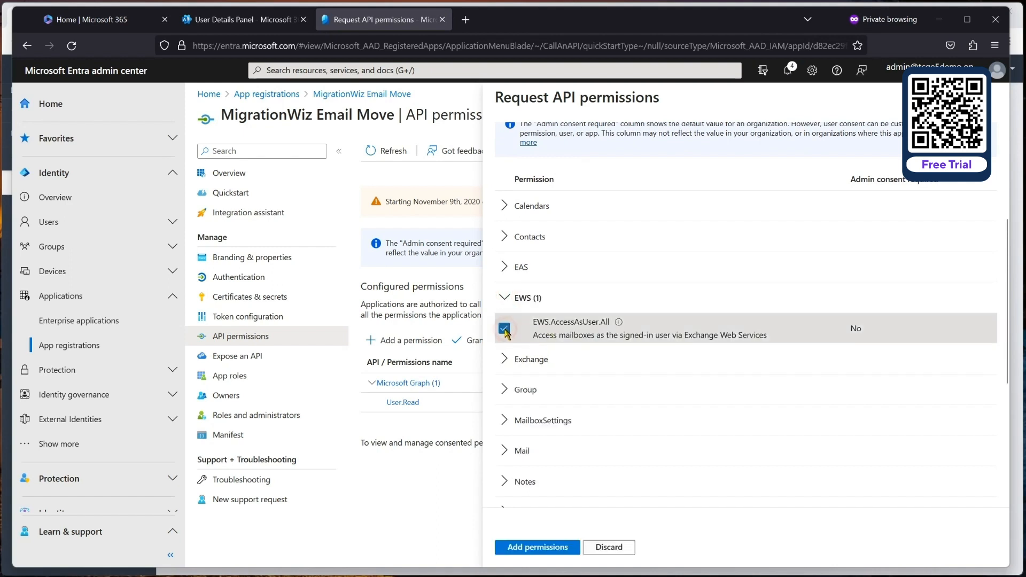
click(521, 548)
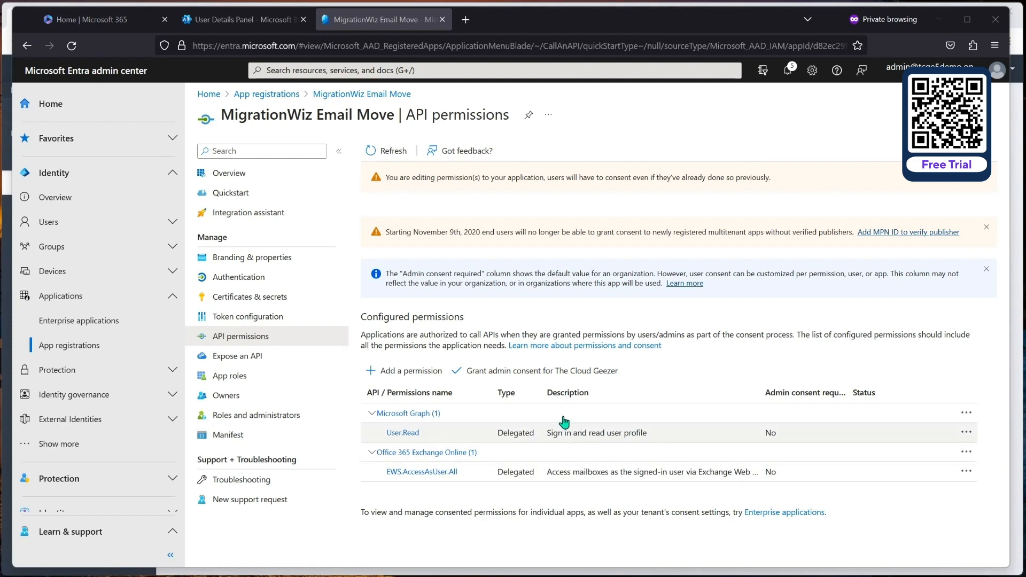
Step: Grant and confirm admin consent for The Cloud Geezer tenant
click(504, 372)
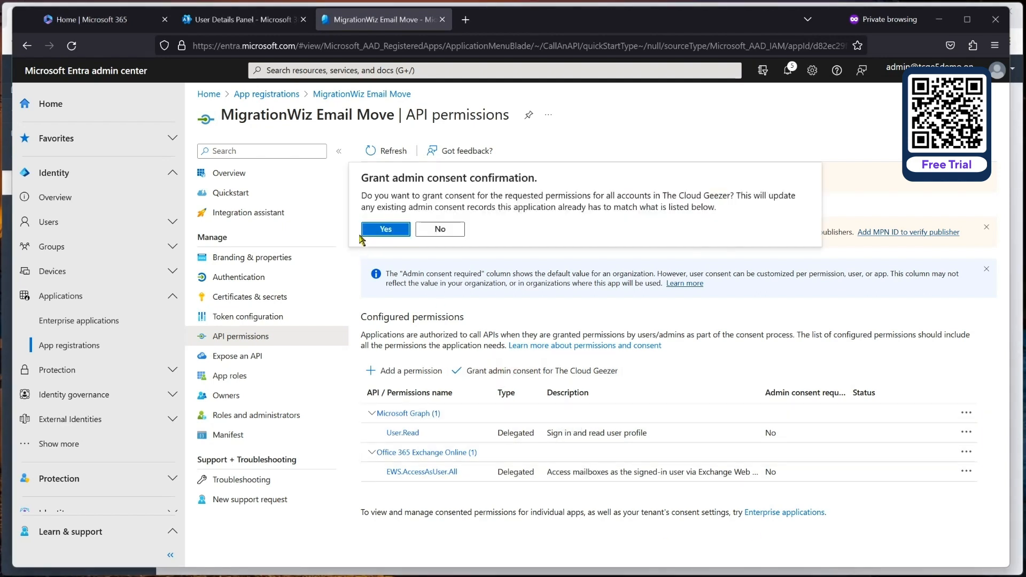
click(374, 230)
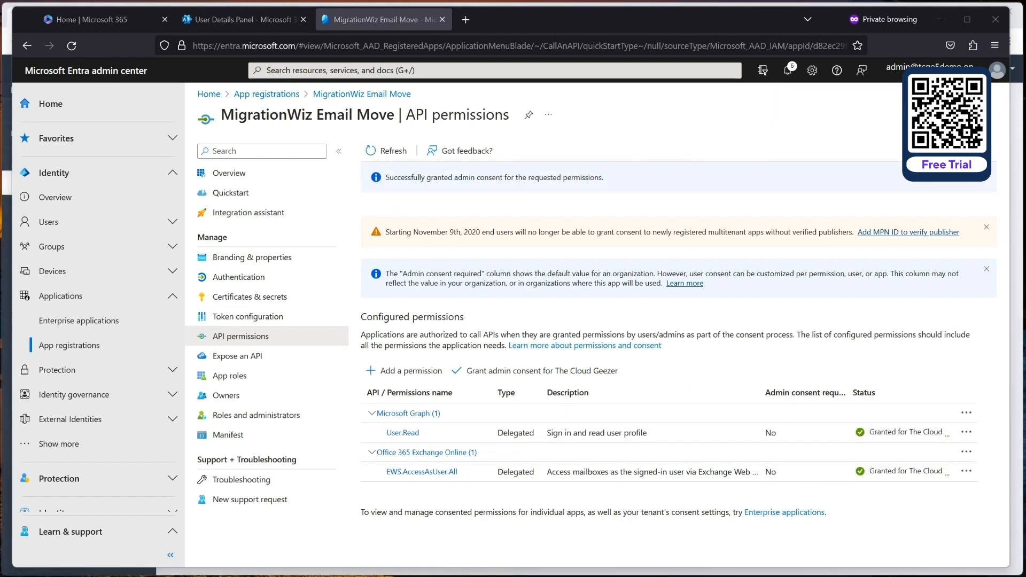
click(230, 177)
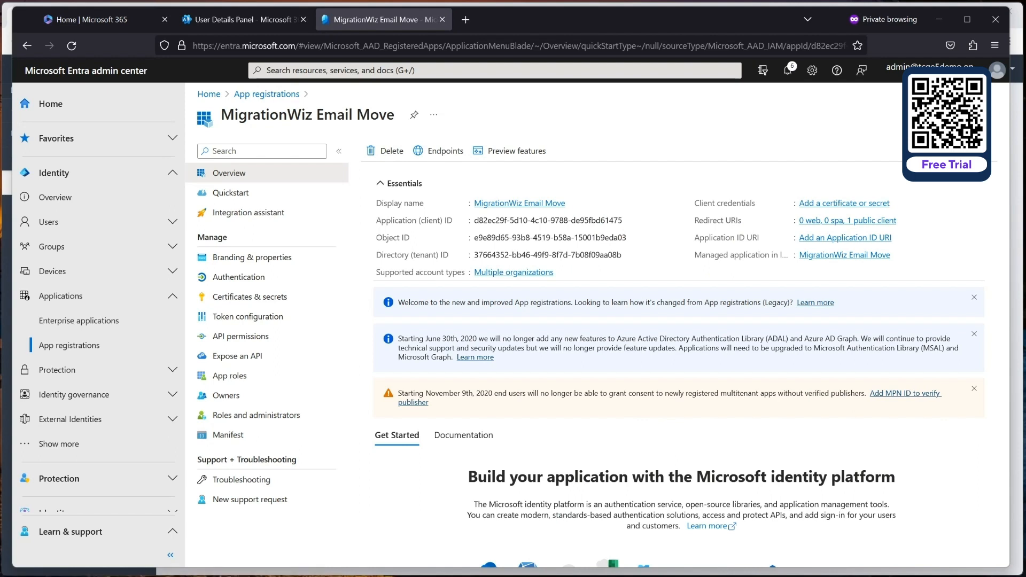
Step: Paste the ModernAuthClientIdImport= and ModernAuthTenantIdImport= lines into a blank Notepad note
key(alt+Tab)
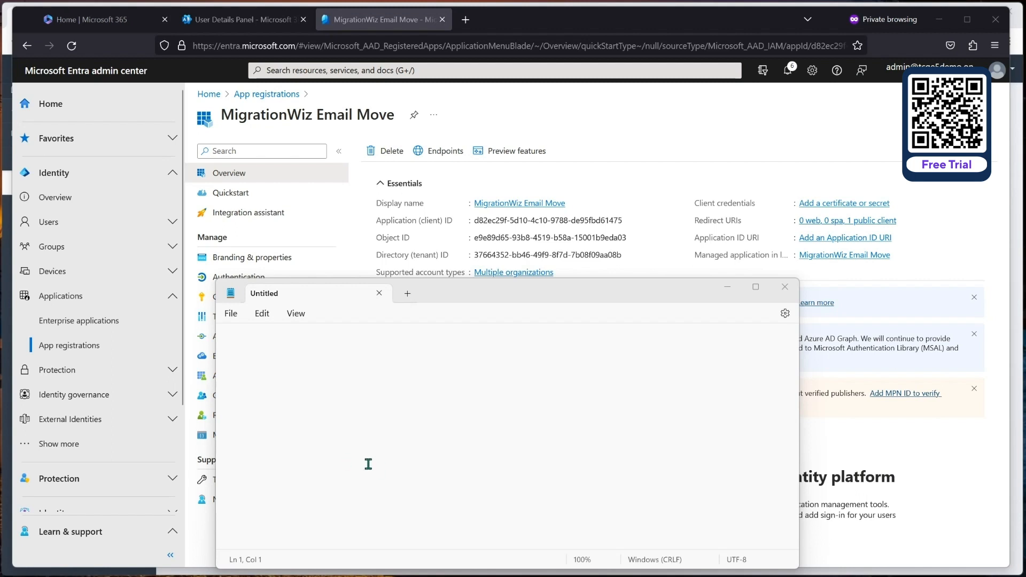
click(294, 401)
text(ModernAuthClientIdImport=)
key(Return)
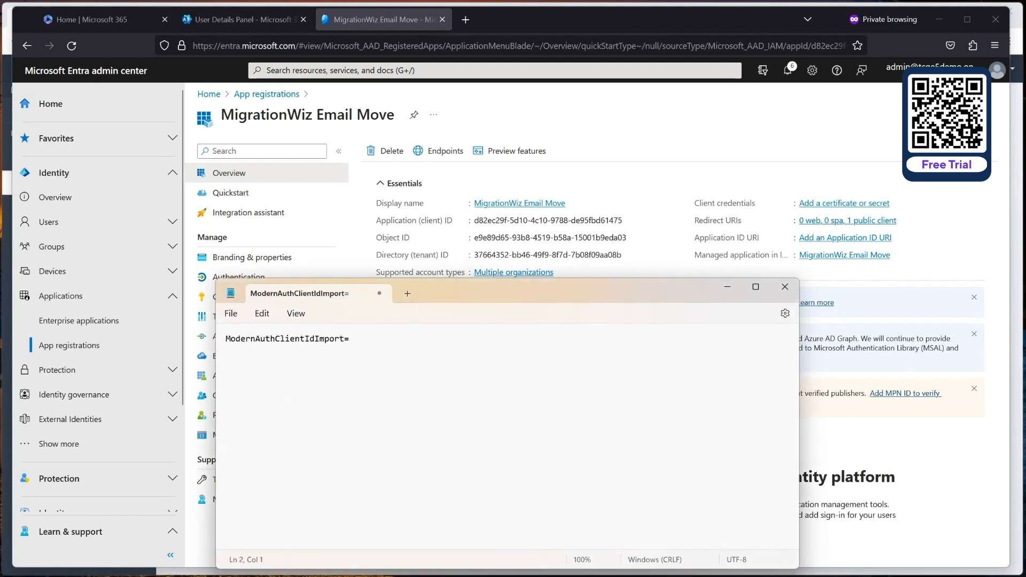
key(alt+Tab)
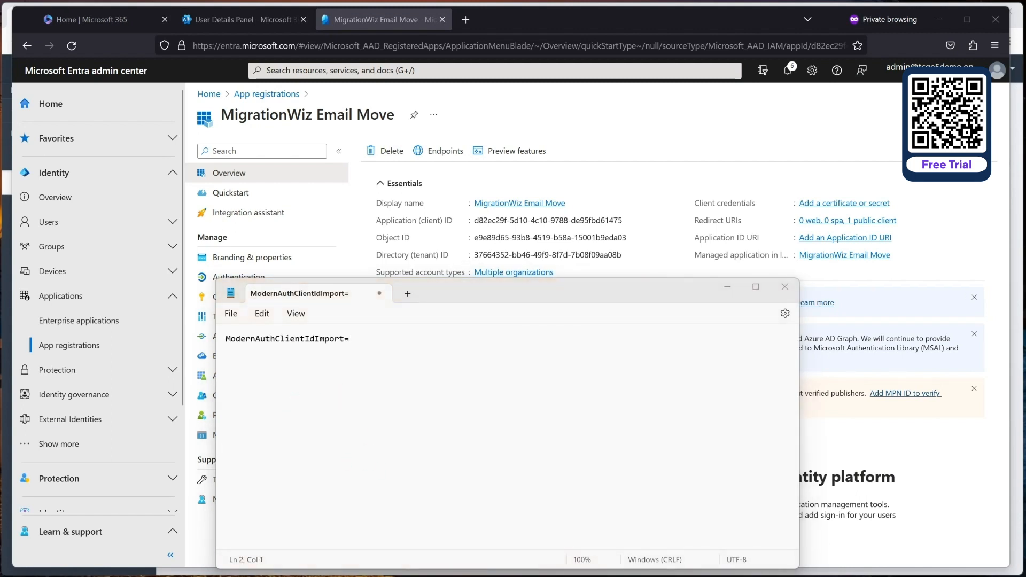
click(334, 371)
text(ModernAuthTenantIdImport=)
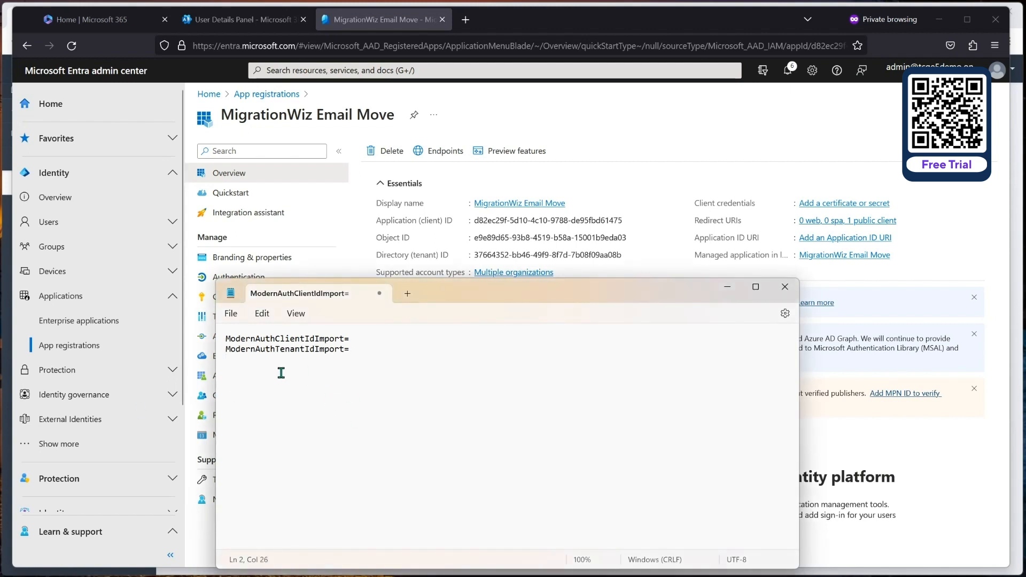
Step: Copy the app's client ID and directory tenant ID from Entra and paste each after its '='
click(370, 339)
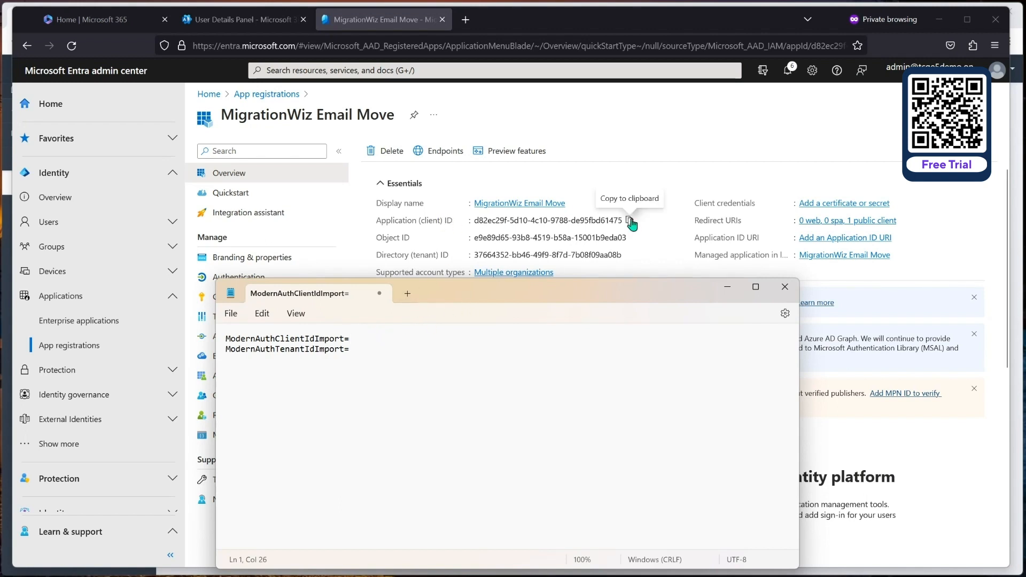
click(630, 221)
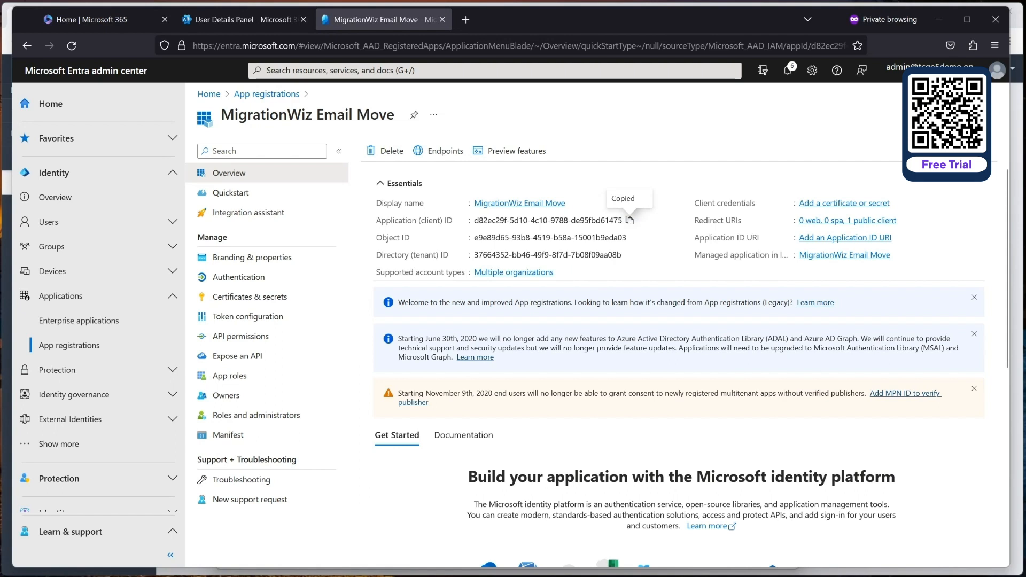
key(alt+Tab)
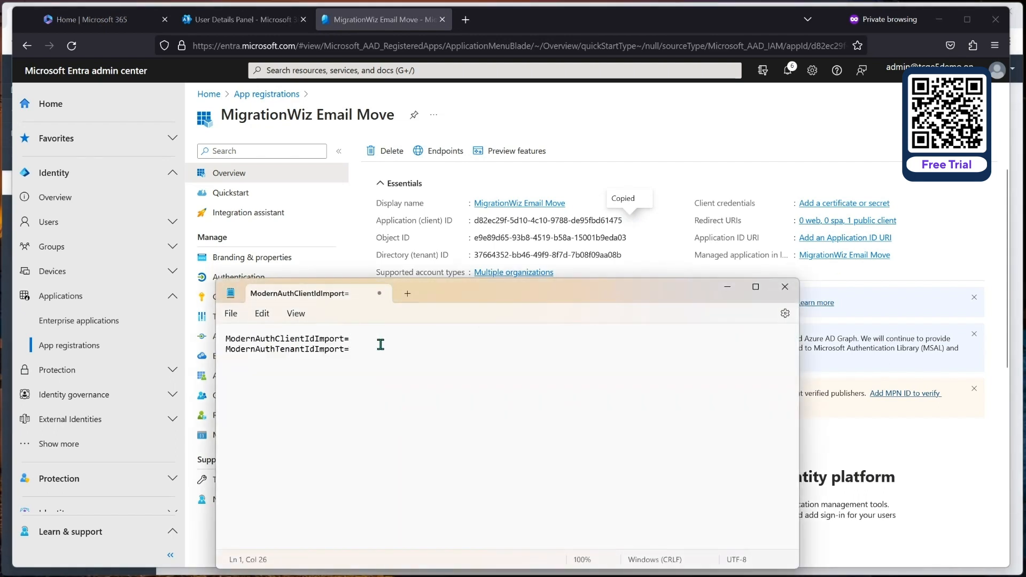
key(ctrl+v)
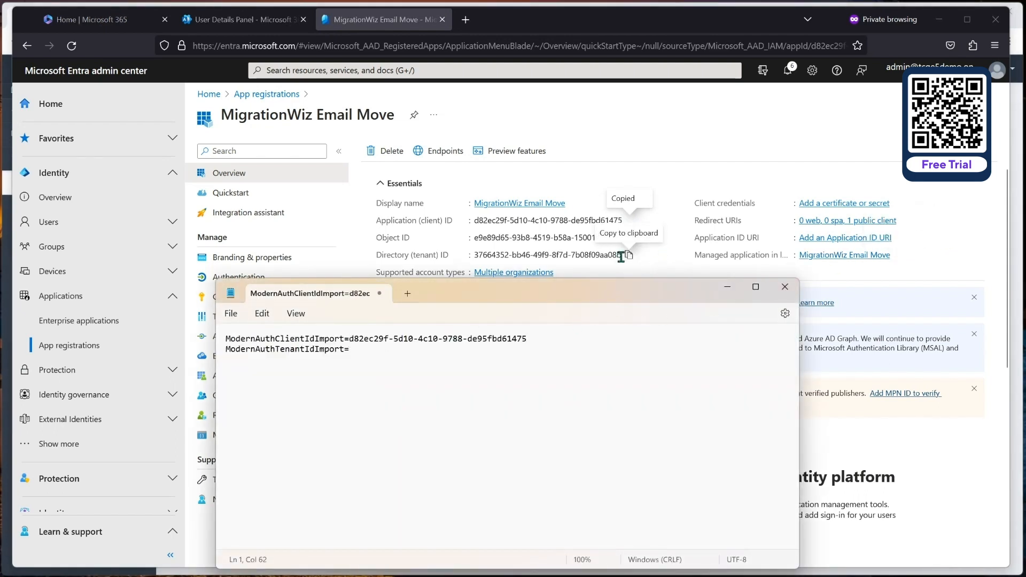
click(629, 256)
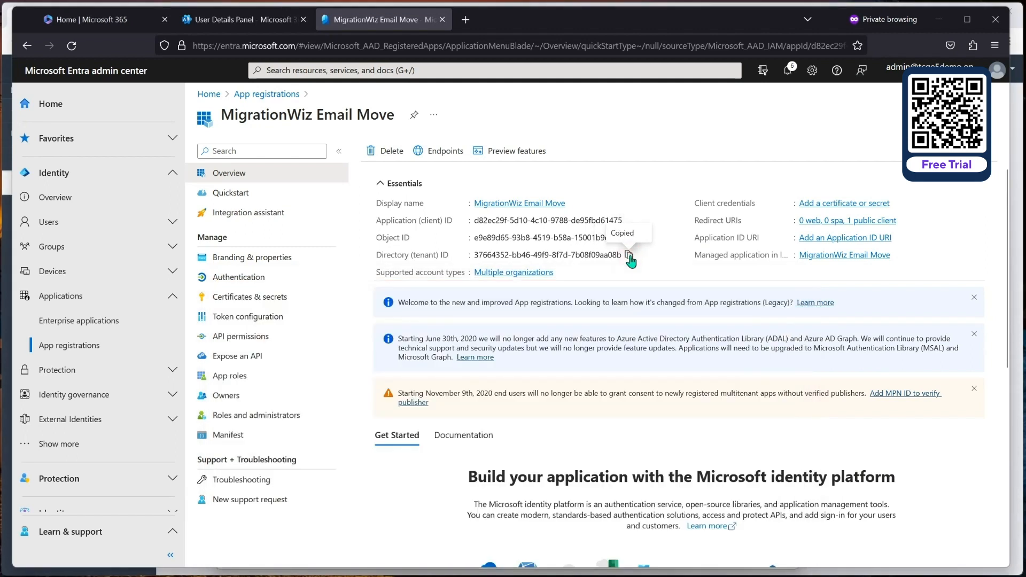
key(alt+Tab)
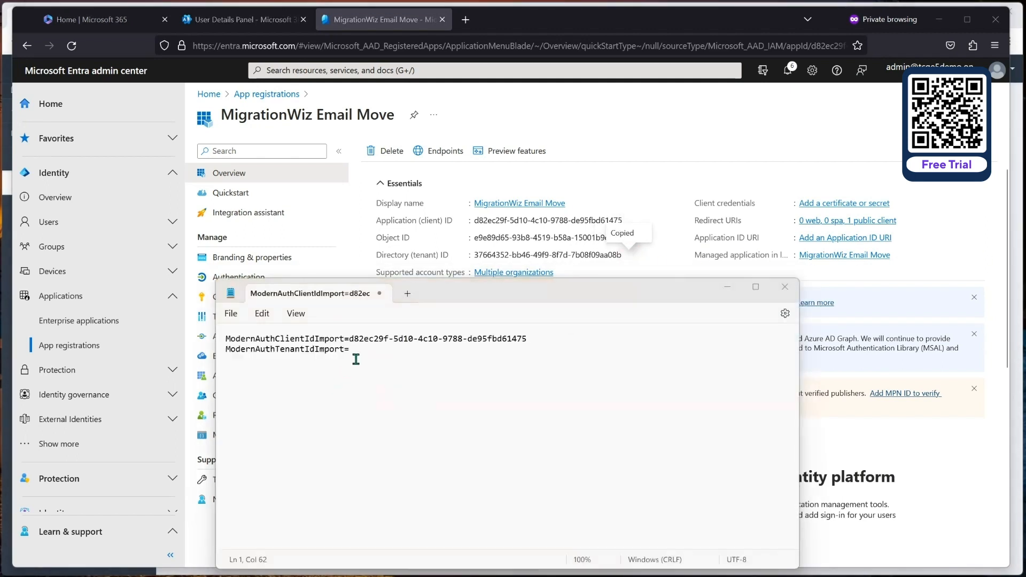
click(359, 353)
key(ctrl+v)
key(Return)
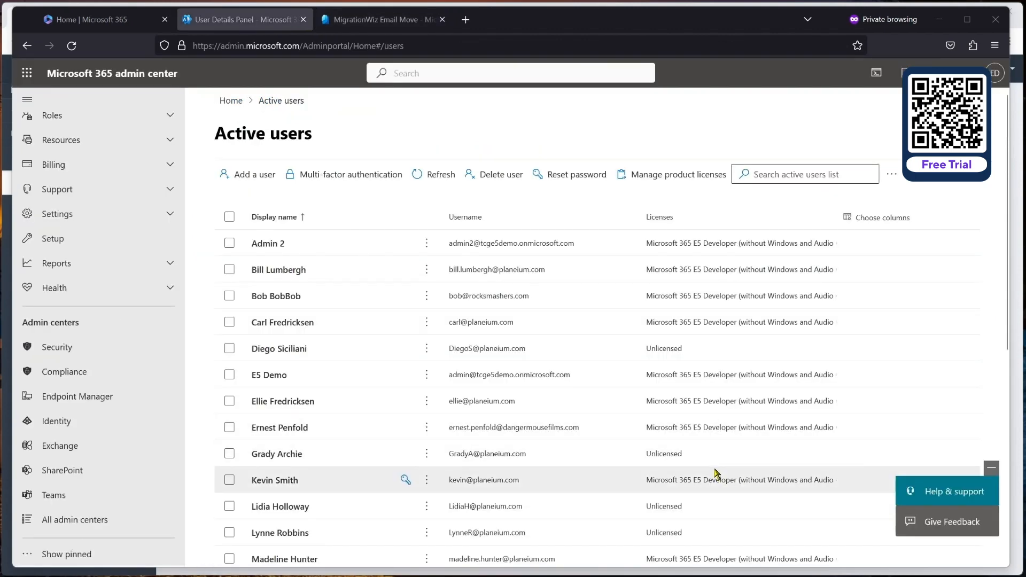
Step: Filter Active teams & groups to Security and show the MigrationWiz group's members
scroll(373, 437, down, 5)
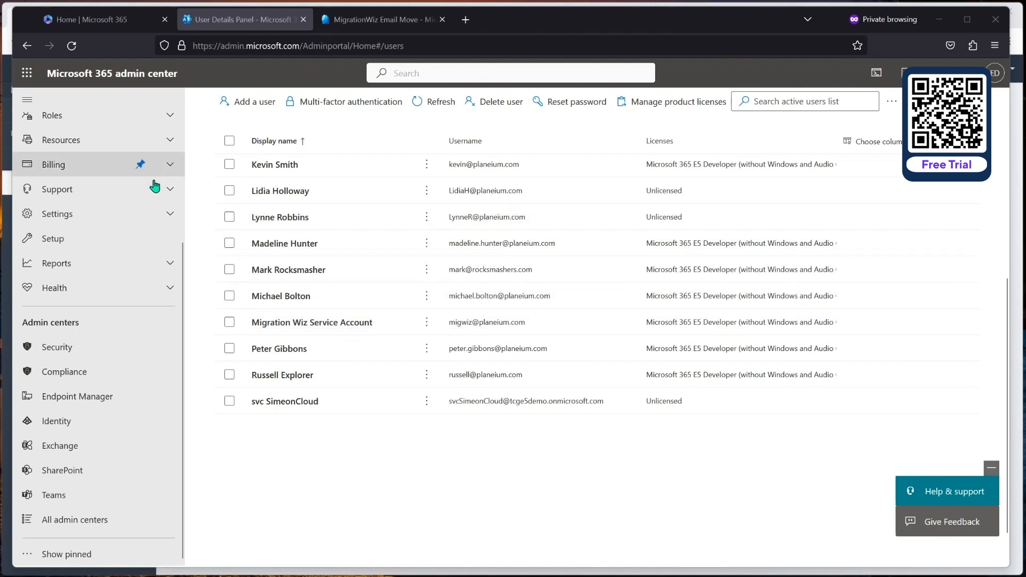
scroll(129, 195, up, 5)
click(98, 255)
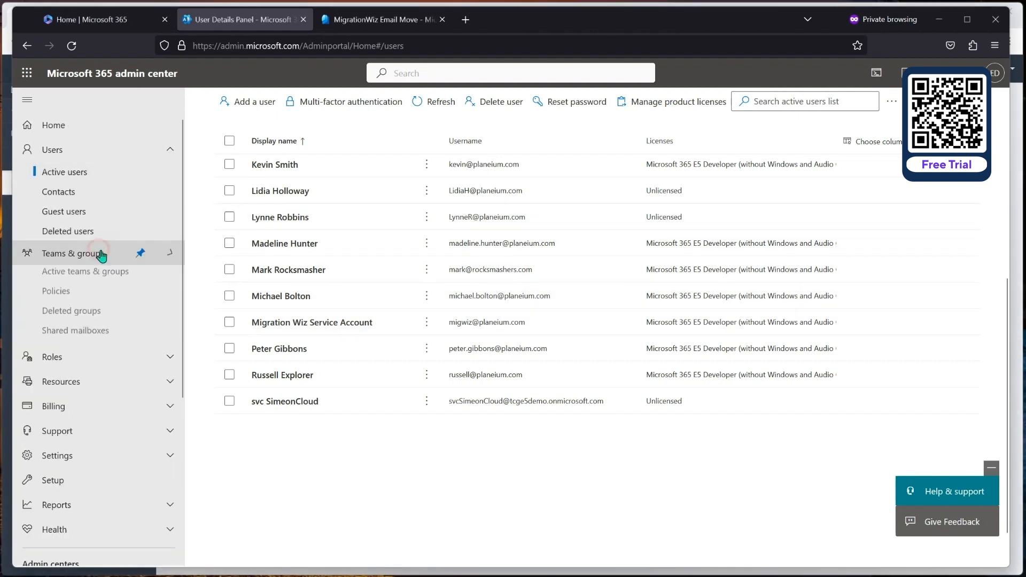
click(93, 277)
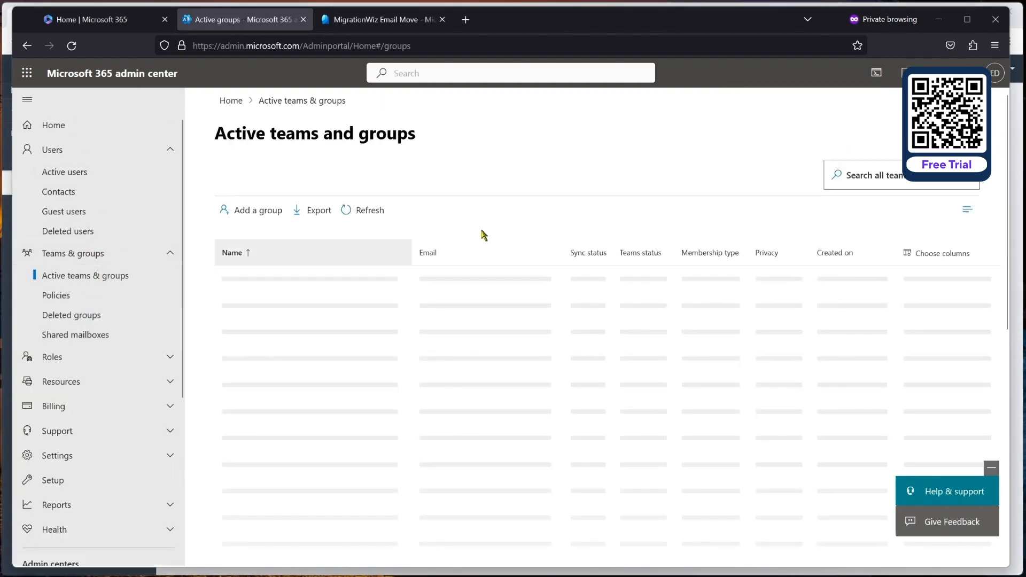
click(485, 280)
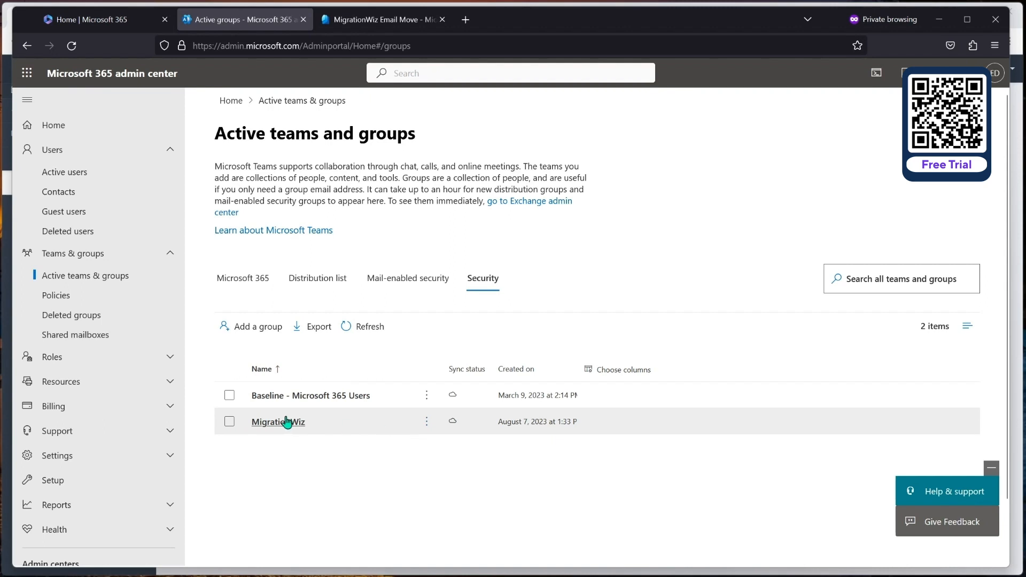
click(278, 422)
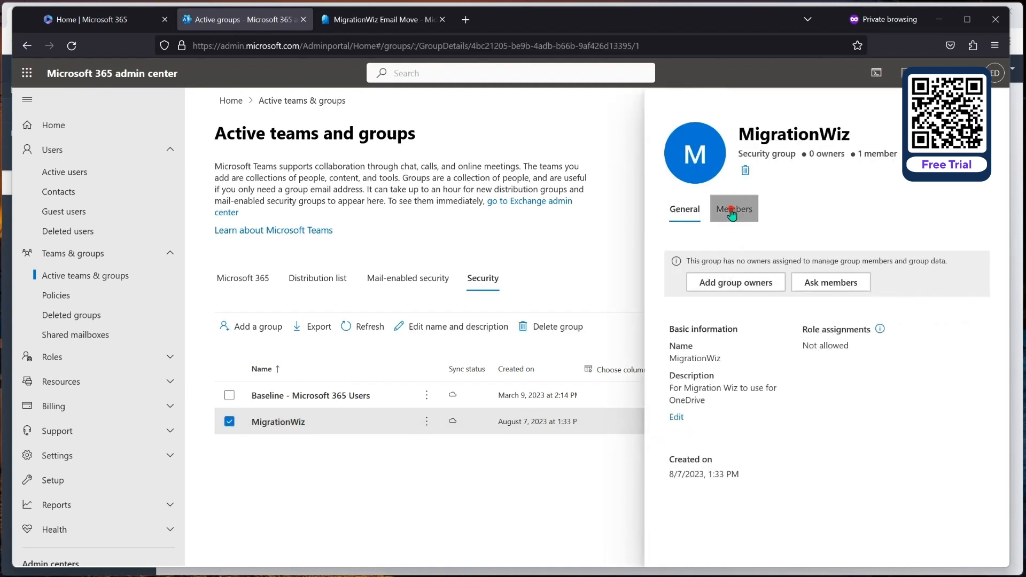
click(734, 209)
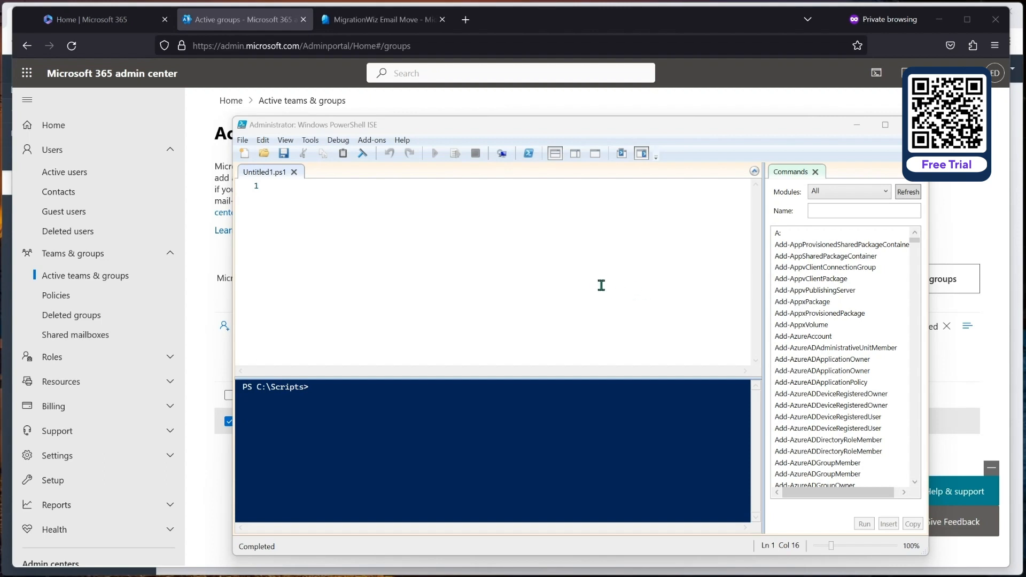
Step: Run Connect-ExchangeOnline and sign in with the prefilled admin account and its password
click(517, 397)
text(connec)
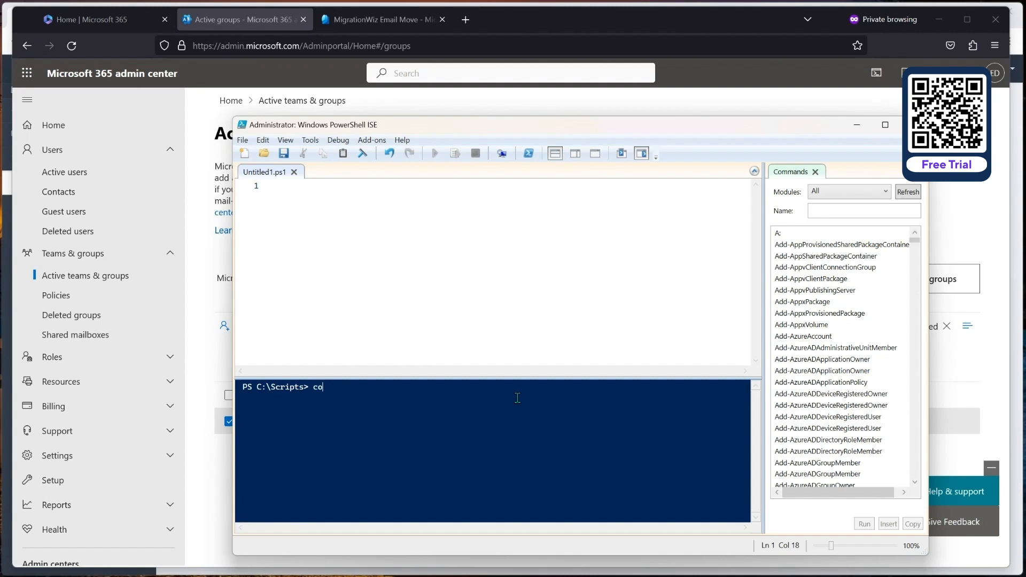
text(xc)
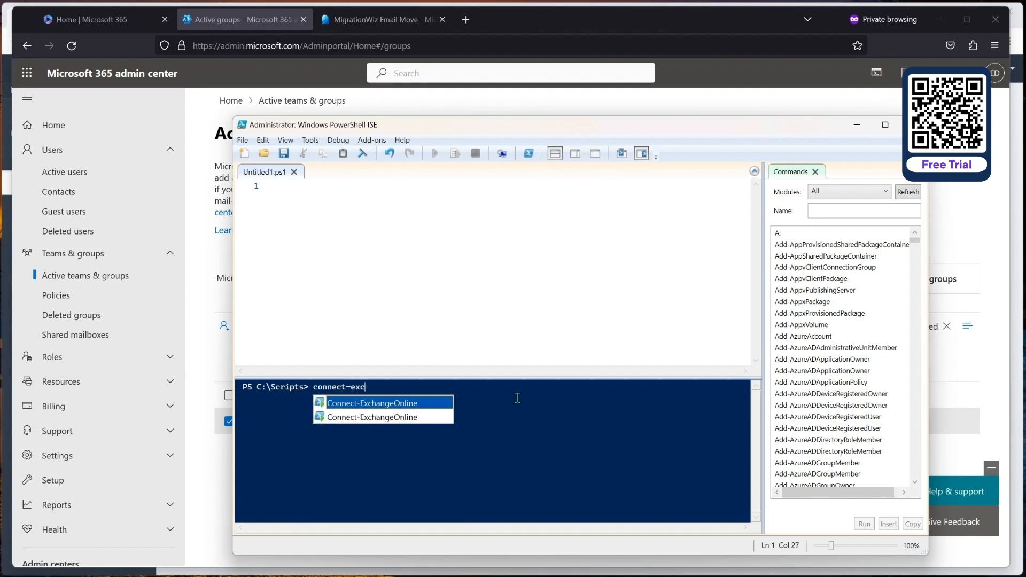
key(Tab)
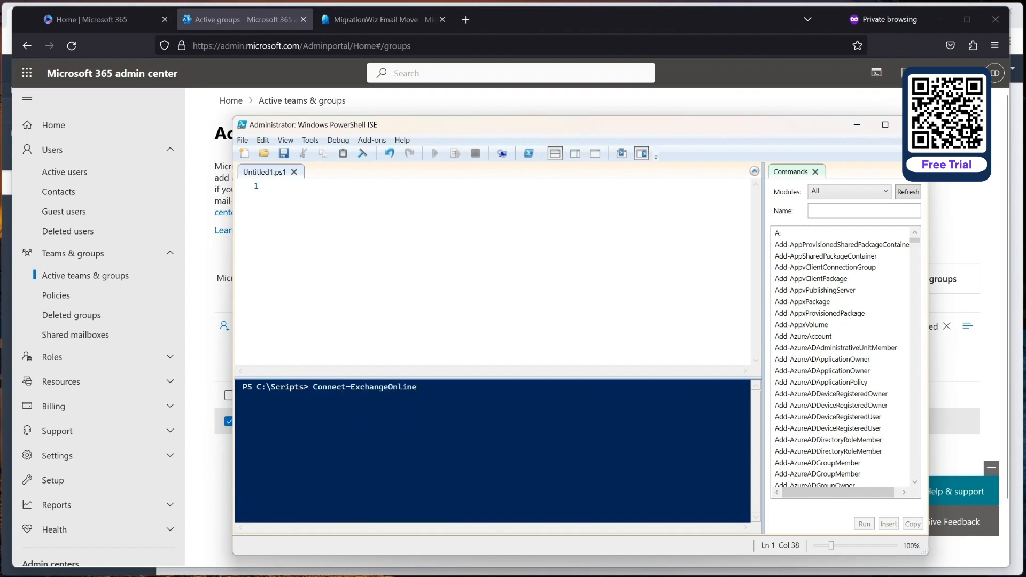
key(Return)
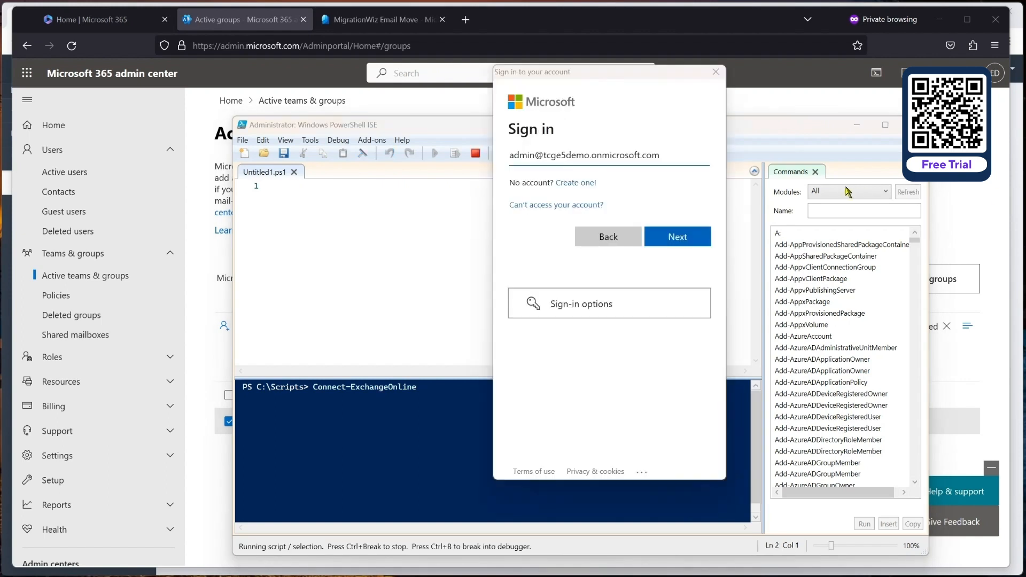
click(675, 237)
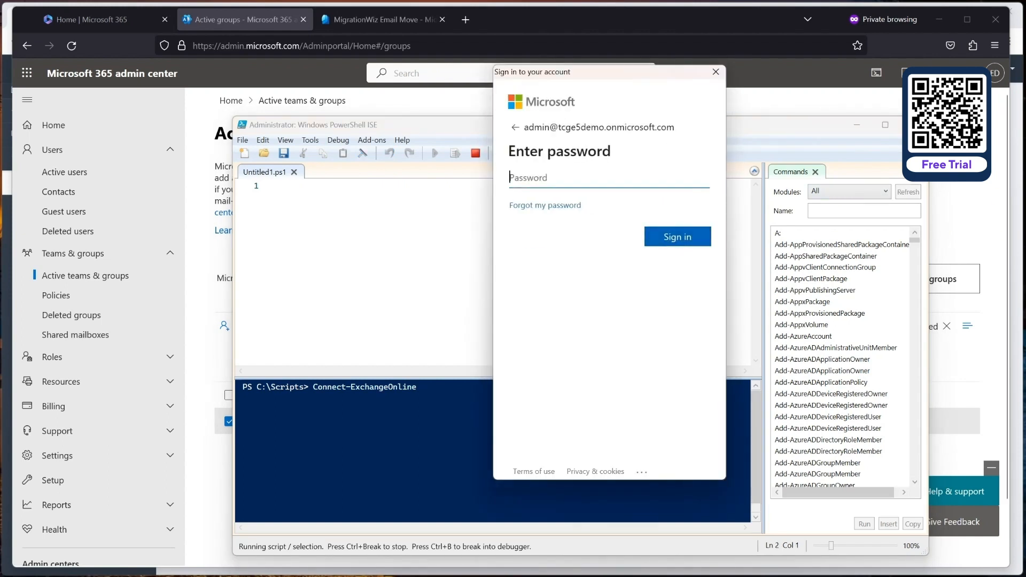
key(ctrl+v)
click(677, 241)
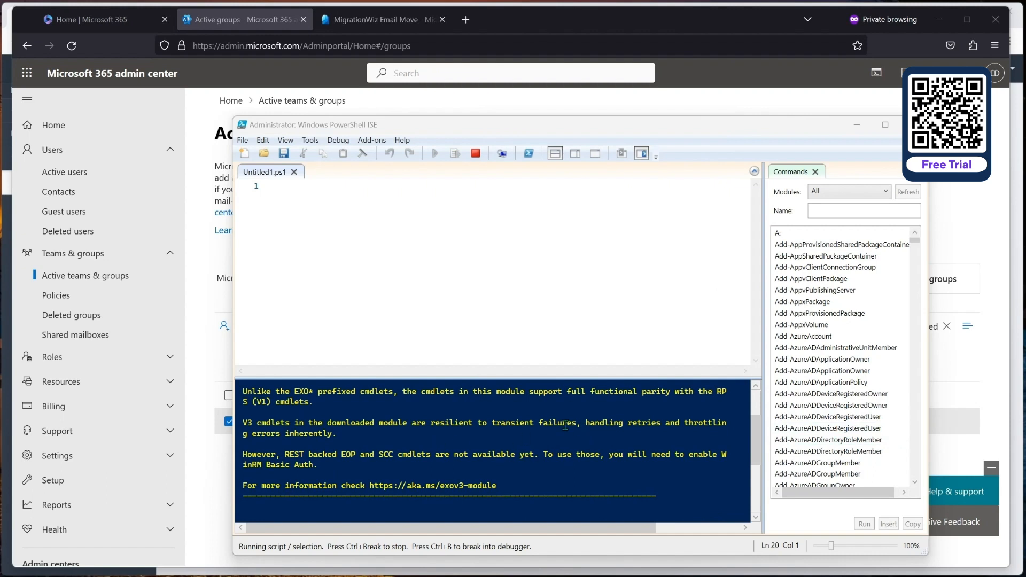
scroll(532, 438, down, 2)
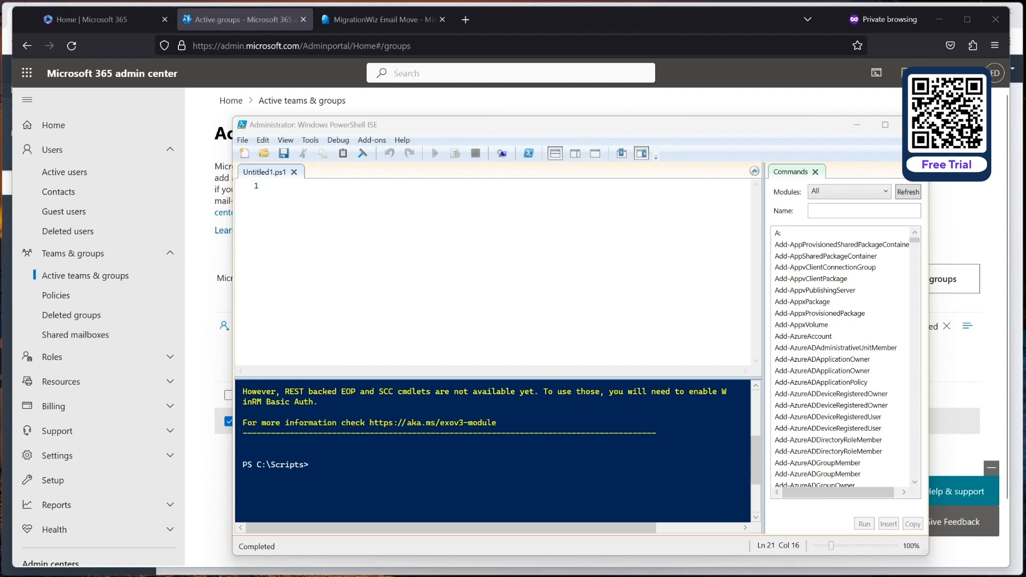
Step: Run Enable-OrganizationCustomization and confirm the operation is not required
text(e)
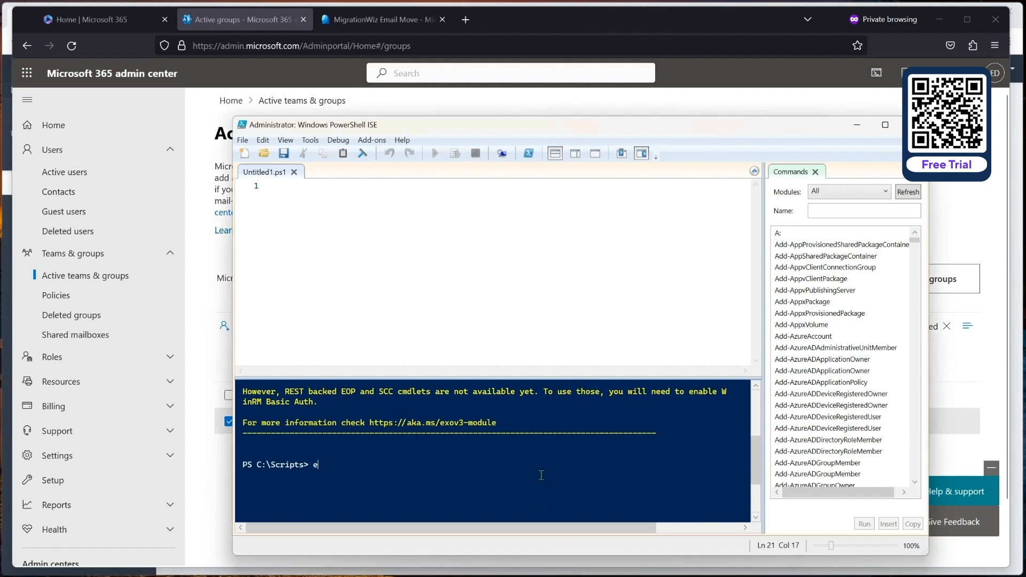
text(nable-or)
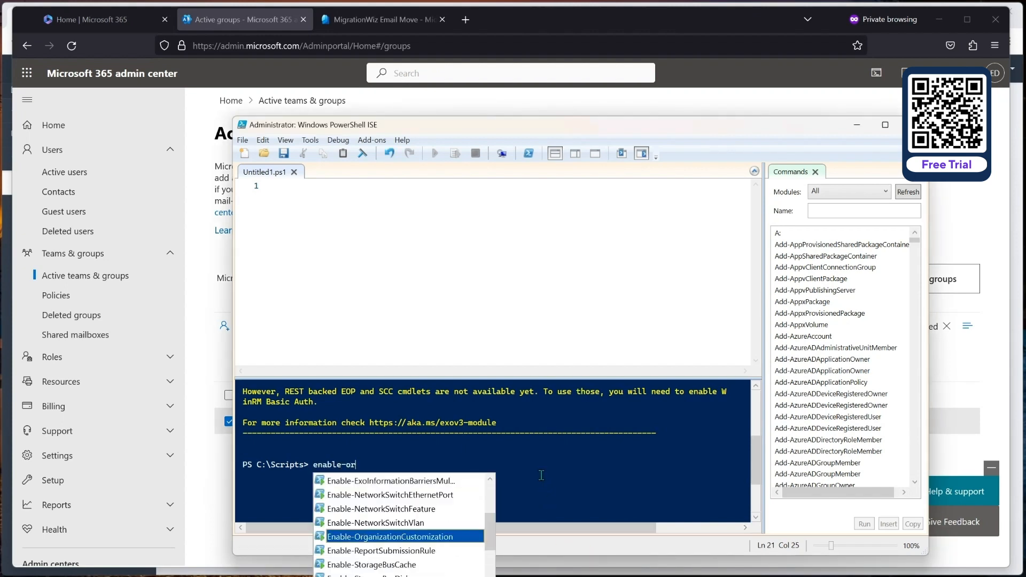
key(Tab)
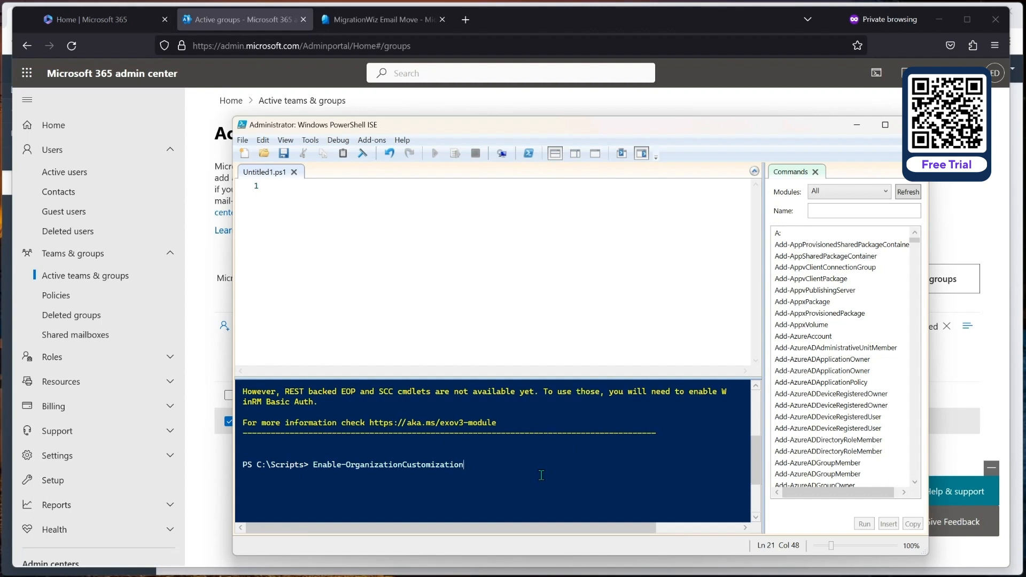
key(Return)
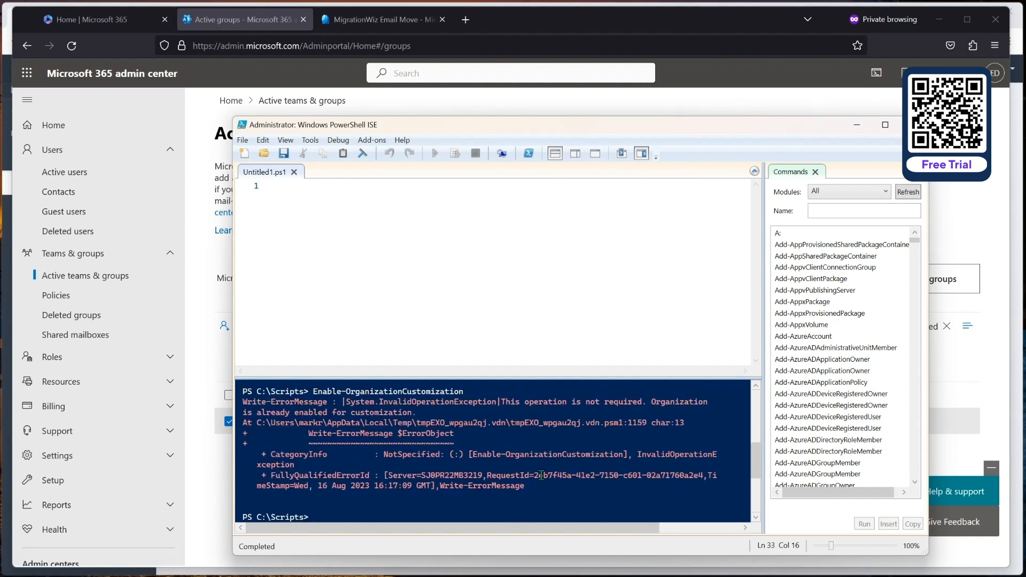
drag(501, 402, 644, 412)
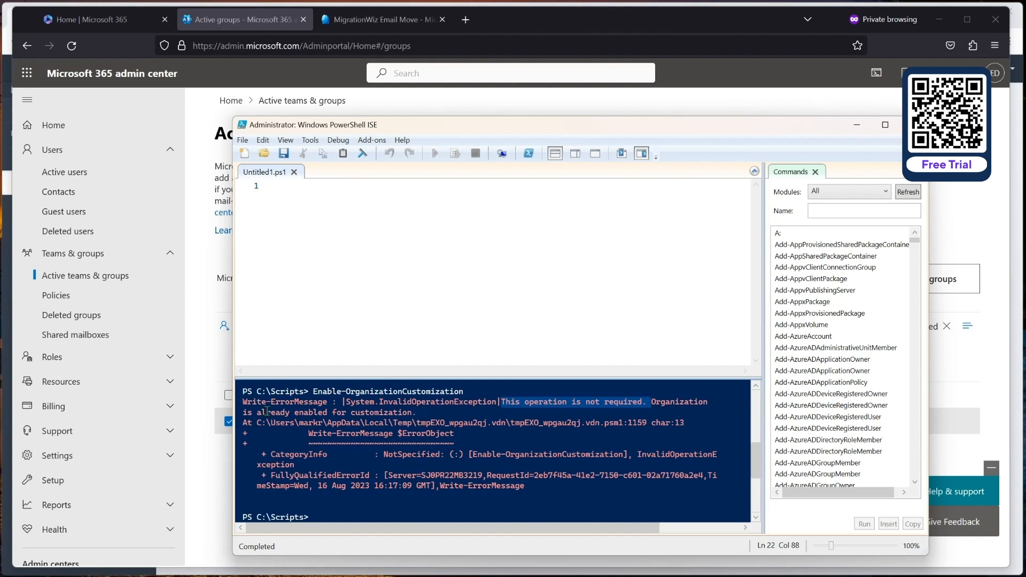
click(415, 422)
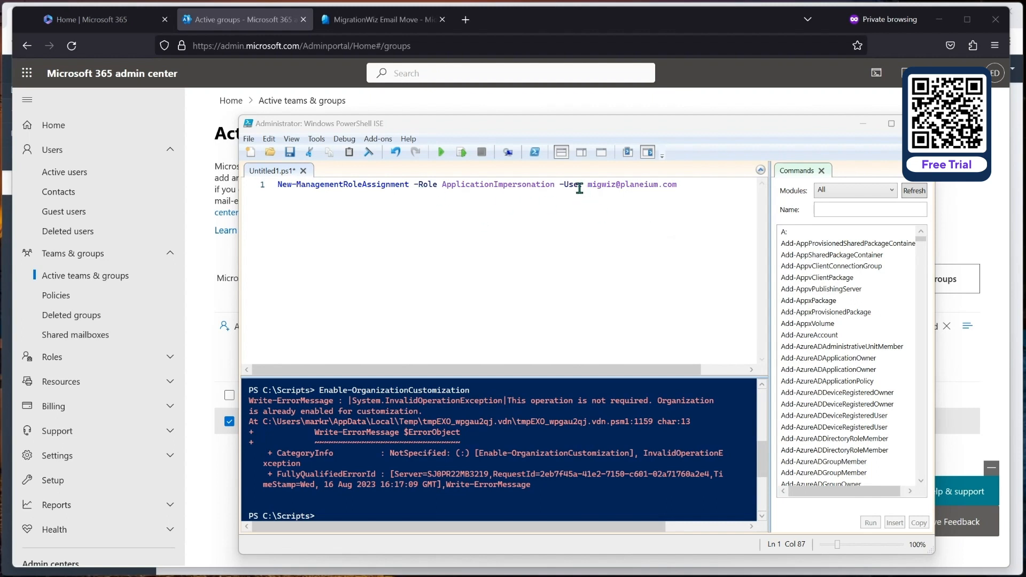
Step: Run New-ManagementRoleAssignment granting ApplicationImpersonation to the MigrationWiz service account
click(696, 184)
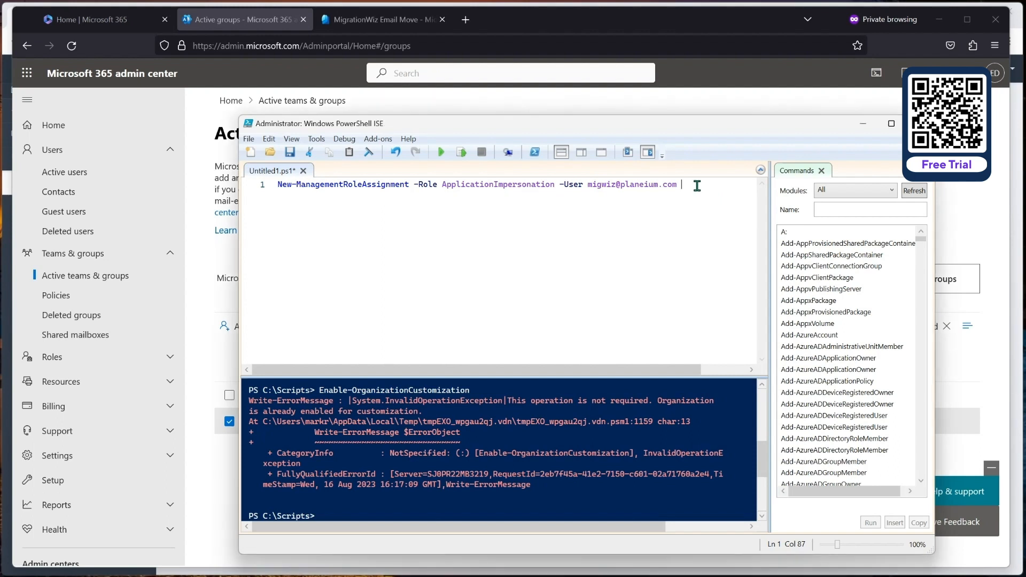
click(442, 154)
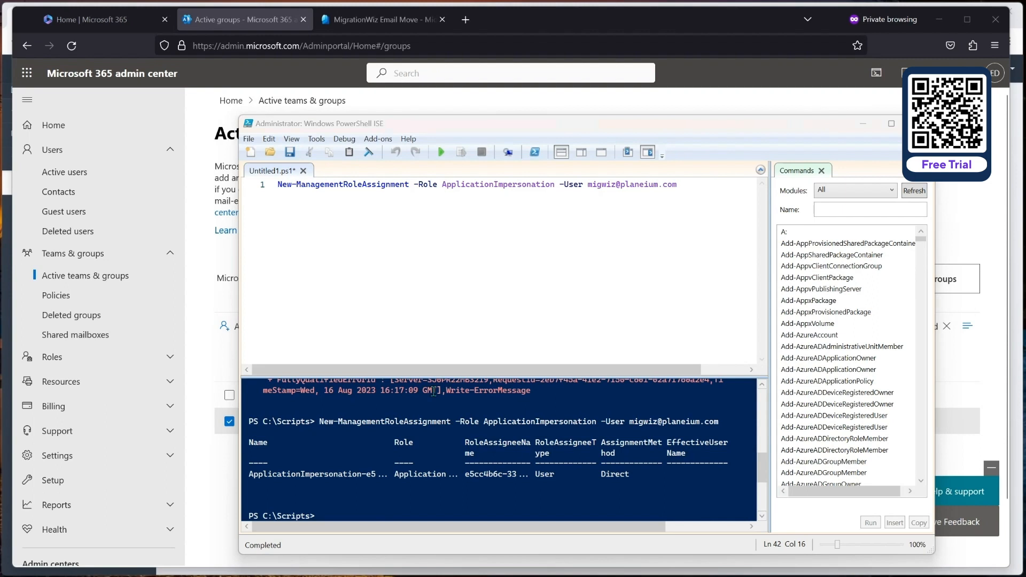
scroll(44, 418, down, 5)
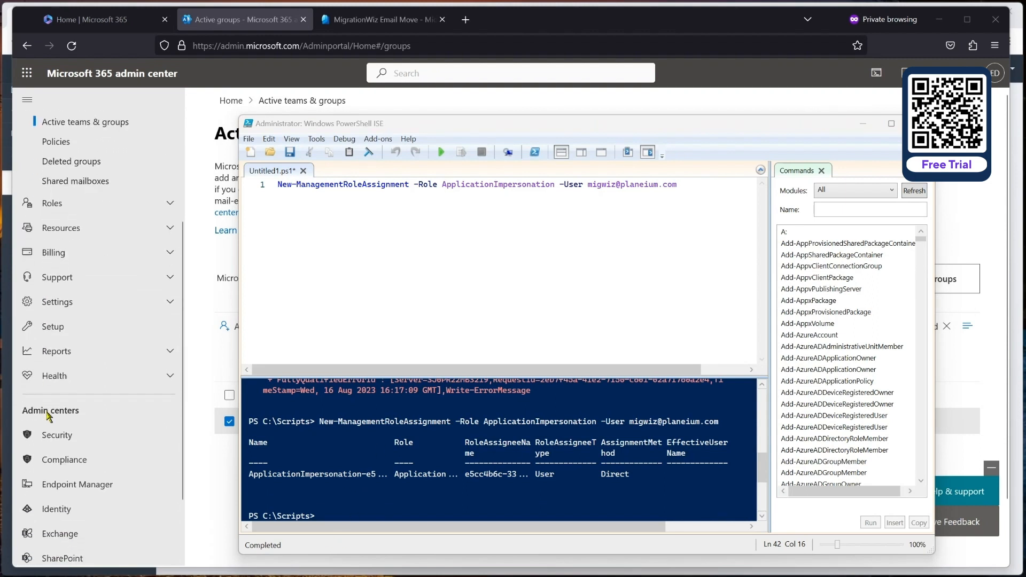
Step: Open the Exchange admin center's Roles > Admin roles list
click(48, 448)
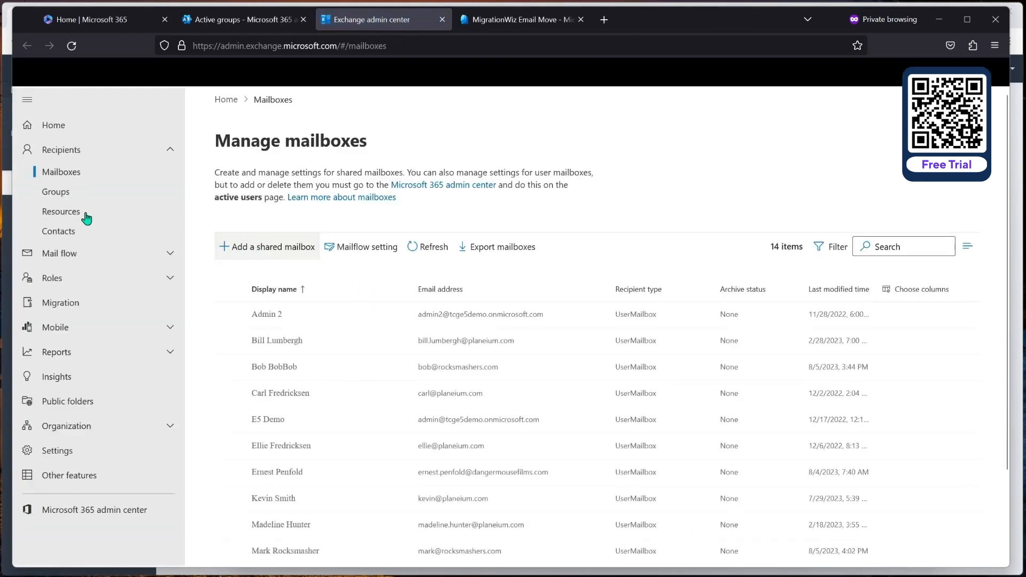
click(85, 277)
click(72, 299)
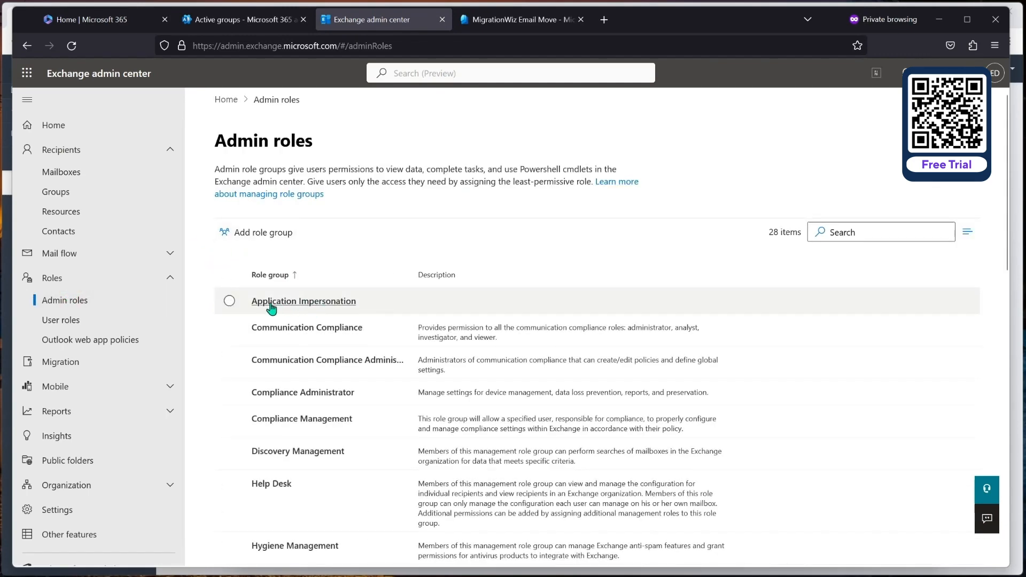
Step: Review Application Impersonation's assigned members and ApplicationImpersonation permission, then close its details
click(307, 303)
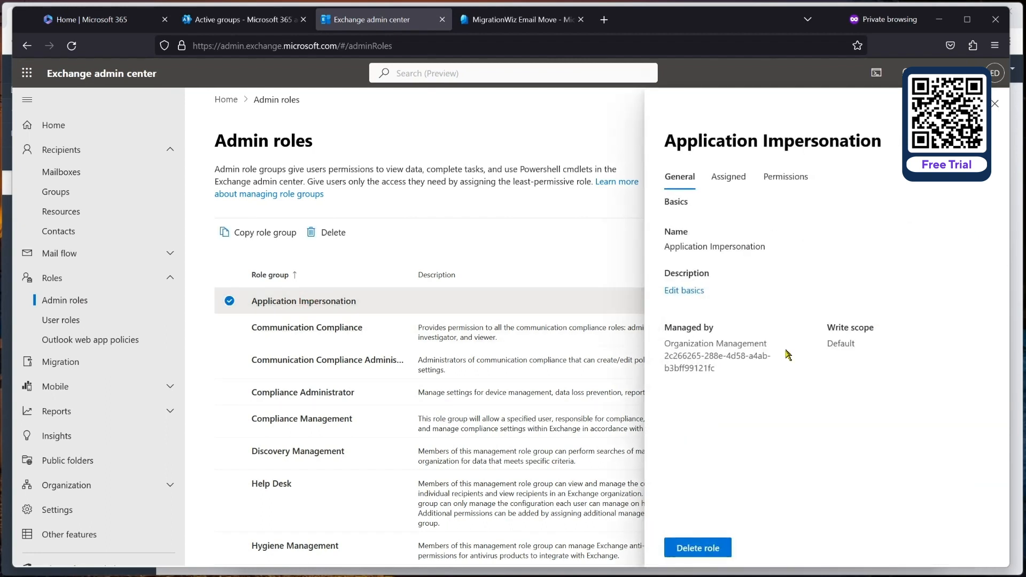
click(739, 184)
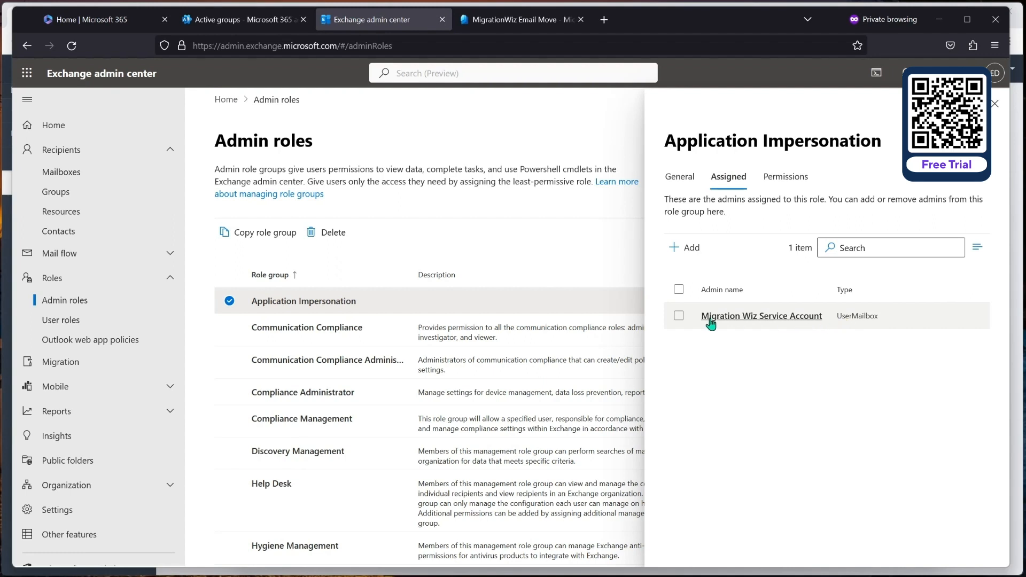
click(785, 184)
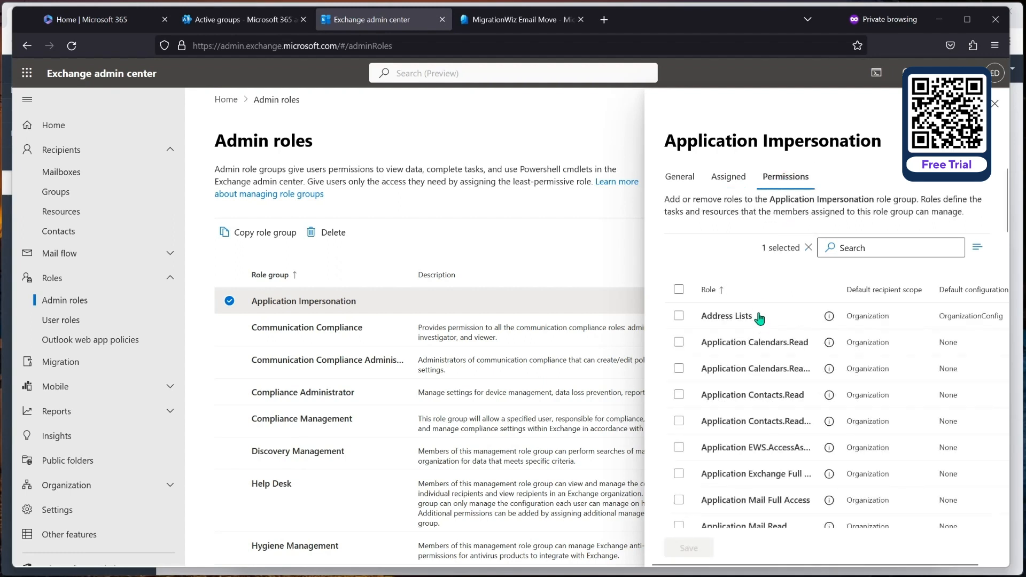
scroll(755, 402, down, 3)
scroll(755, 402, up, 3)
scroll(755, 402, down, 3)
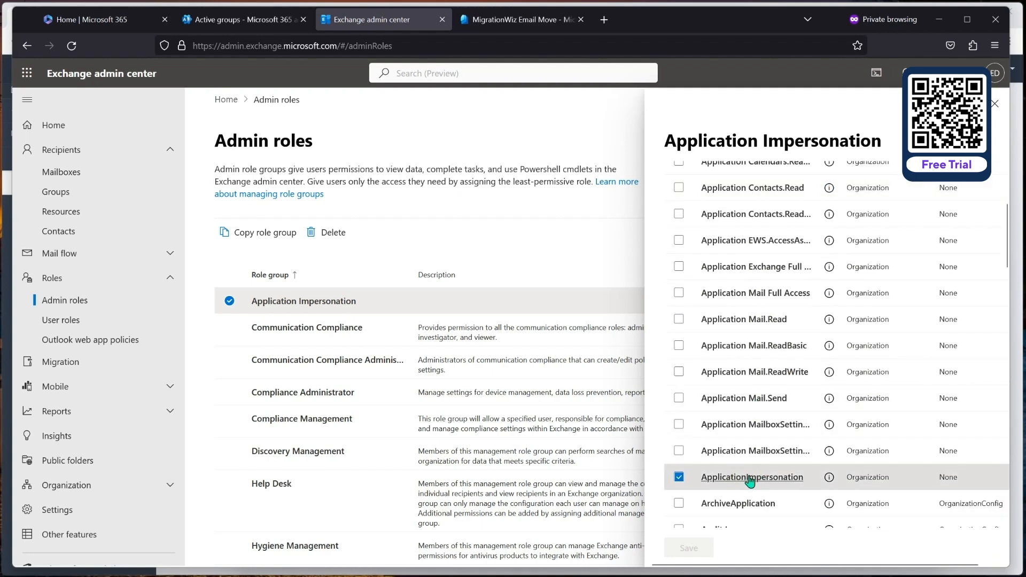
scroll(757, 473, up, 3)
click(995, 103)
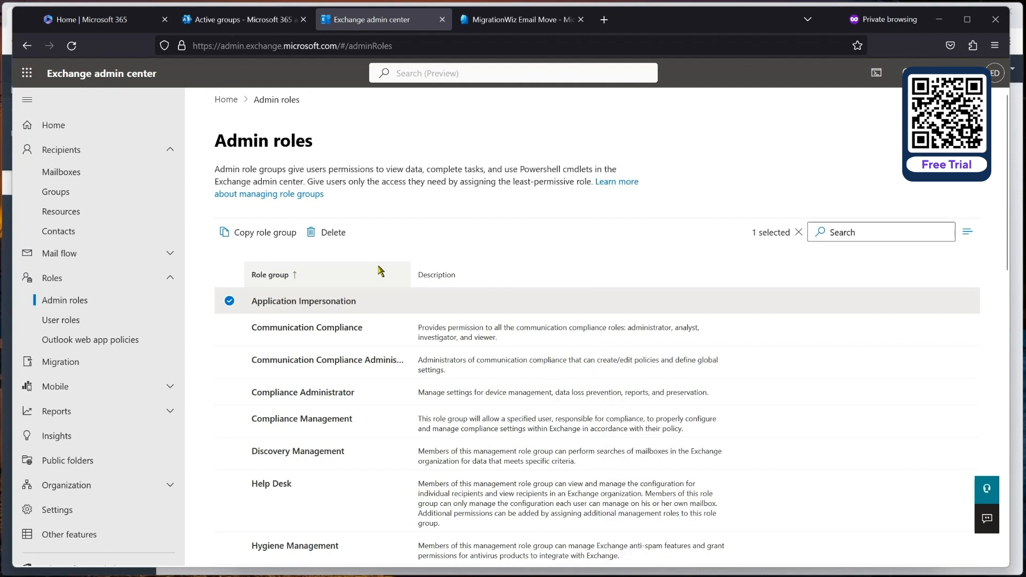
click(230, 301)
Step: Start a new role group named App2 and advance to its permissions
click(248, 234)
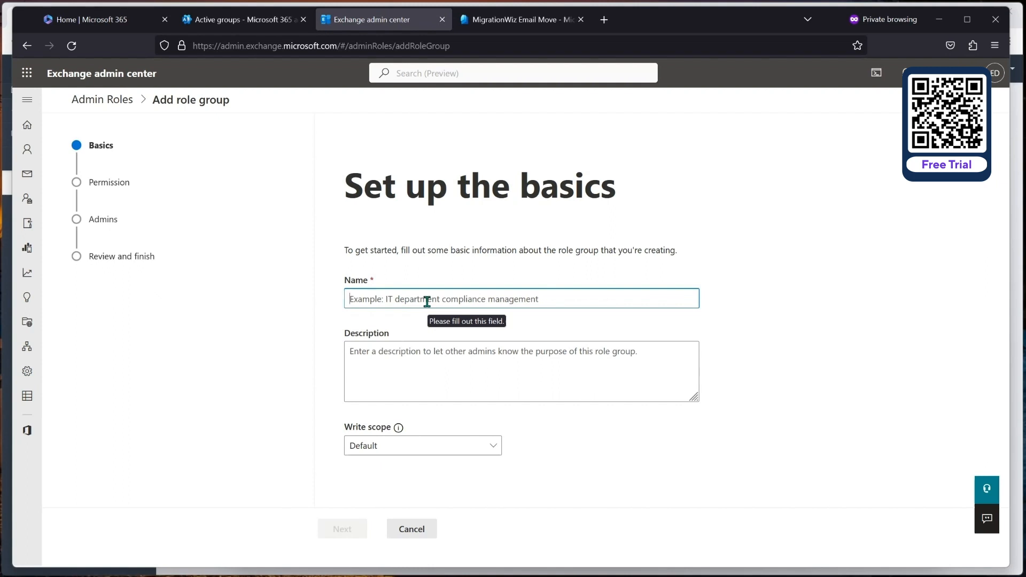
text(App2)
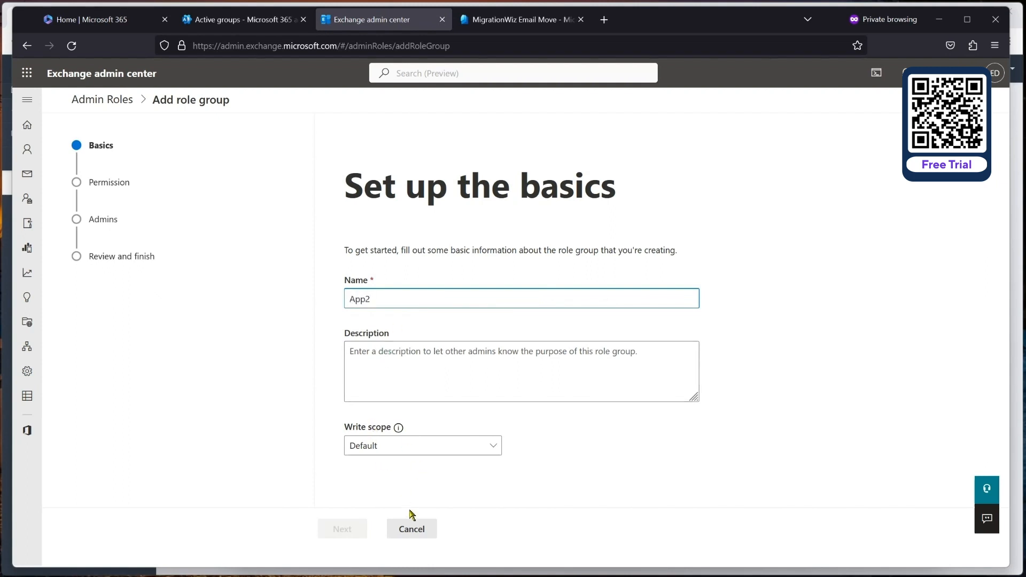
click(403, 357)
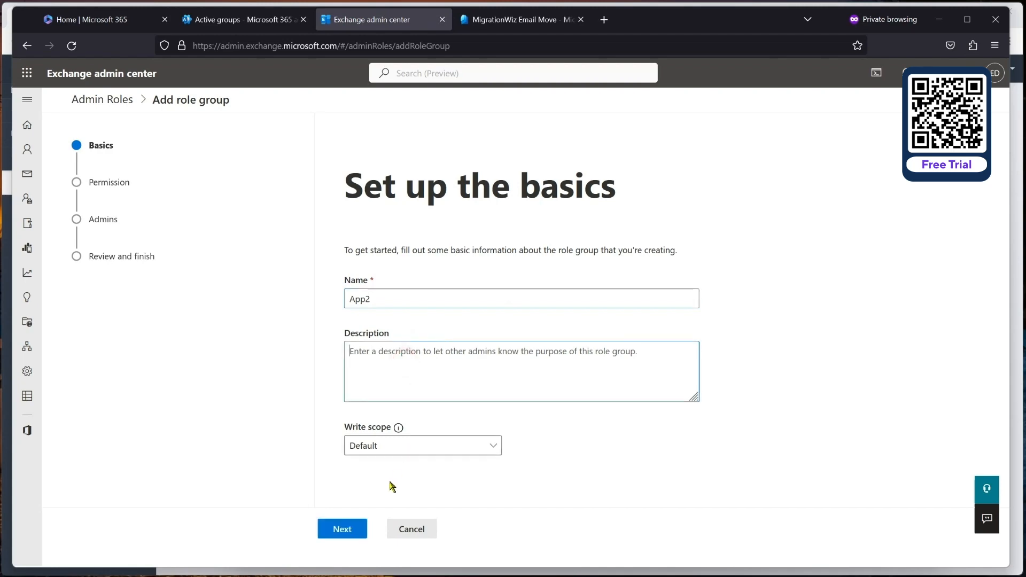
click(342, 529)
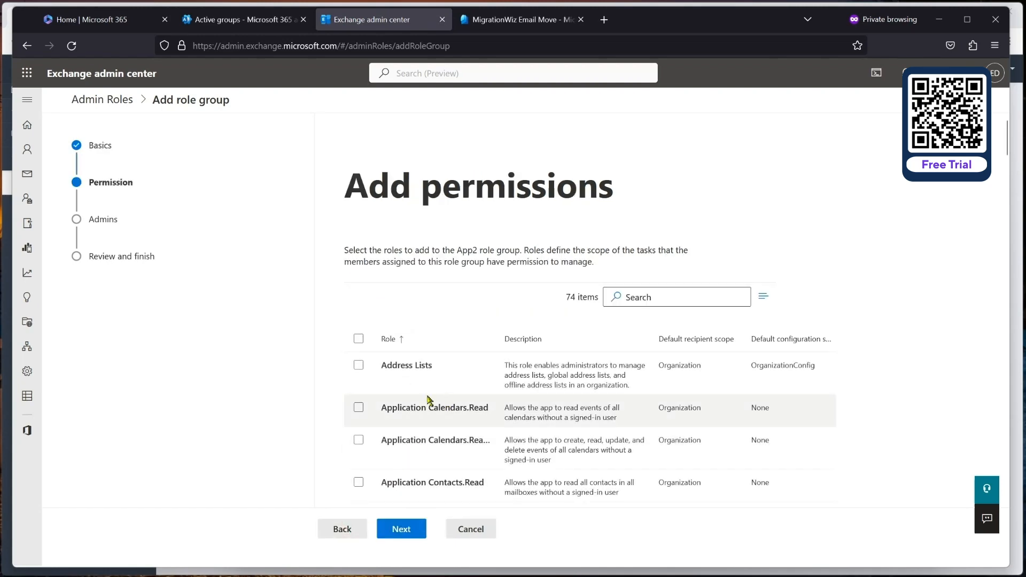
Step: Tick ApplicationImpersonation, cancel the App2 draft, and return to MigrationWiz
scroll(428, 399, down, 10)
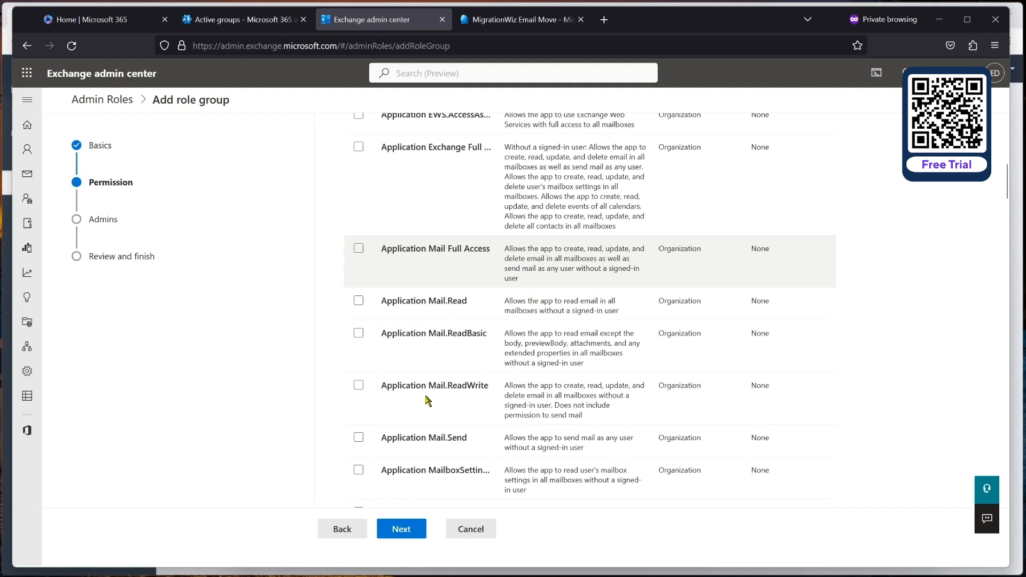
scroll(421, 347, down, 3)
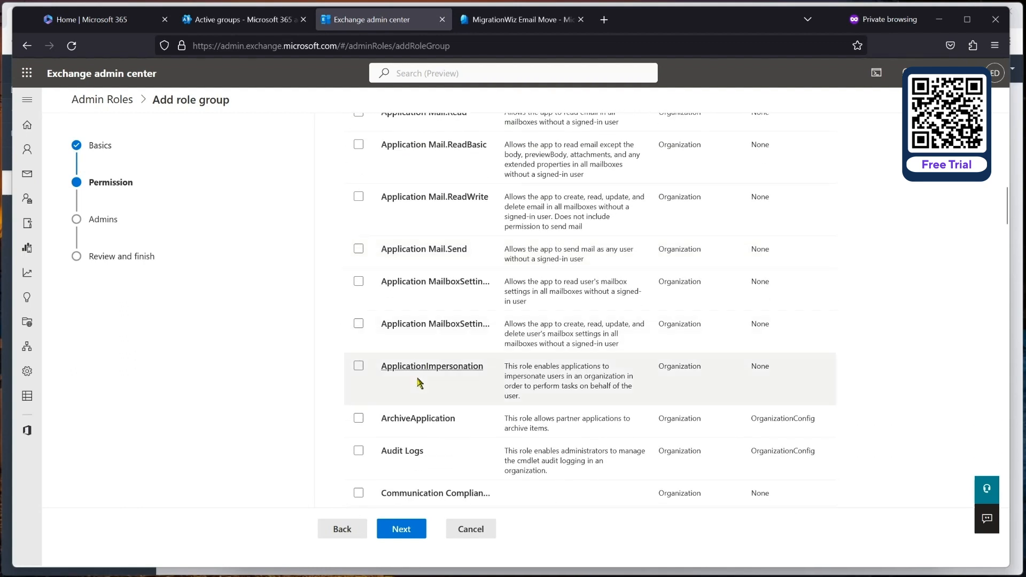
click(358, 367)
click(359, 368)
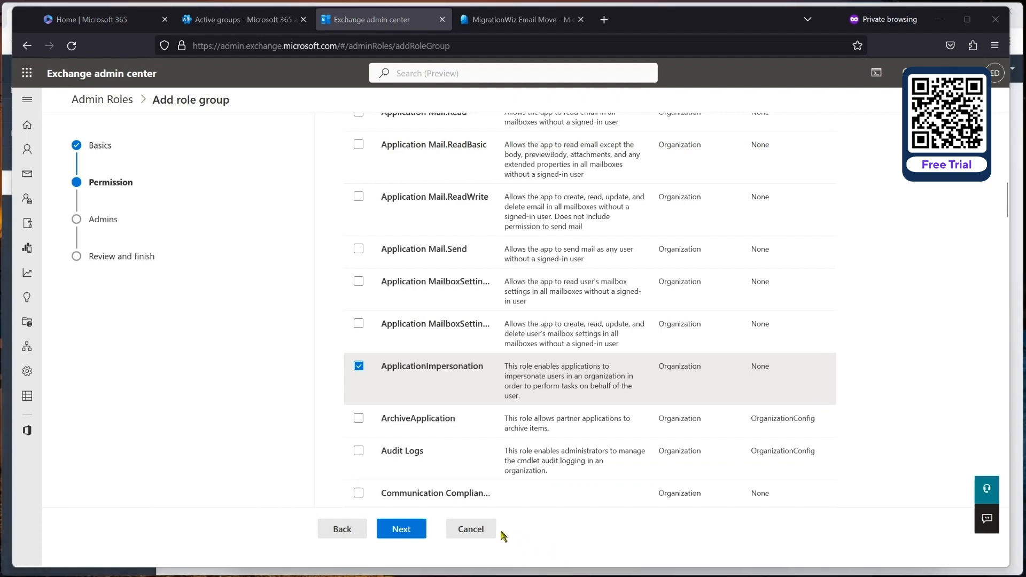
click(482, 530)
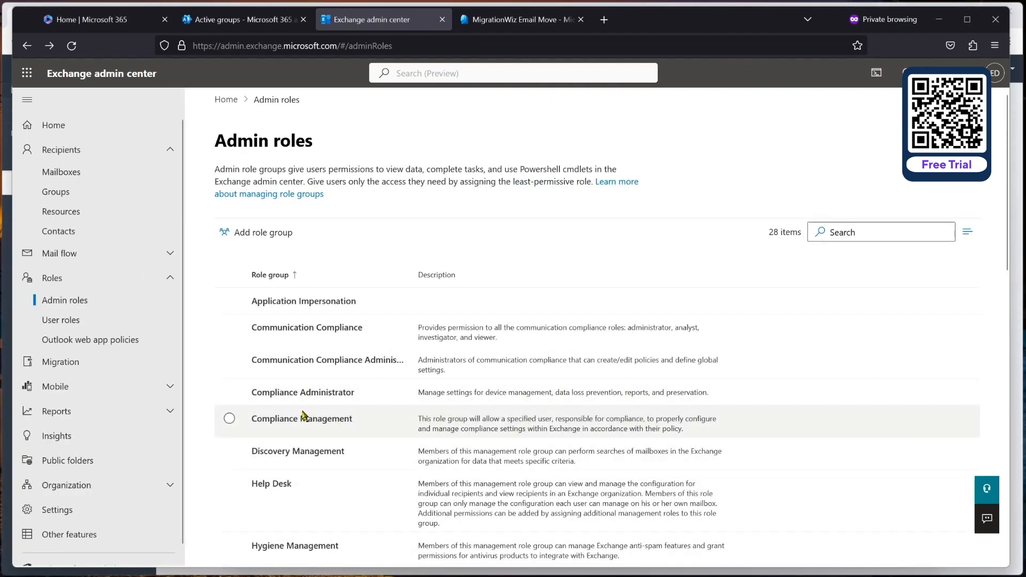
click(518, 28)
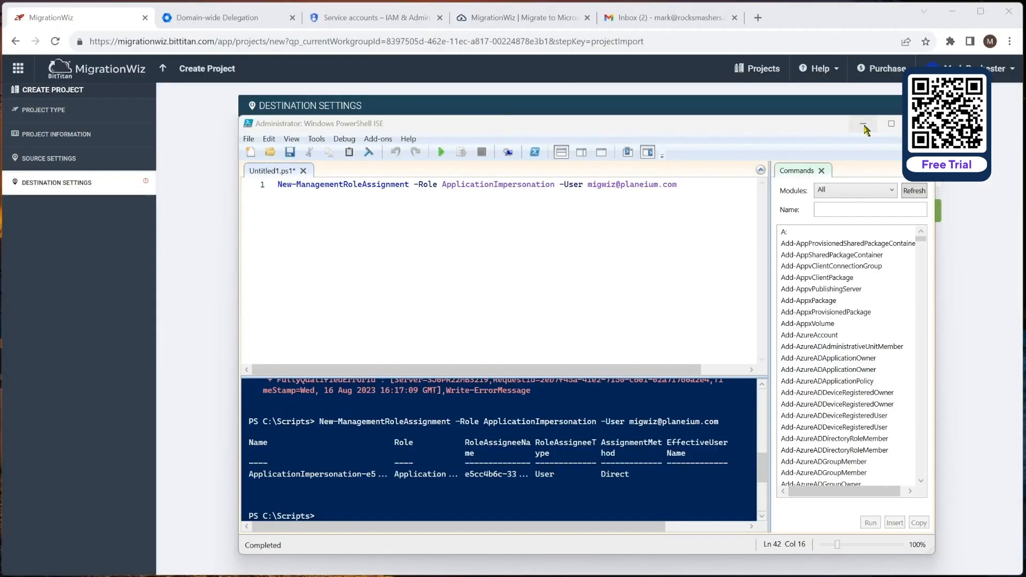
click(866, 131)
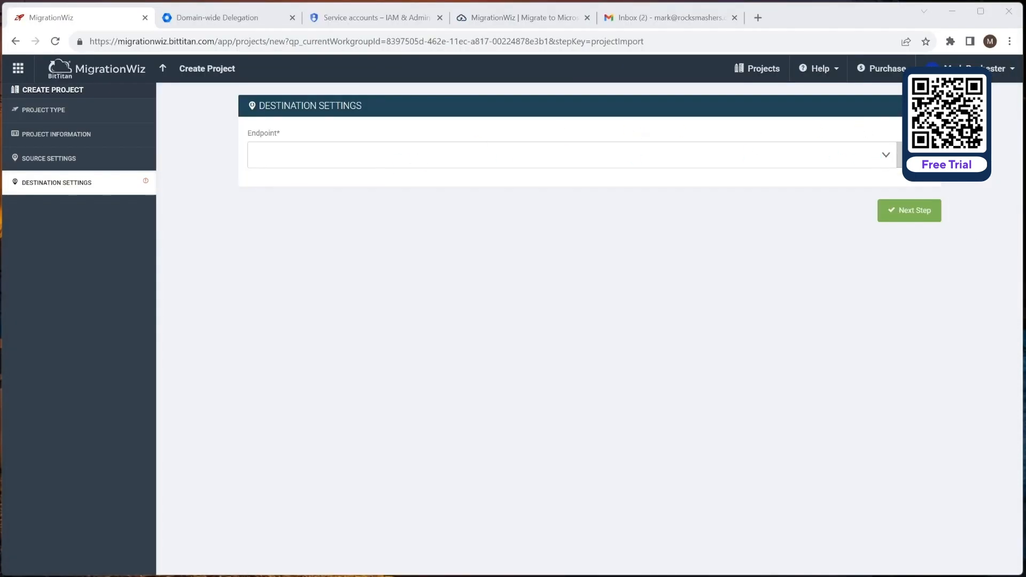
Step: Create Microsoft 365 endpoint 'TCG E5 Demo Target Tenant' with admin credentials as destination and save to summary
click(878, 158)
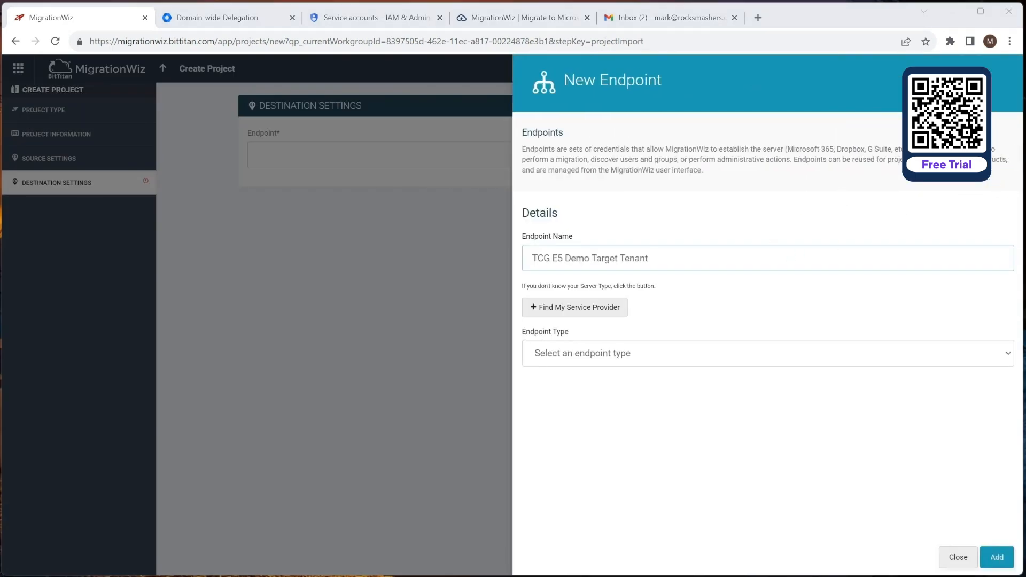
click(589, 356)
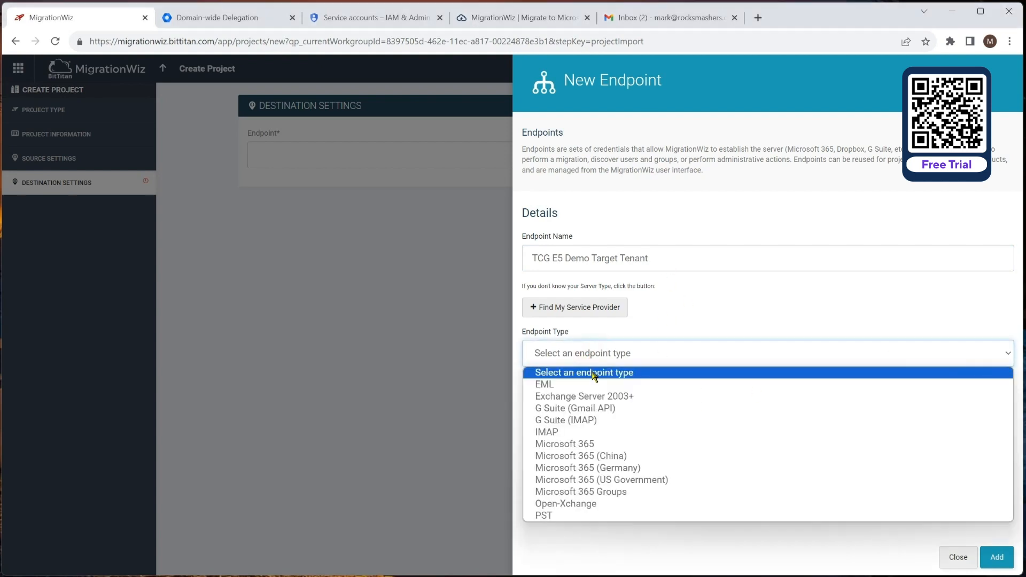
click(591, 445)
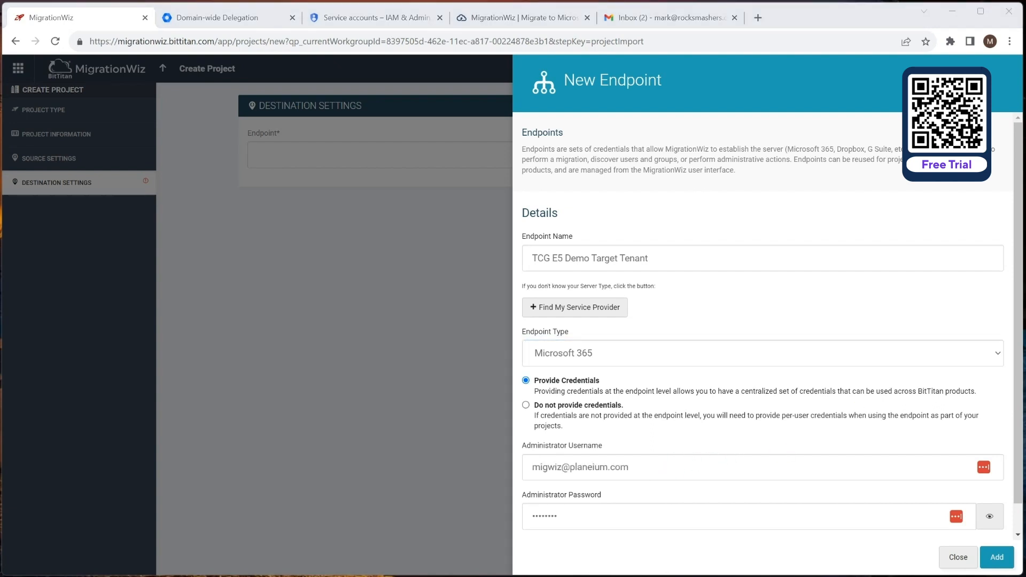
click(995, 559)
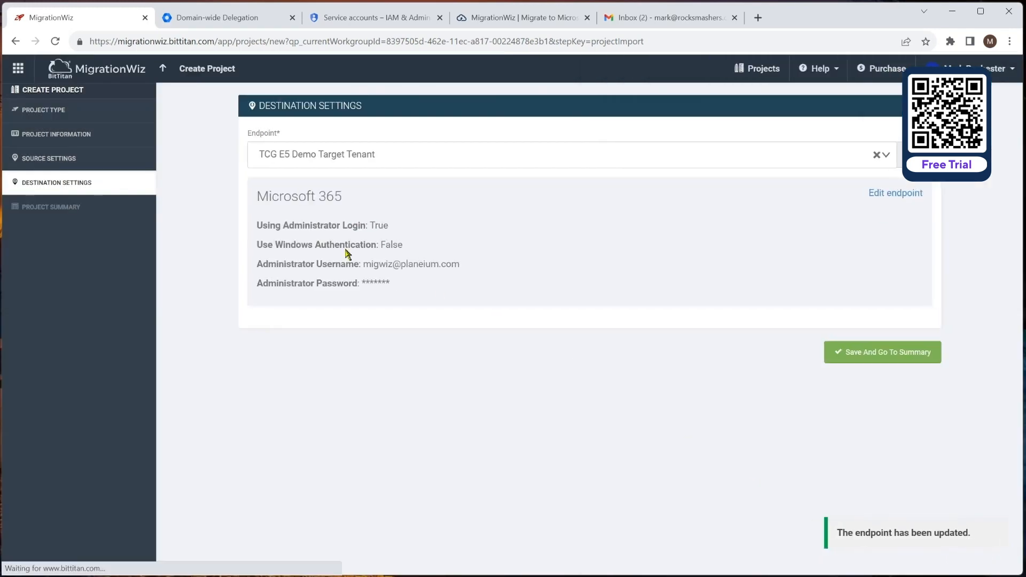
click(898, 166)
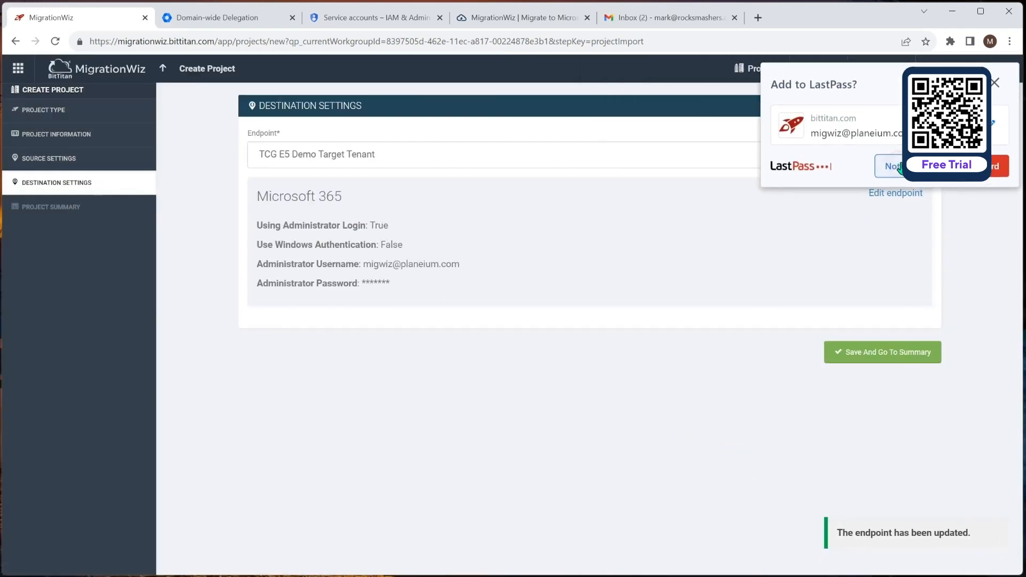
click(861, 355)
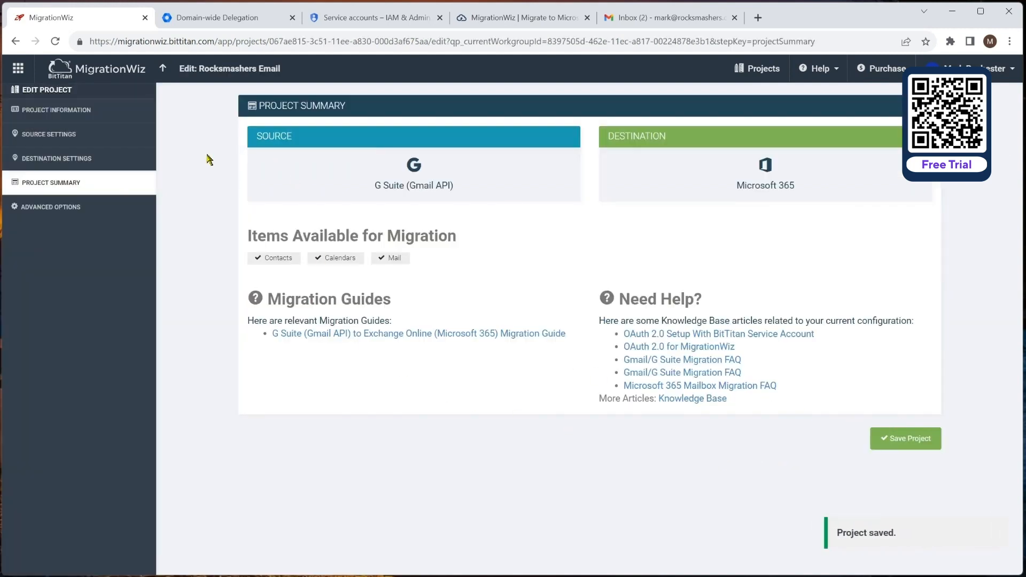
Step: Add two Support options and fill the first with the ModernAuthClientIdImport line
click(65, 211)
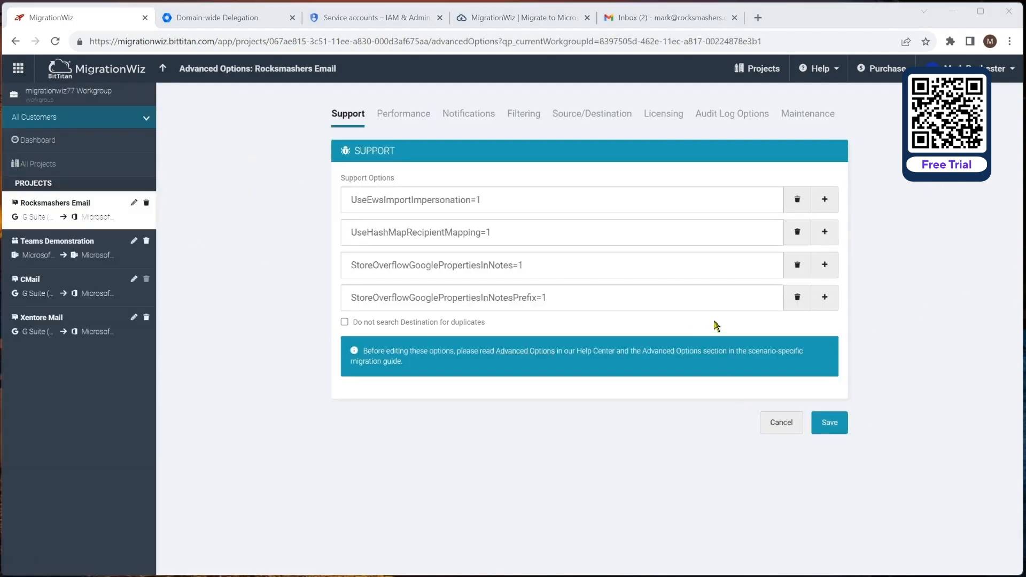
click(832, 301)
click(827, 330)
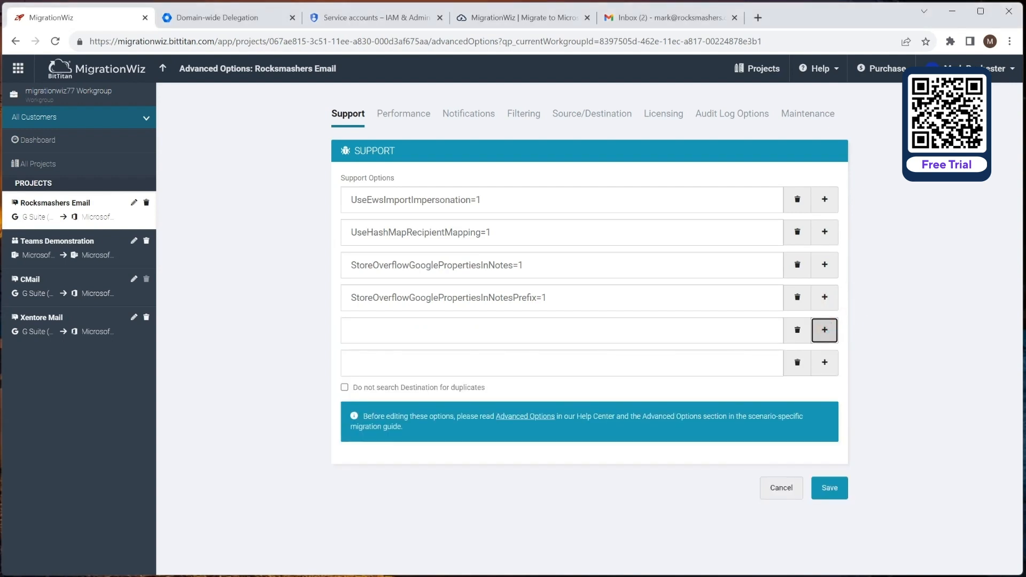
key(alt+Tab)
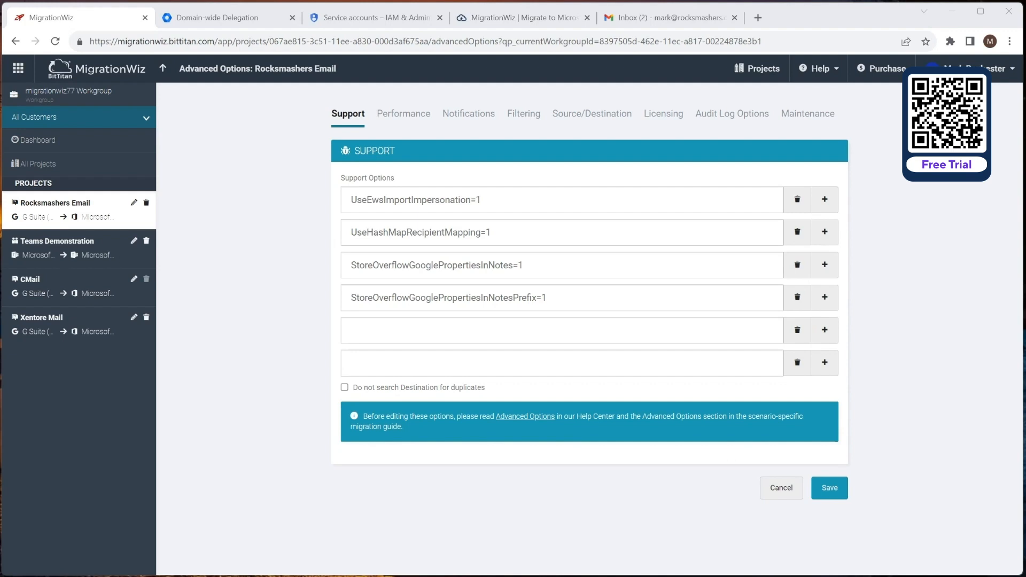
click(330, 324)
drag(330, 324, 22, 327)
key(ctrl+c)
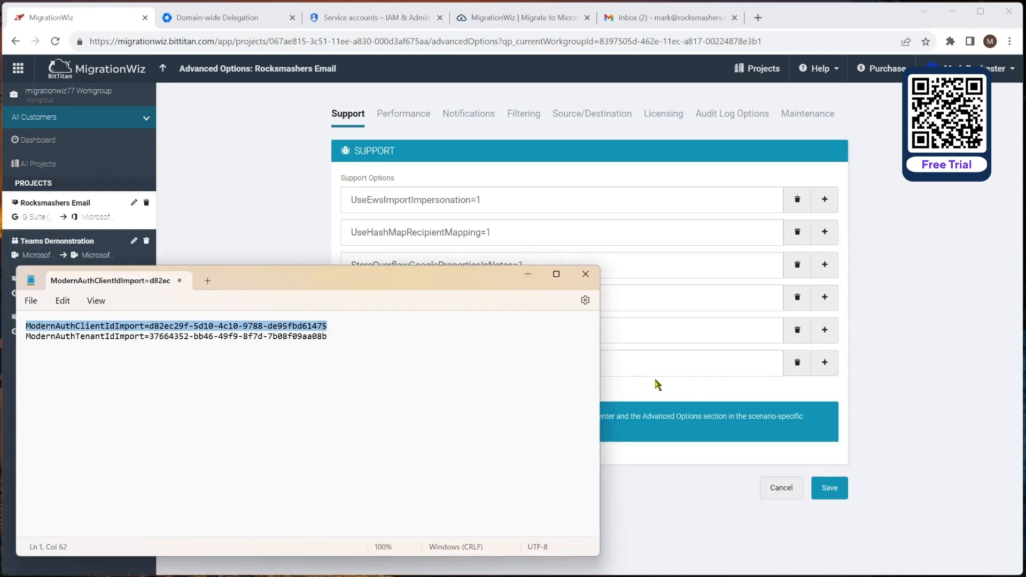
click(617, 334)
key(ctrl+v)
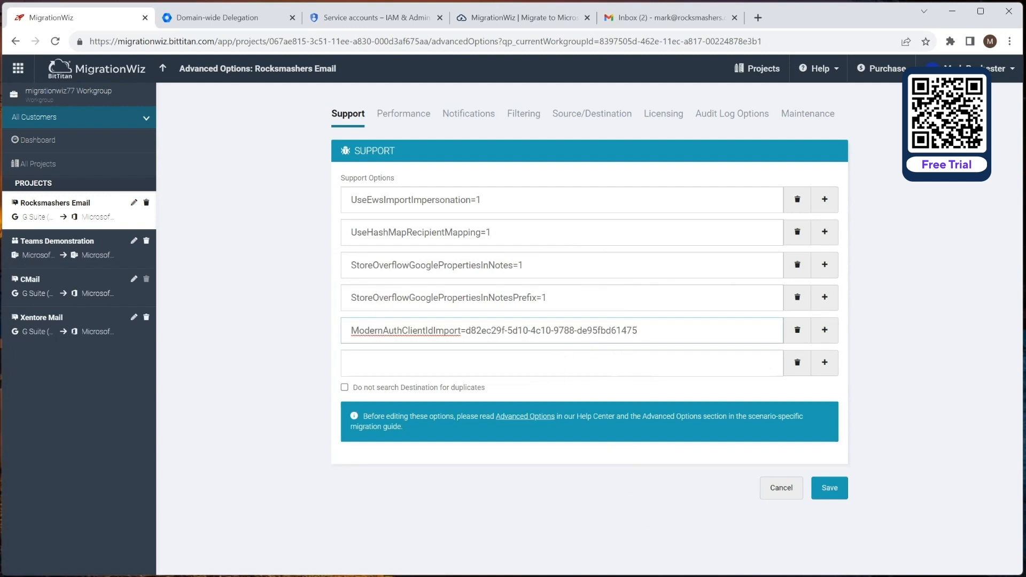
Step: Fill the second Support option with the ModernAuthTenantIdImport line and save the advanced options
key(alt+Tab)
drag(328, 337, 7, 335)
key(ctrl+c)
click(677, 368)
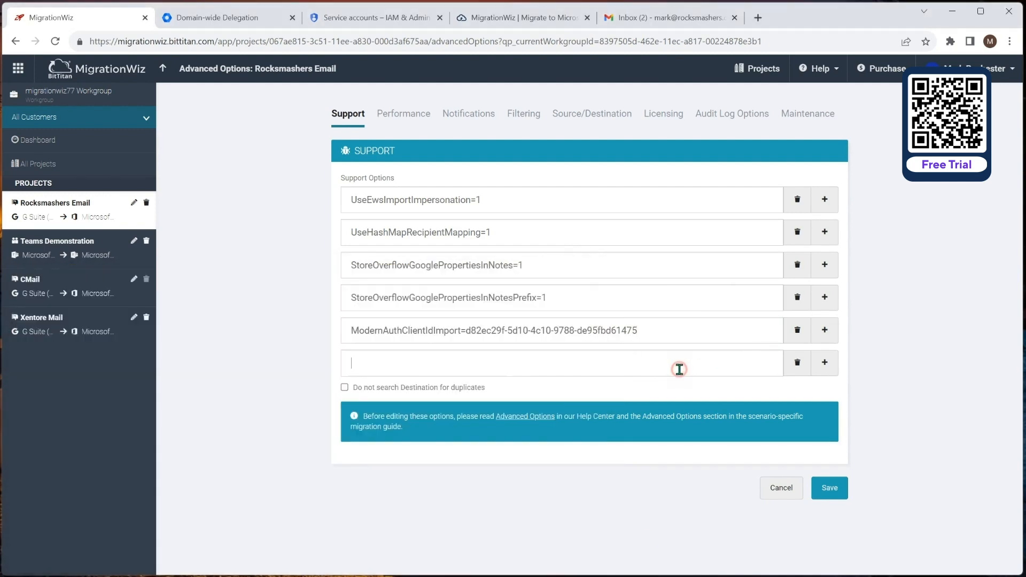
key(ctrl+v)
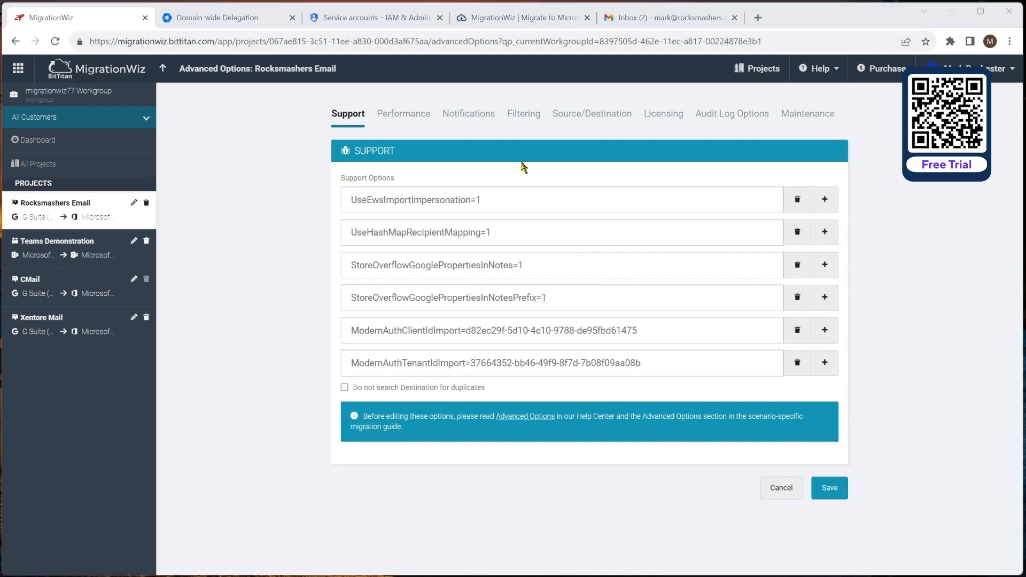
click(597, 120)
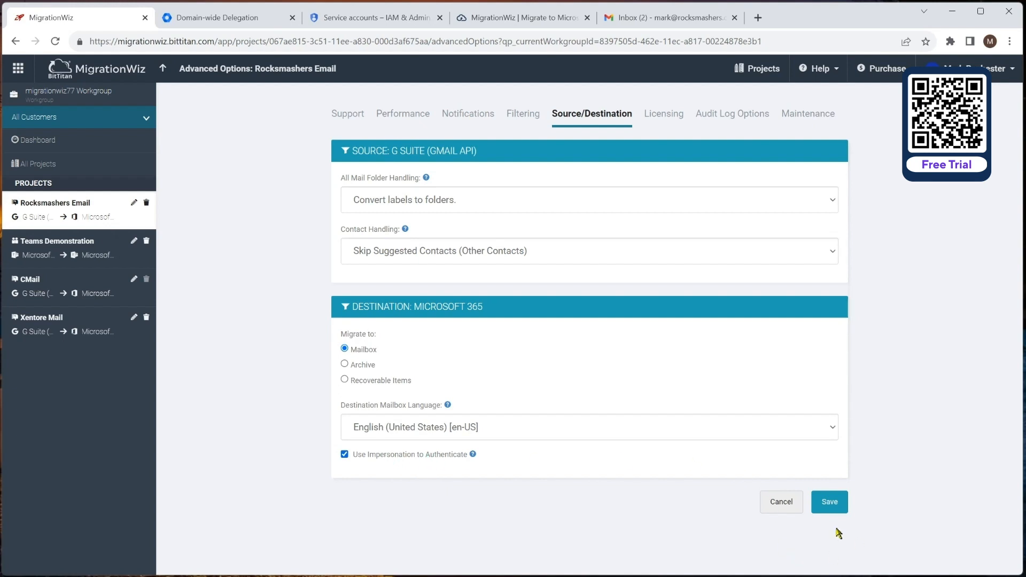
click(834, 505)
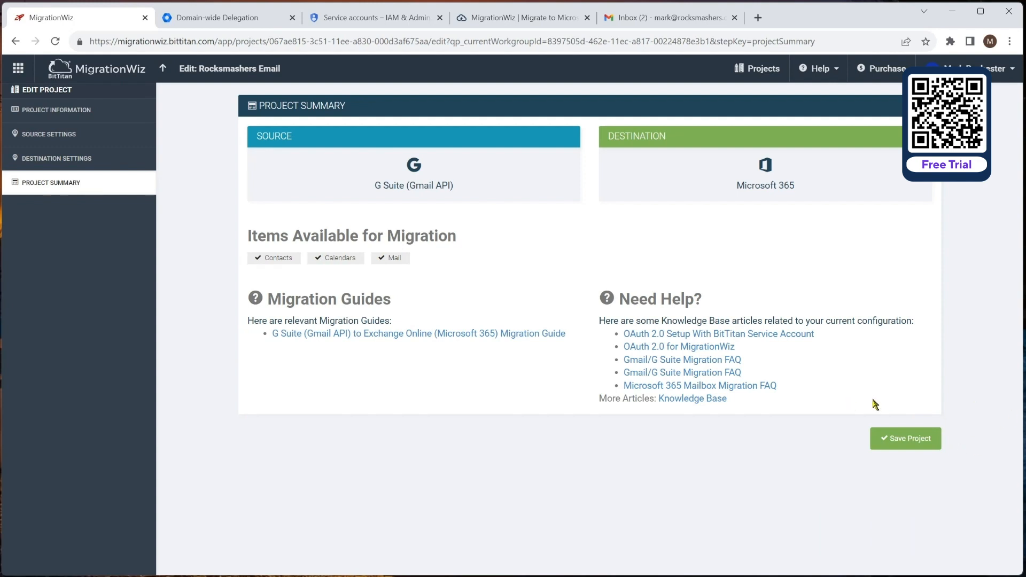
Step: Quick Add the mailbox with matching source and destination email addresses and save it
click(871, 448)
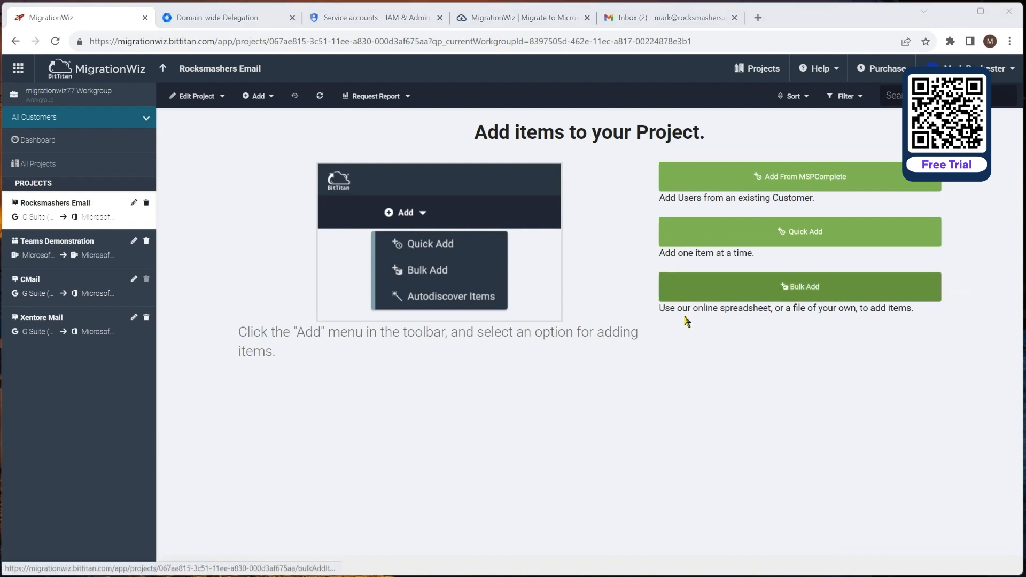
click(738, 236)
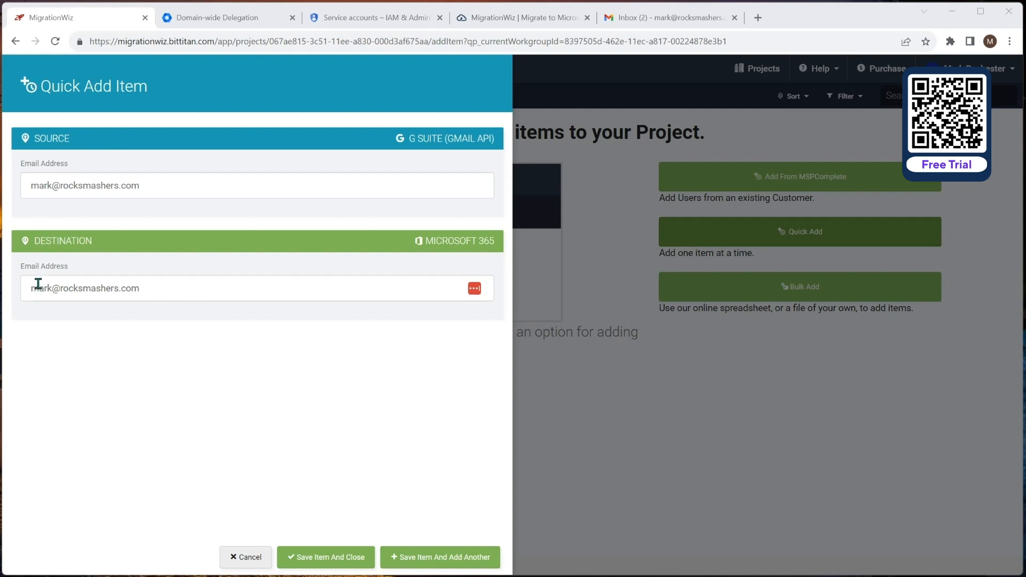
click(345, 555)
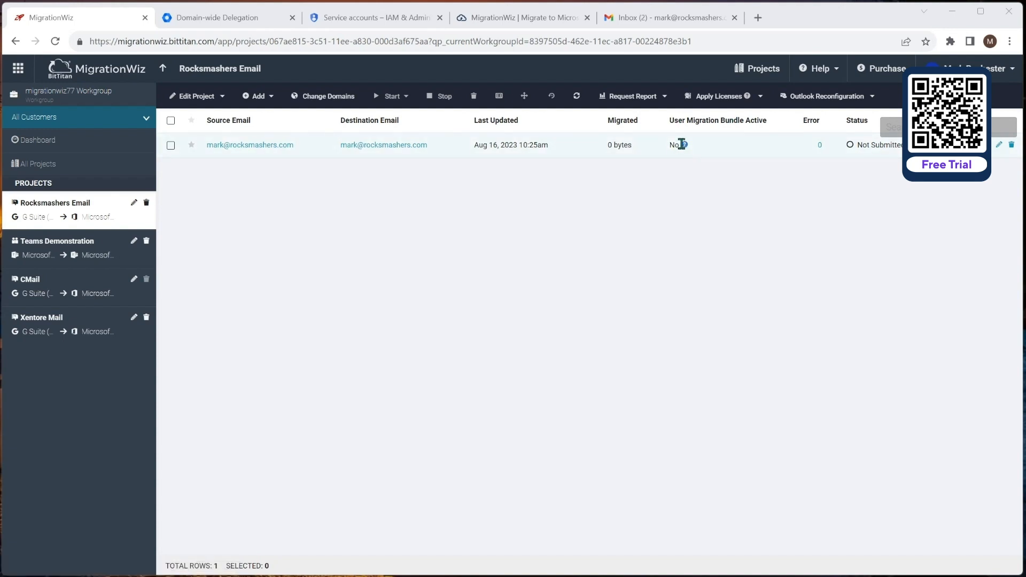
Step: Apply a User Migration Bundle license to the mailbox row
click(171, 147)
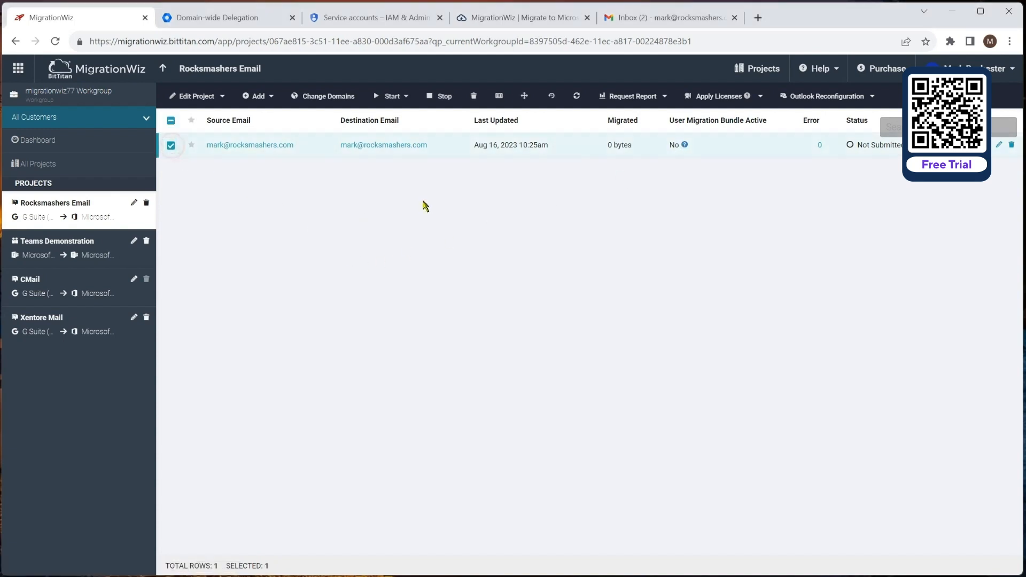
click(731, 98)
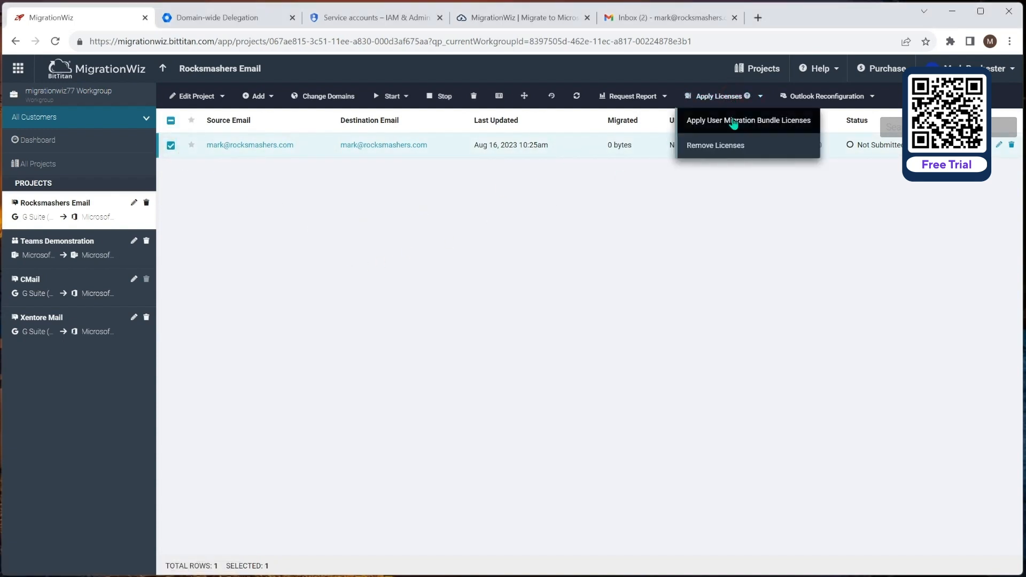
click(733, 123)
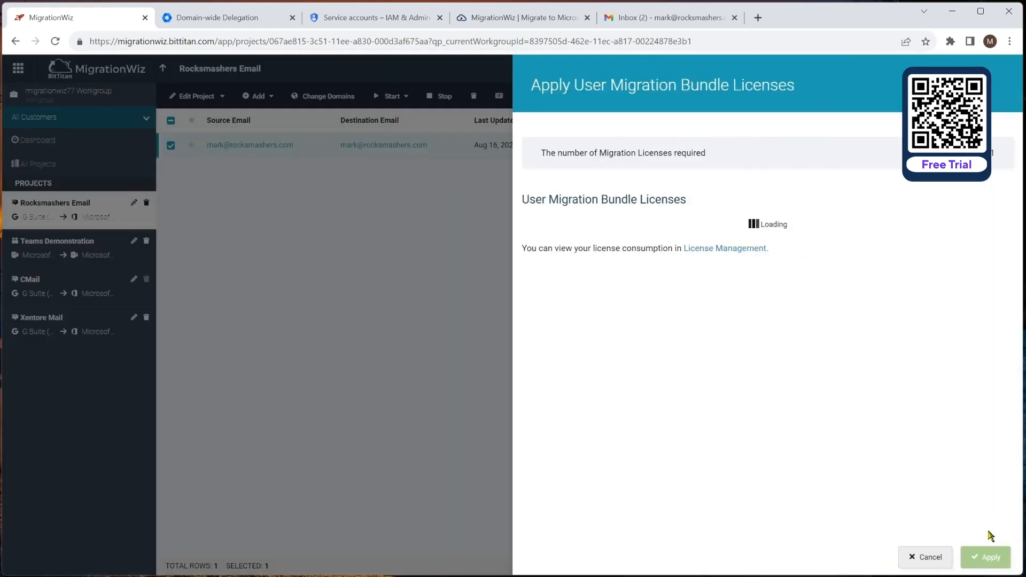
click(991, 559)
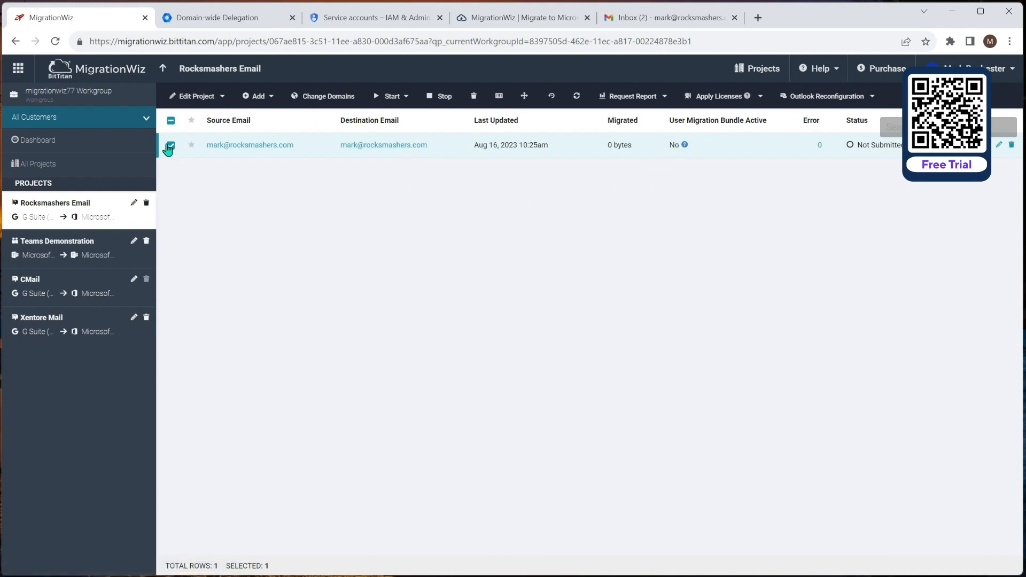
Step: Start a Verify Credentials run for the mailbox
click(391, 97)
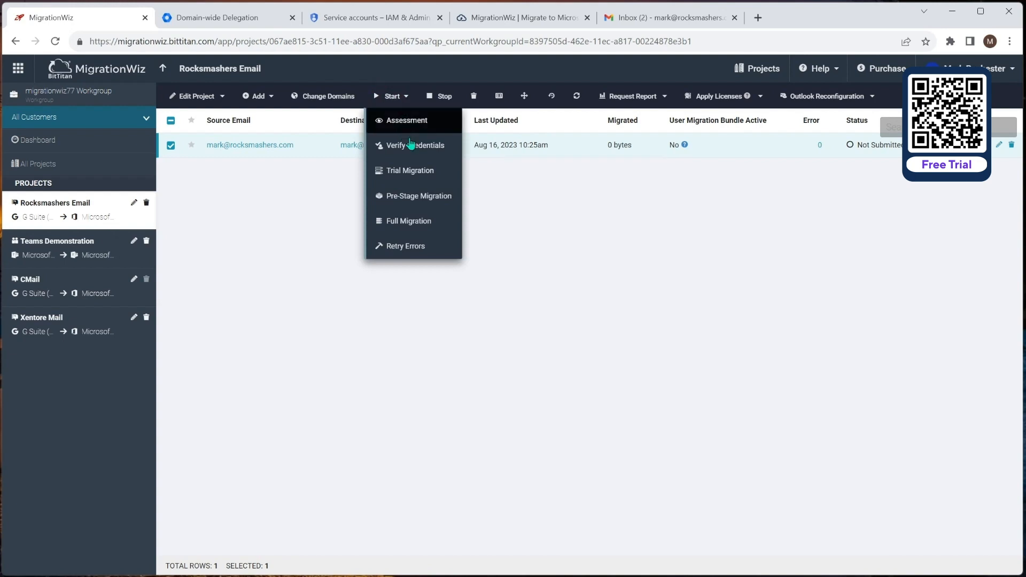
click(428, 145)
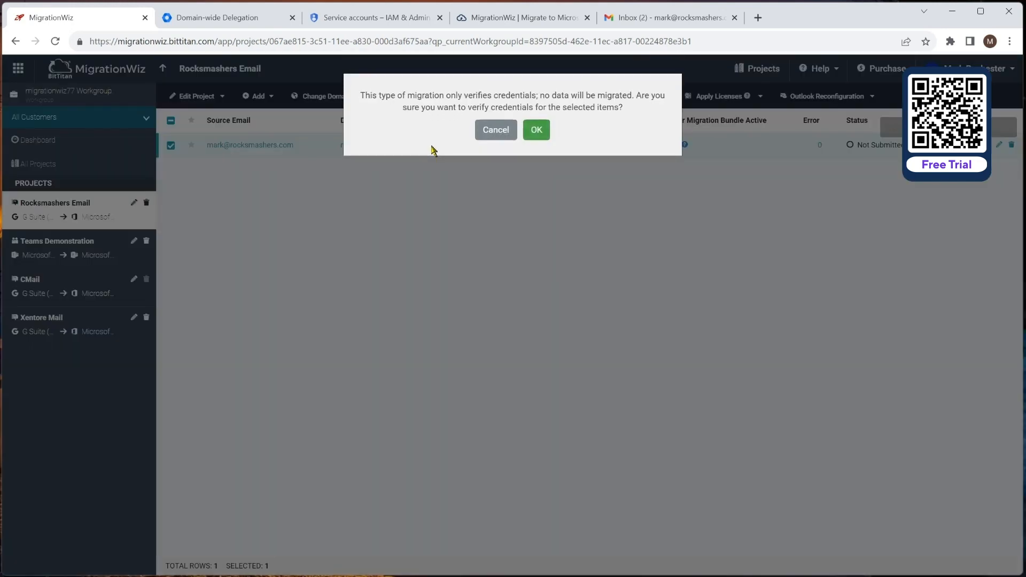
click(538, 129)
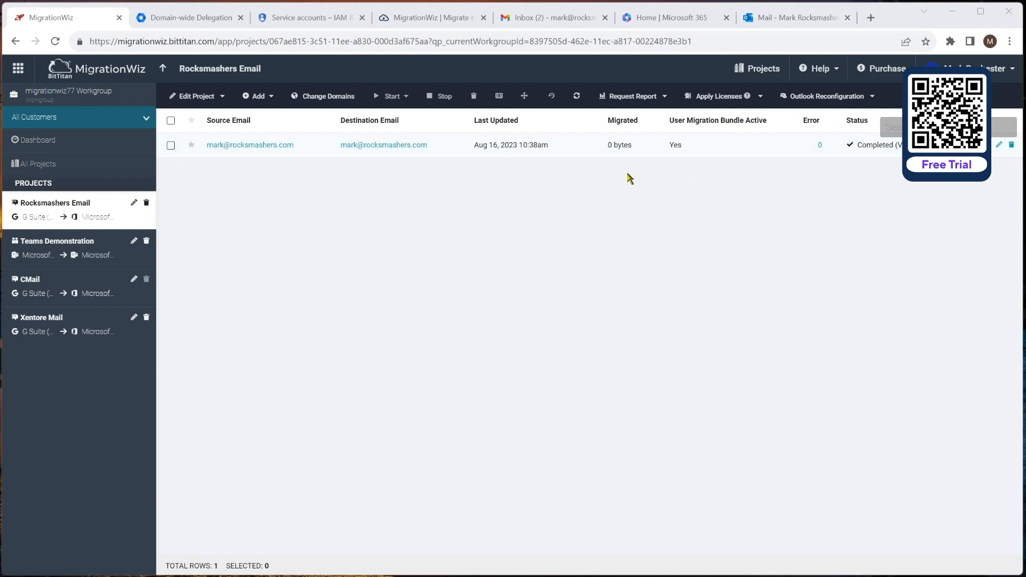
click(171, 146)
click(380, 100)
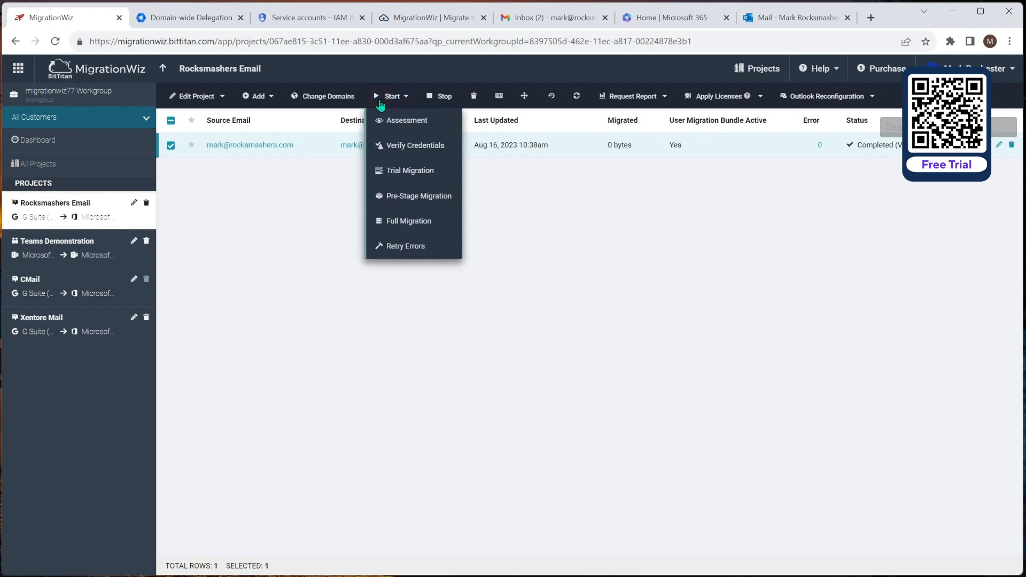
click(417, 203)
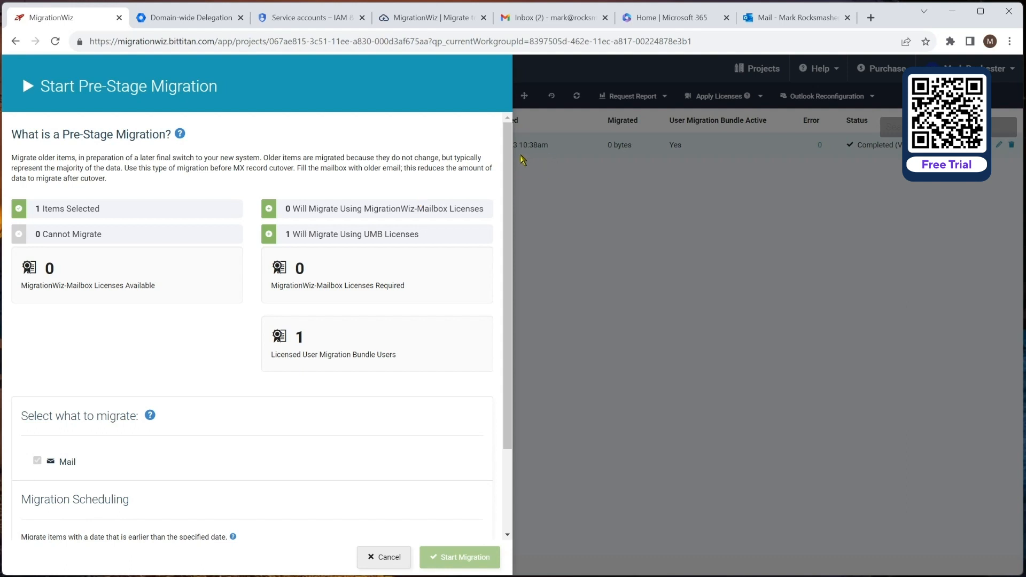
scroll(510, 155, down, 2)
click(255, 450)
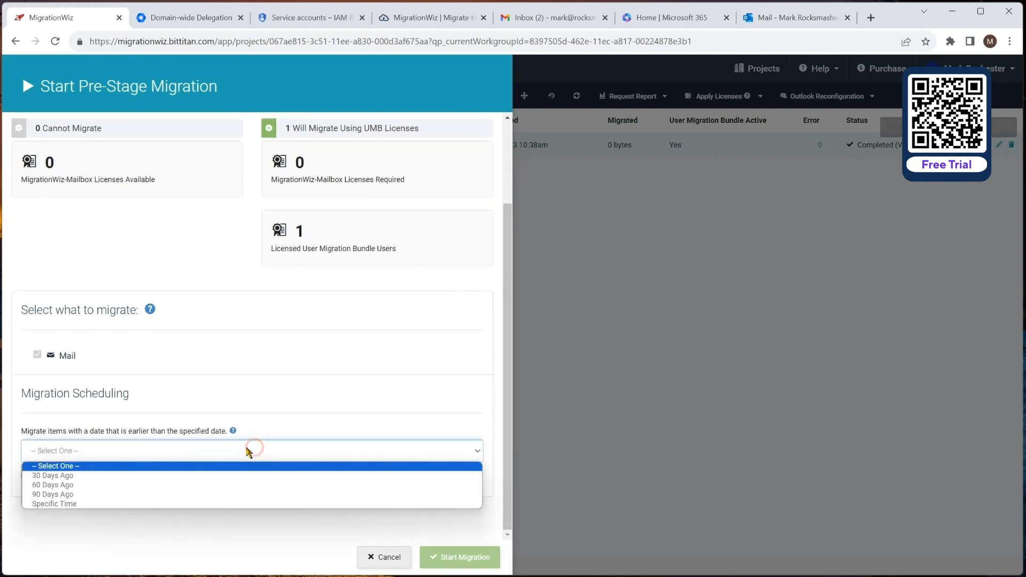
click(217, 475)
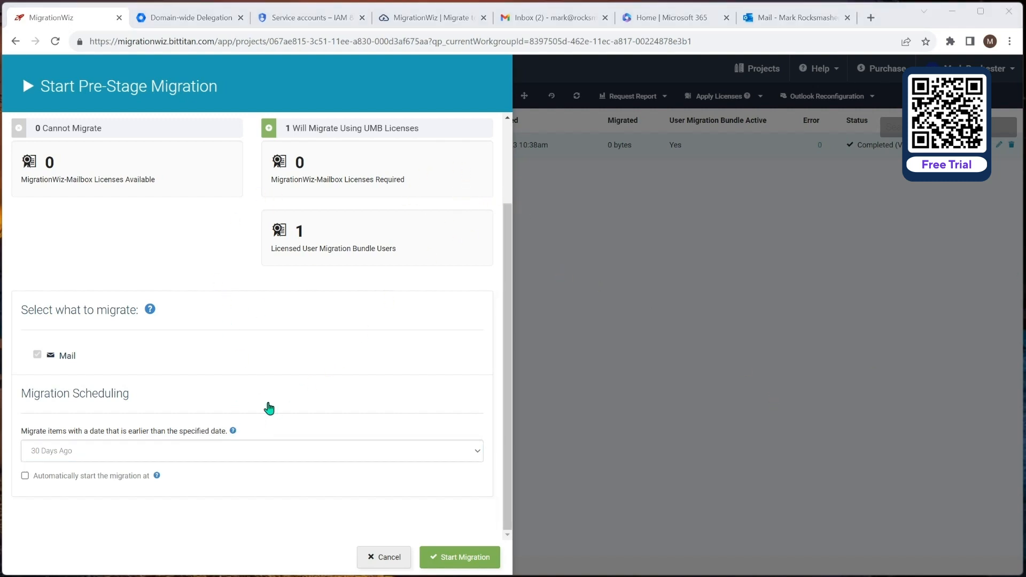
click(384, 557)
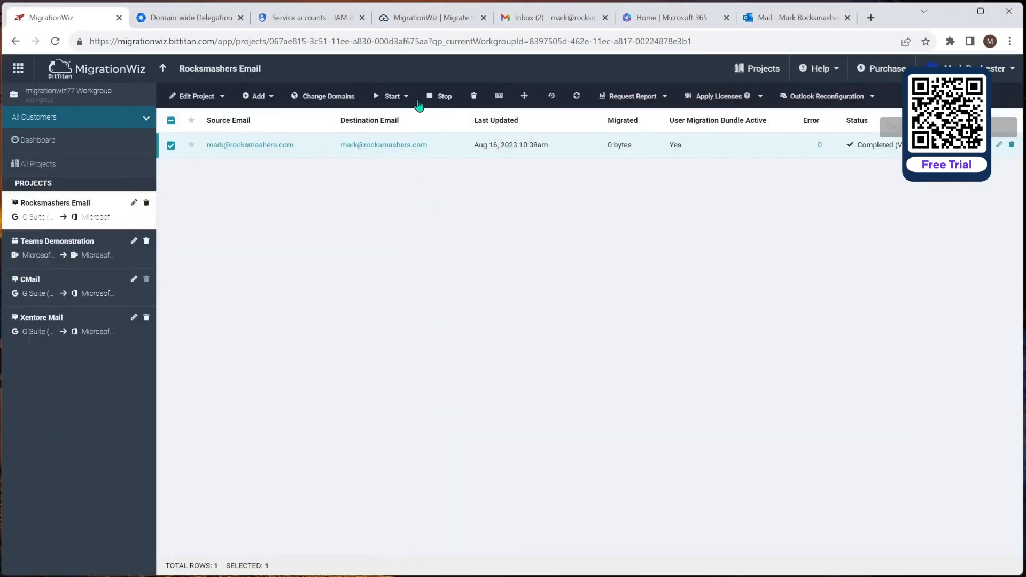
Step: Start a Full migration with Mail, Contacts and Calendars checked, then view the destination Outlook inbox
click(400, 98)
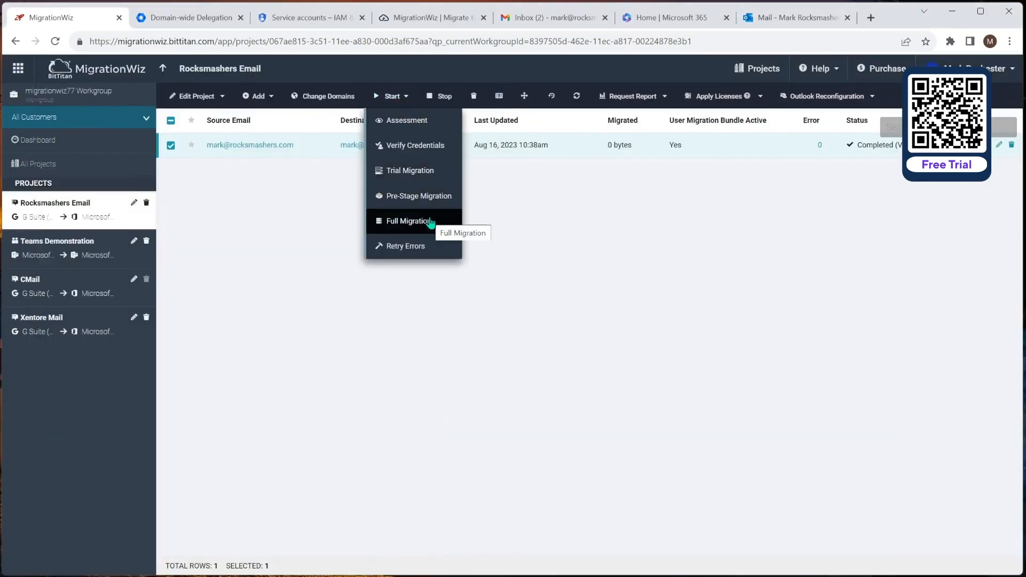
click(431, 222)
scroll(262, 363, down, 2)
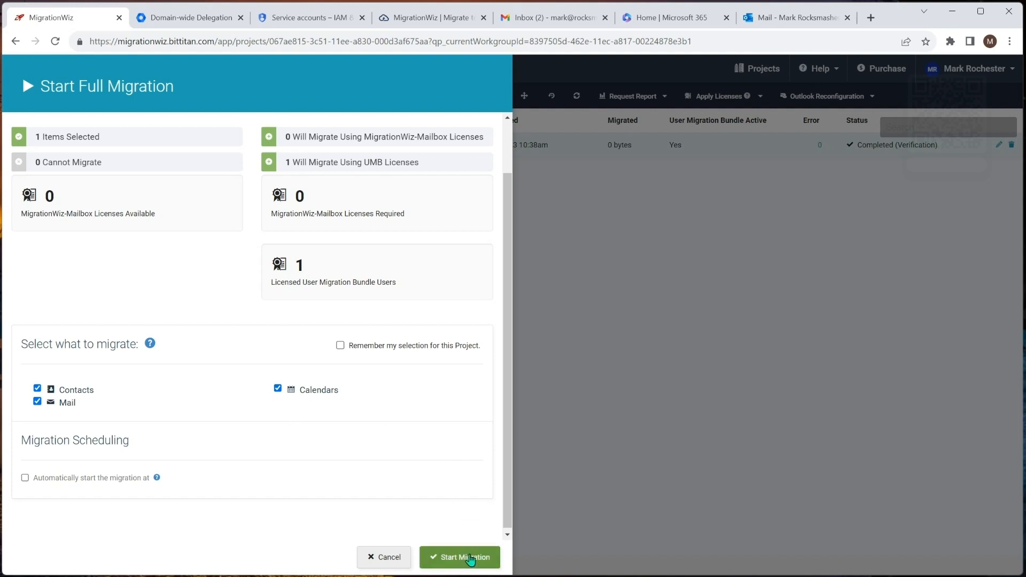
click(469, 559)
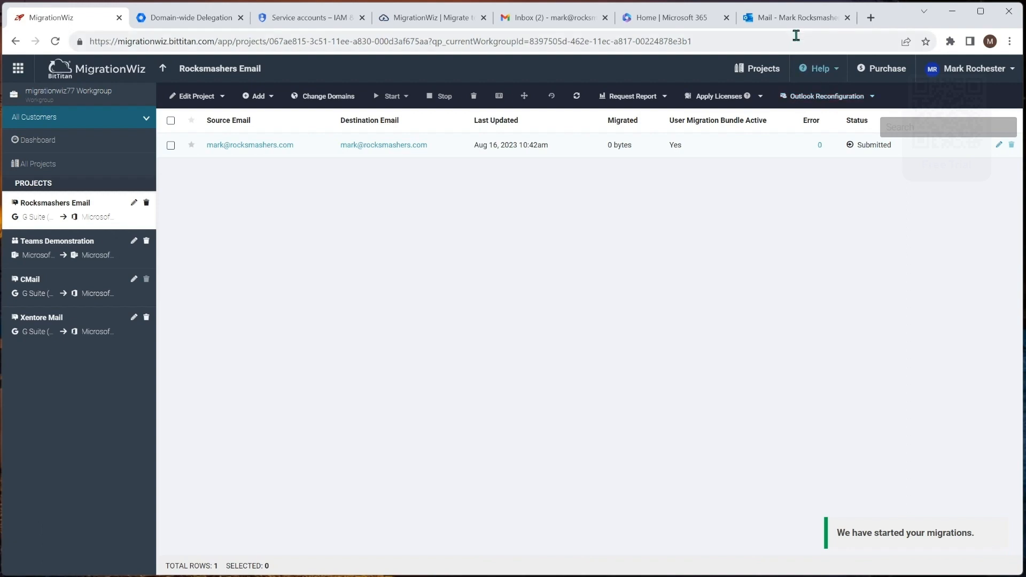
click(792, 17)
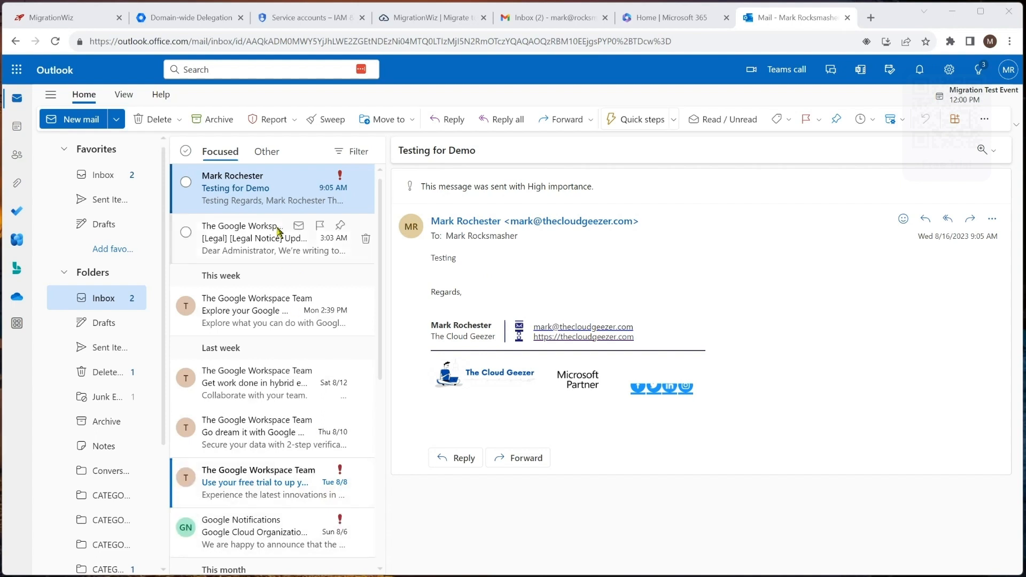
Step: Check the migrated calendar events and contact in Outlook, then confirm the Completed (Full) status: 1.68 MB, 0 errors
click(17, 129)
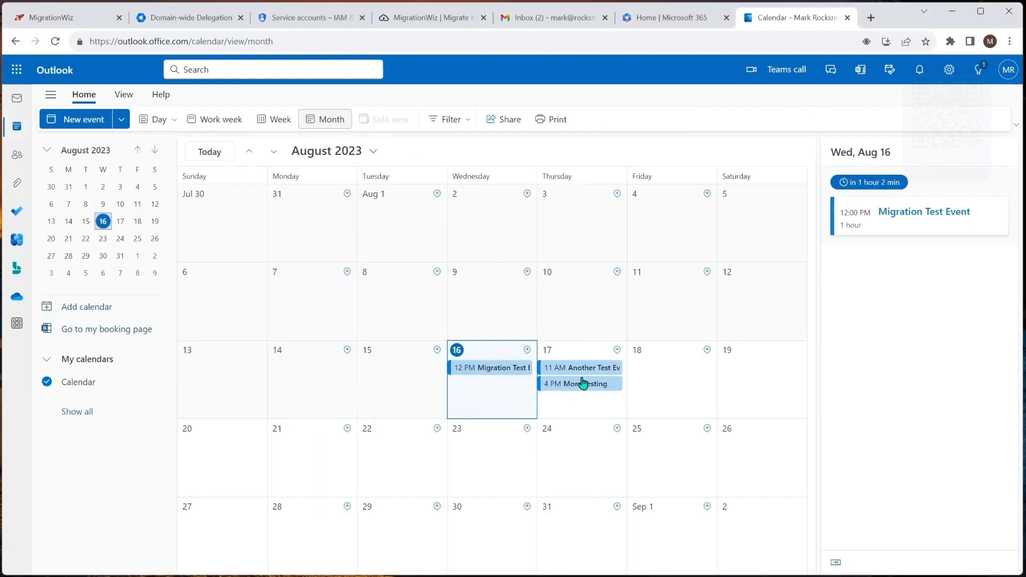
click(17, 156)
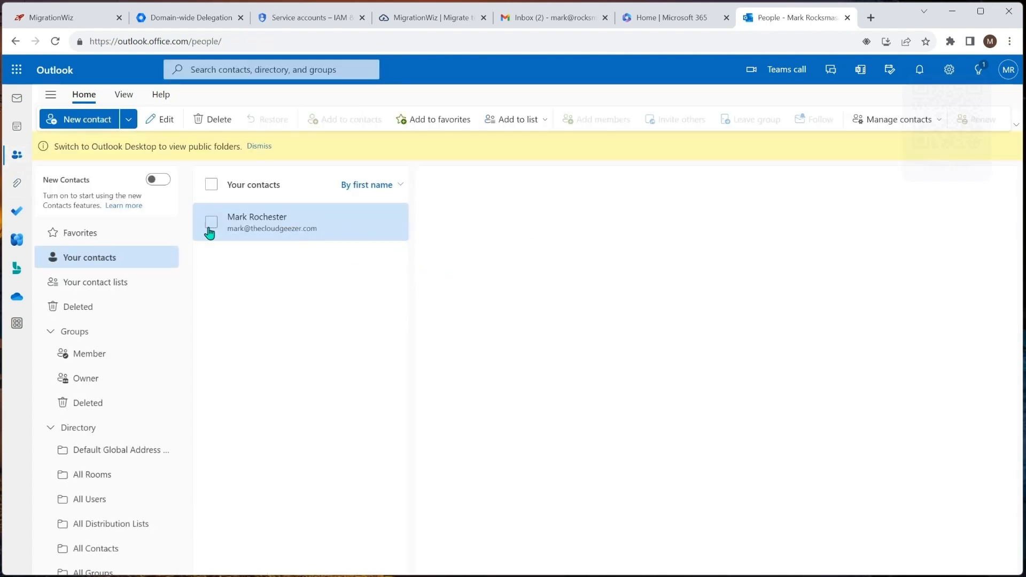
click(18, 99)
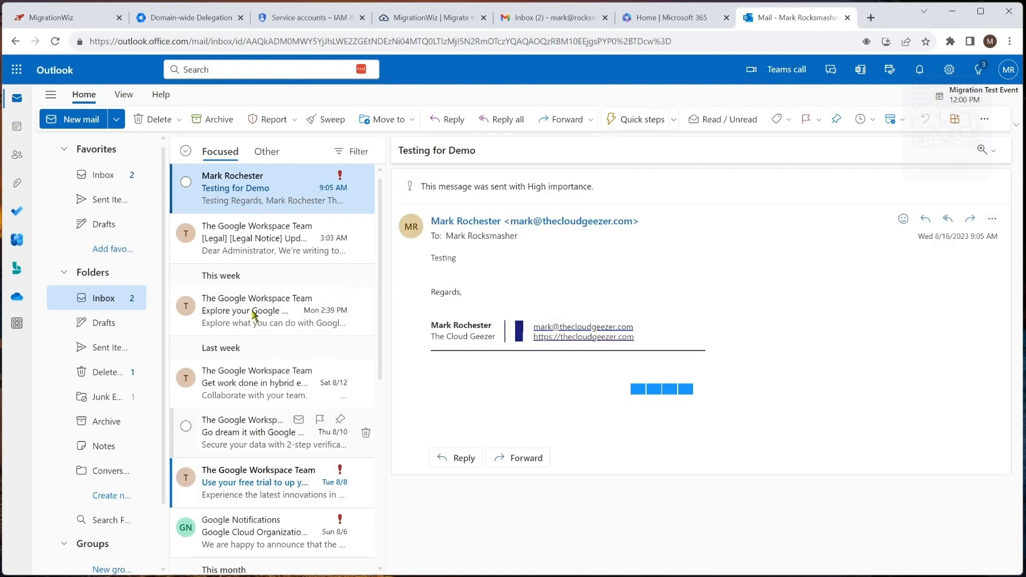
click(78, 18)
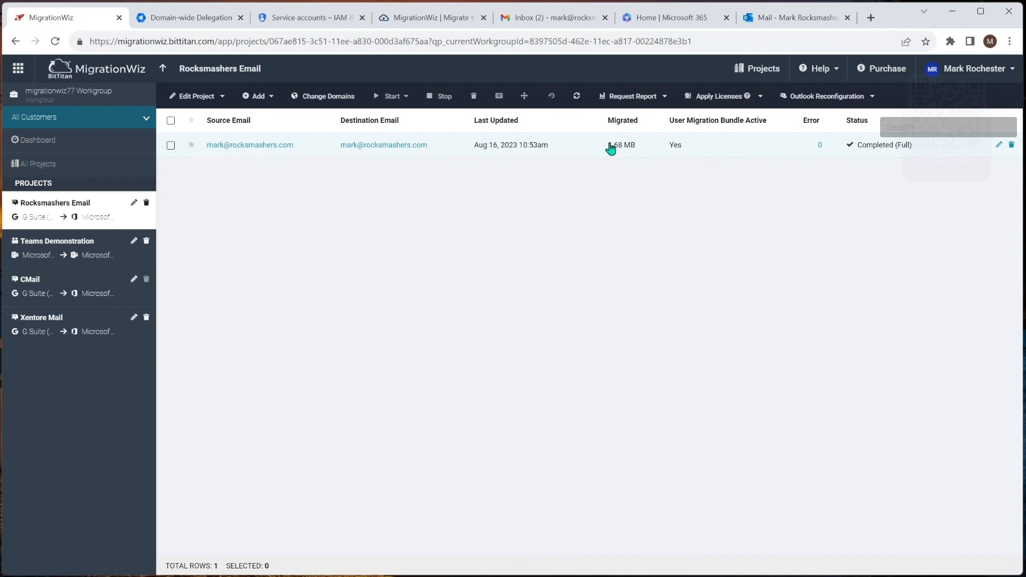
click(256, 146)
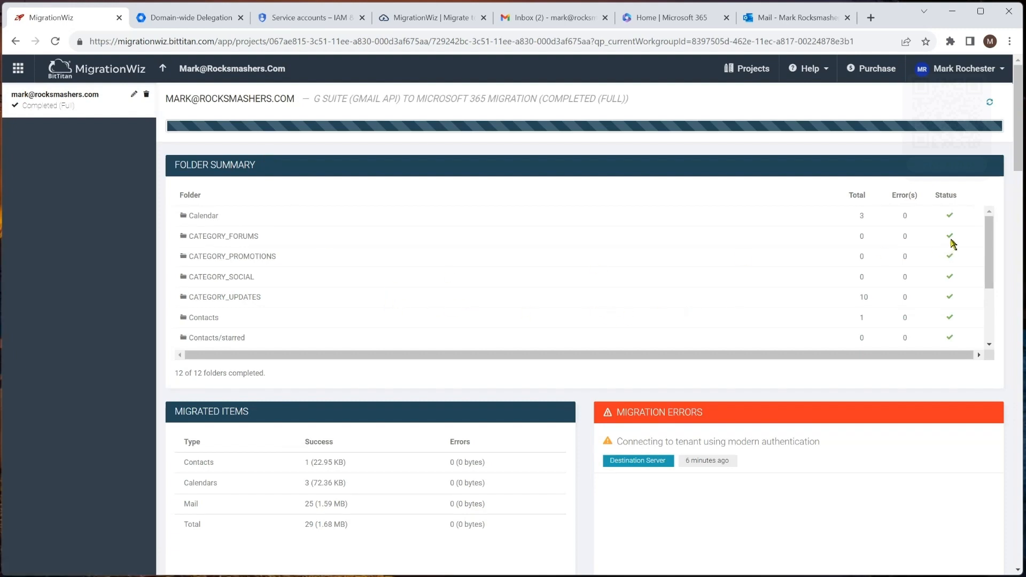
drag(992, 233, 995, 302)
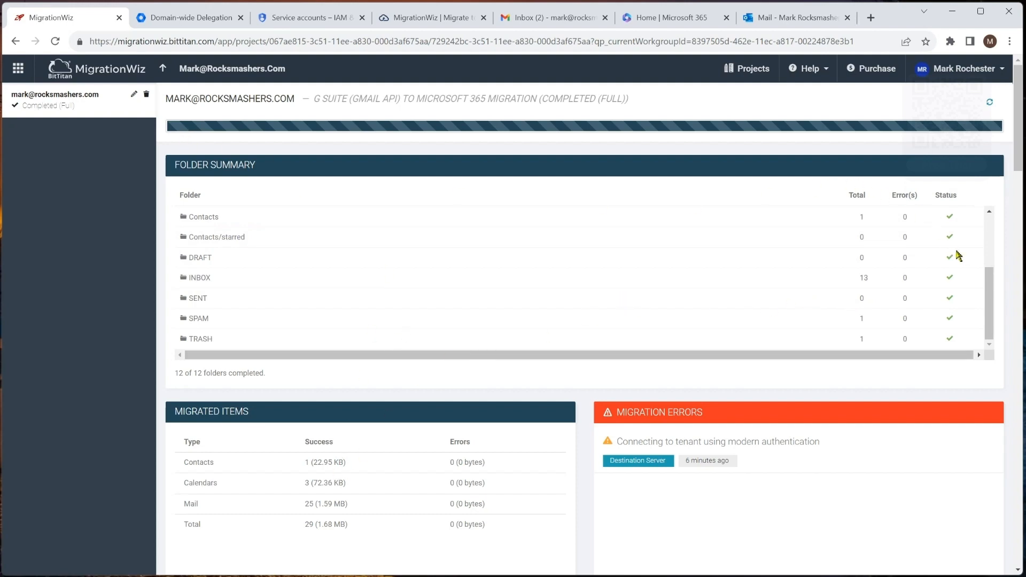
click(164, 70)
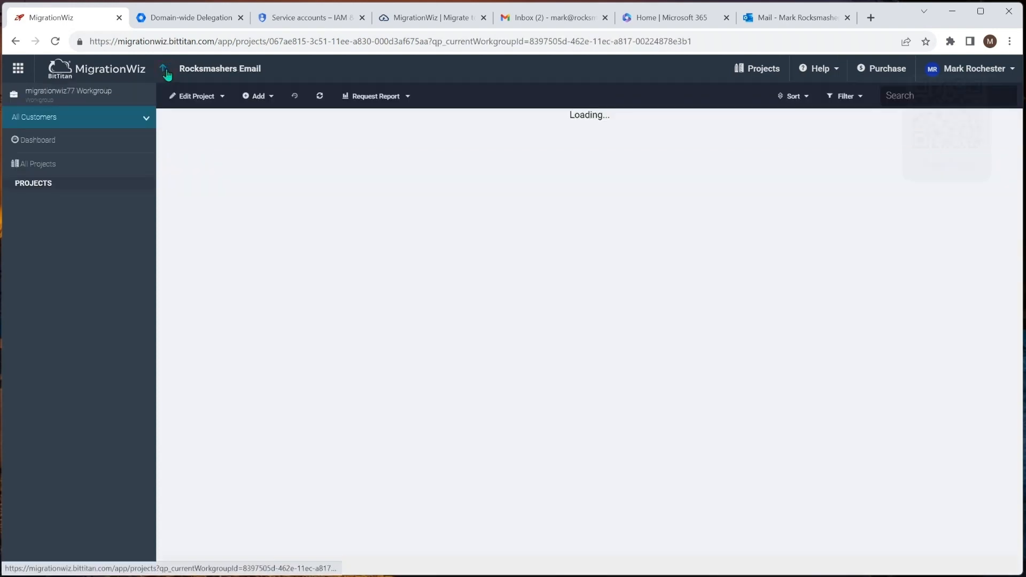